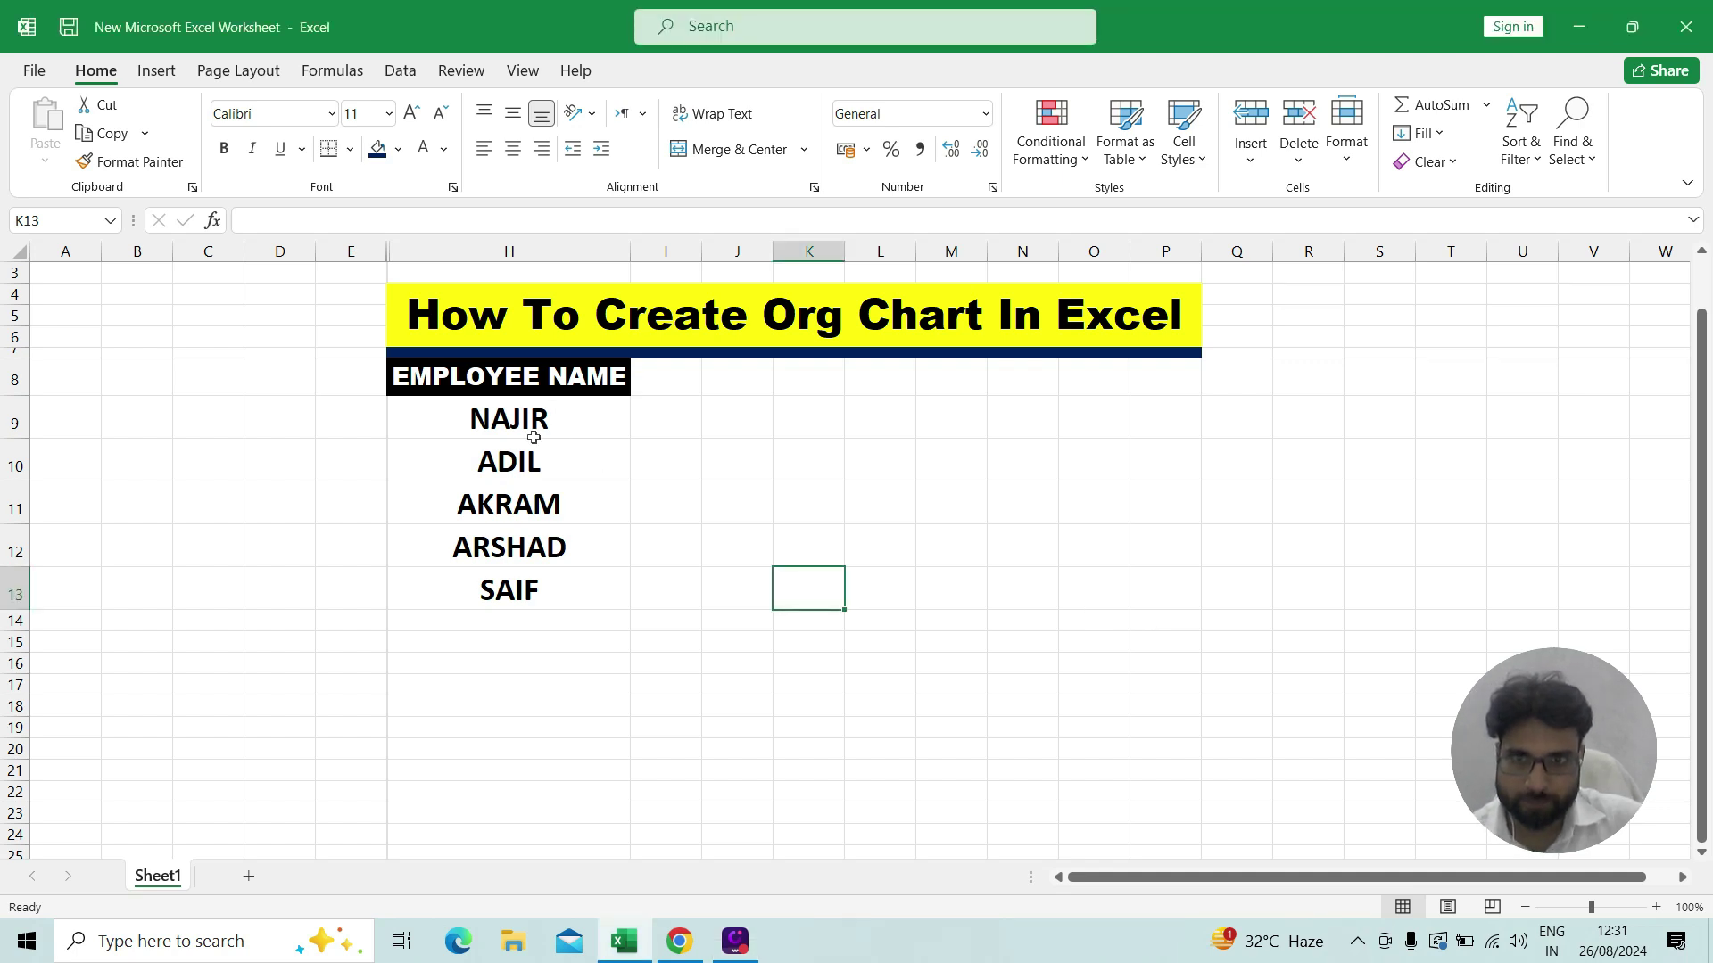
- Select the five employee names, NAJIR through SAIF, in the name list
{"action": "left_click_drag", "start_coordinate": [533, 438], "coordinate": [518, 591]}
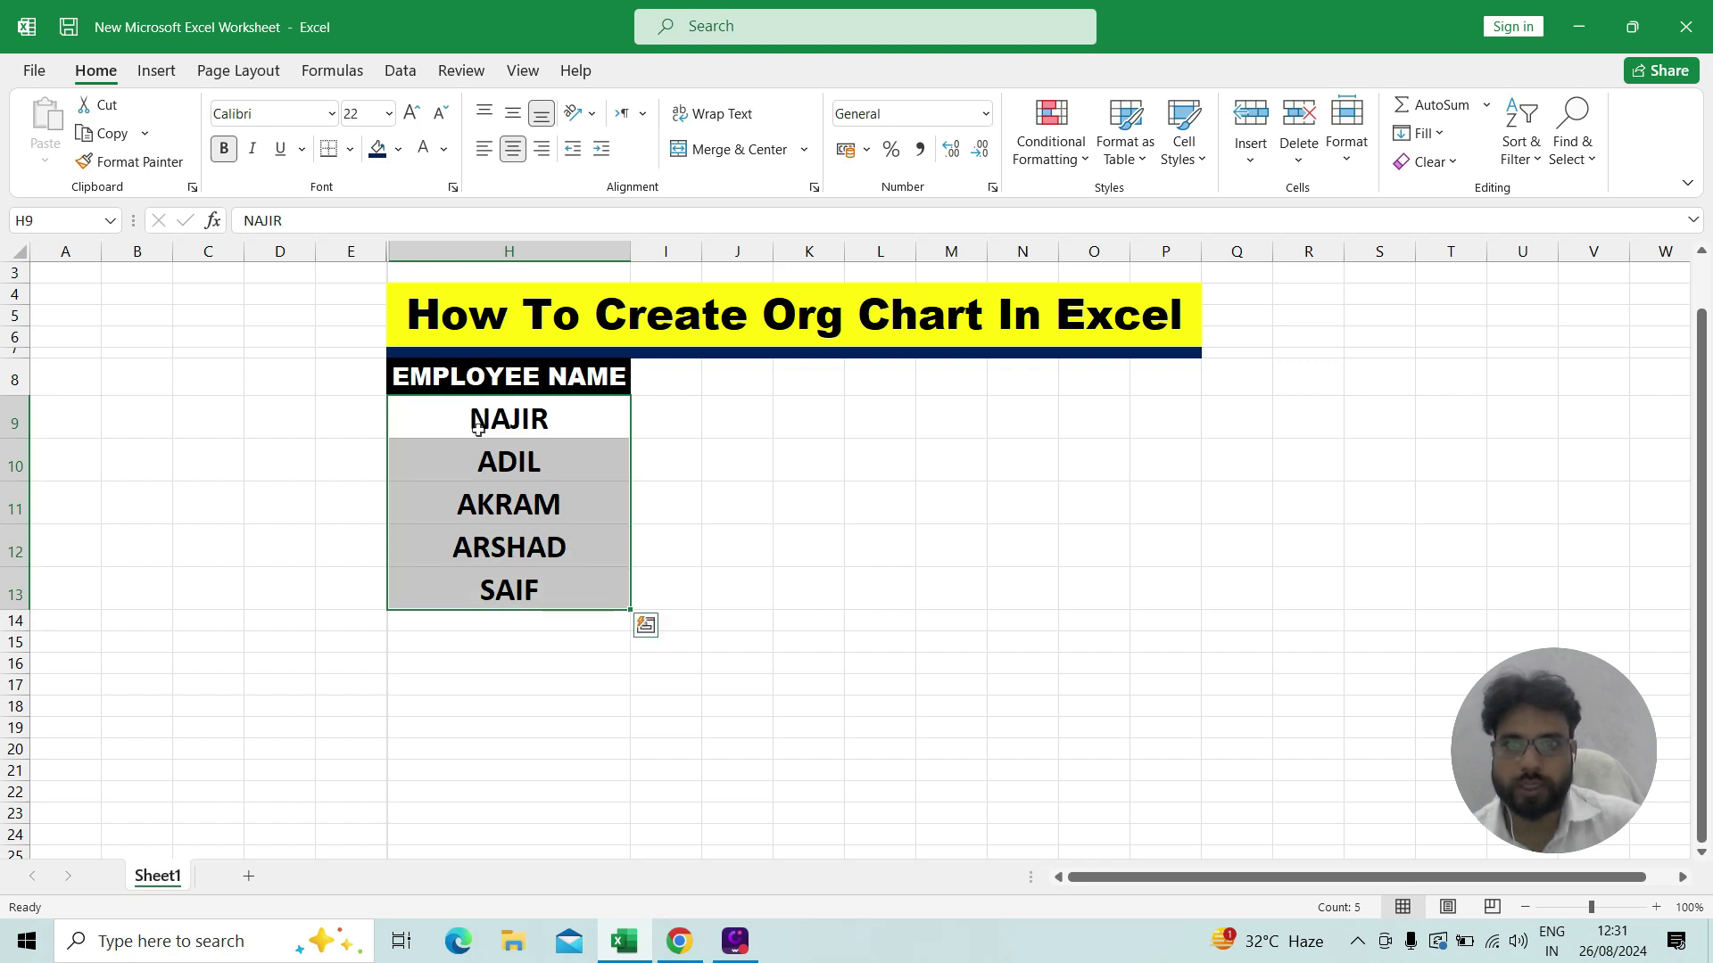
{"action": "left_click", "coordinate": [649, 422]}
{"action": "left_click_drag", "start_coordinate": [574, 428], "coordinate": [560, 585]}
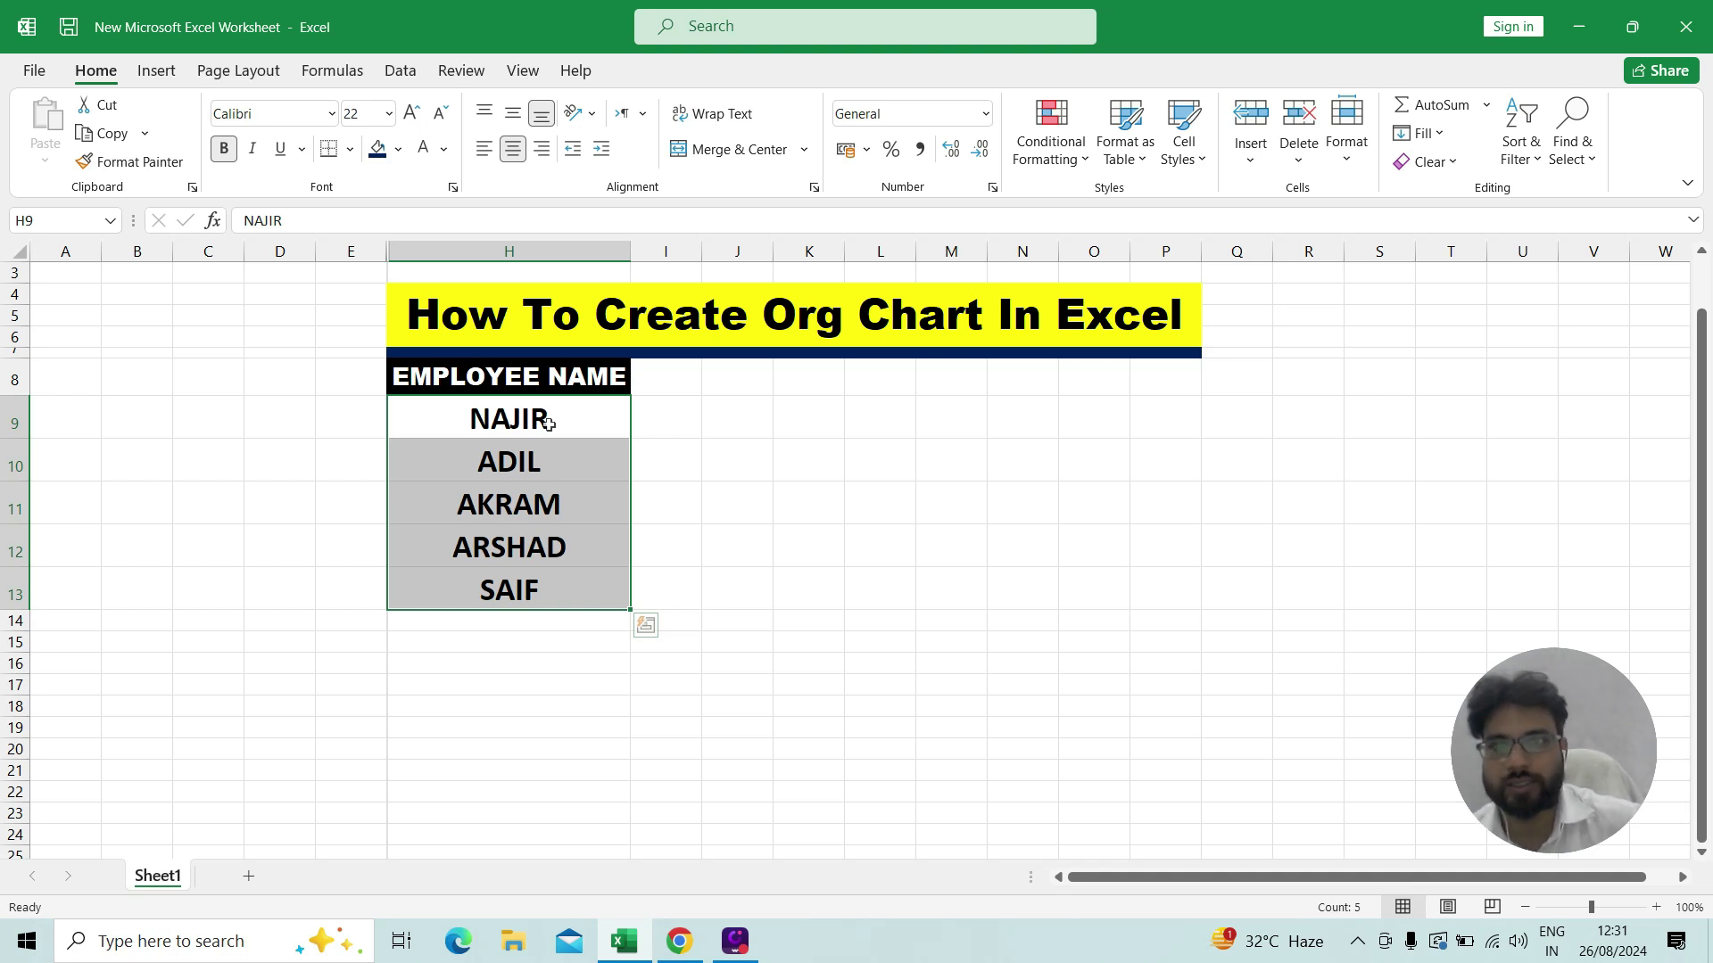
{"action": "left_click_drag", "start_coordinate": [548, 424], "coordinate": [542, 585]}
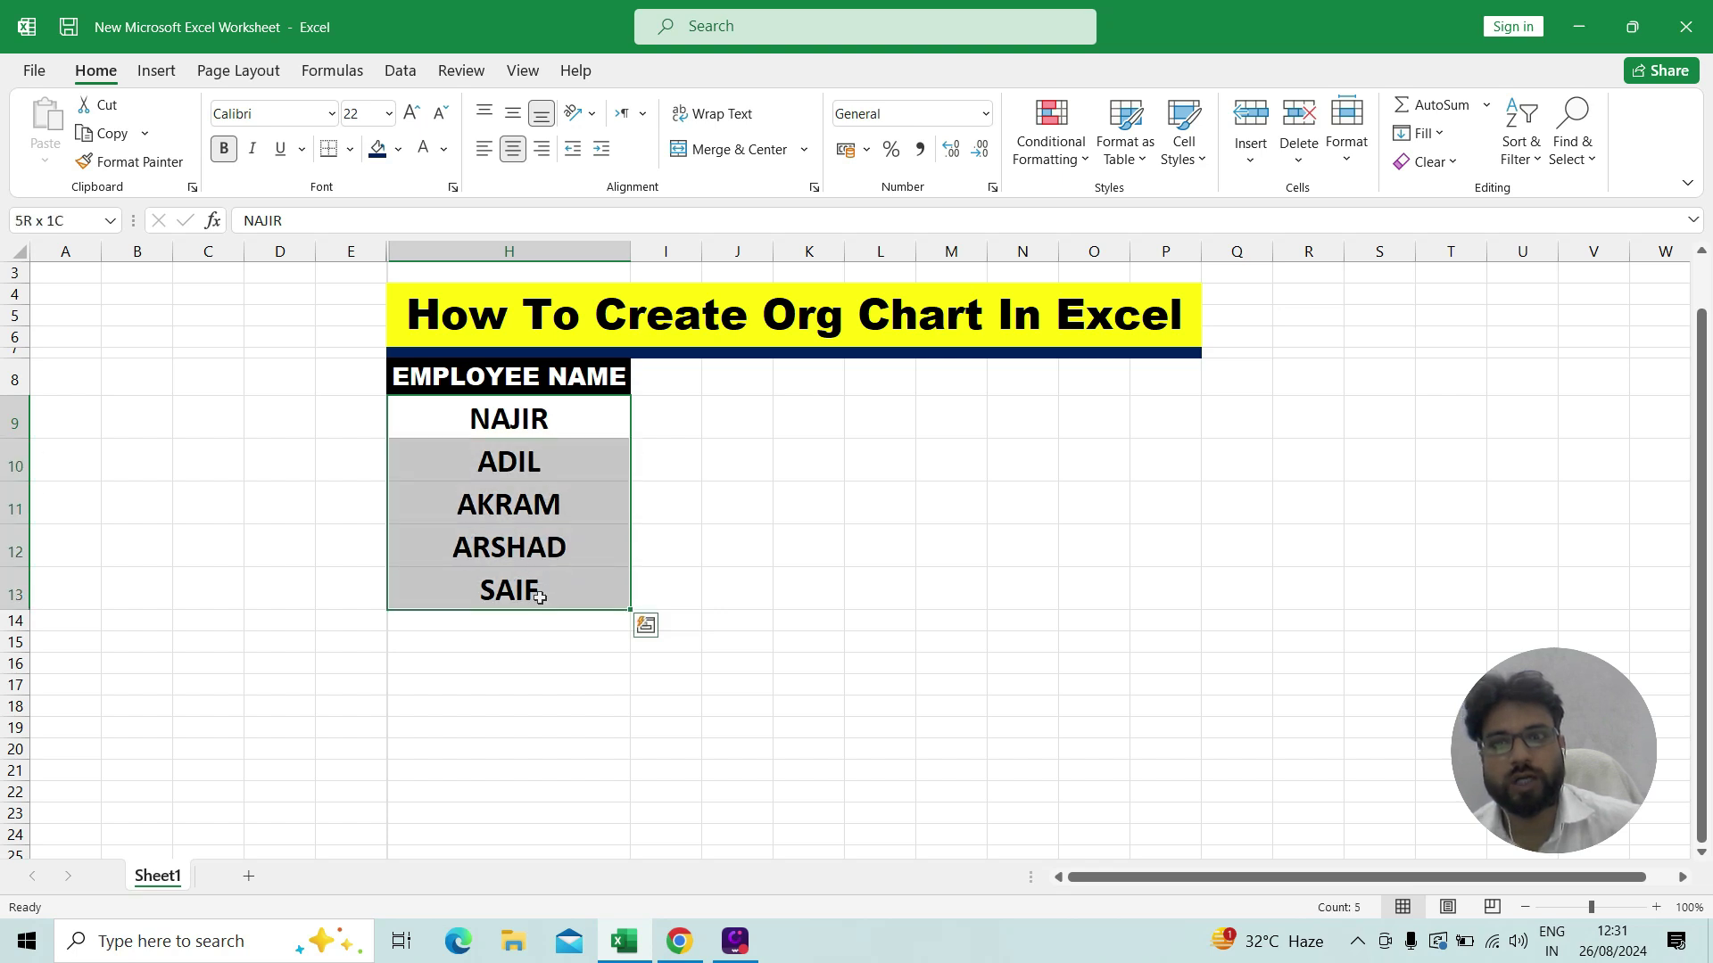
{"action": "left_click", "coordinate": [555, 660]}
{"action": "left_click_drag", "start_coordinate": [554, 427], "coordinate": [554, 581]}
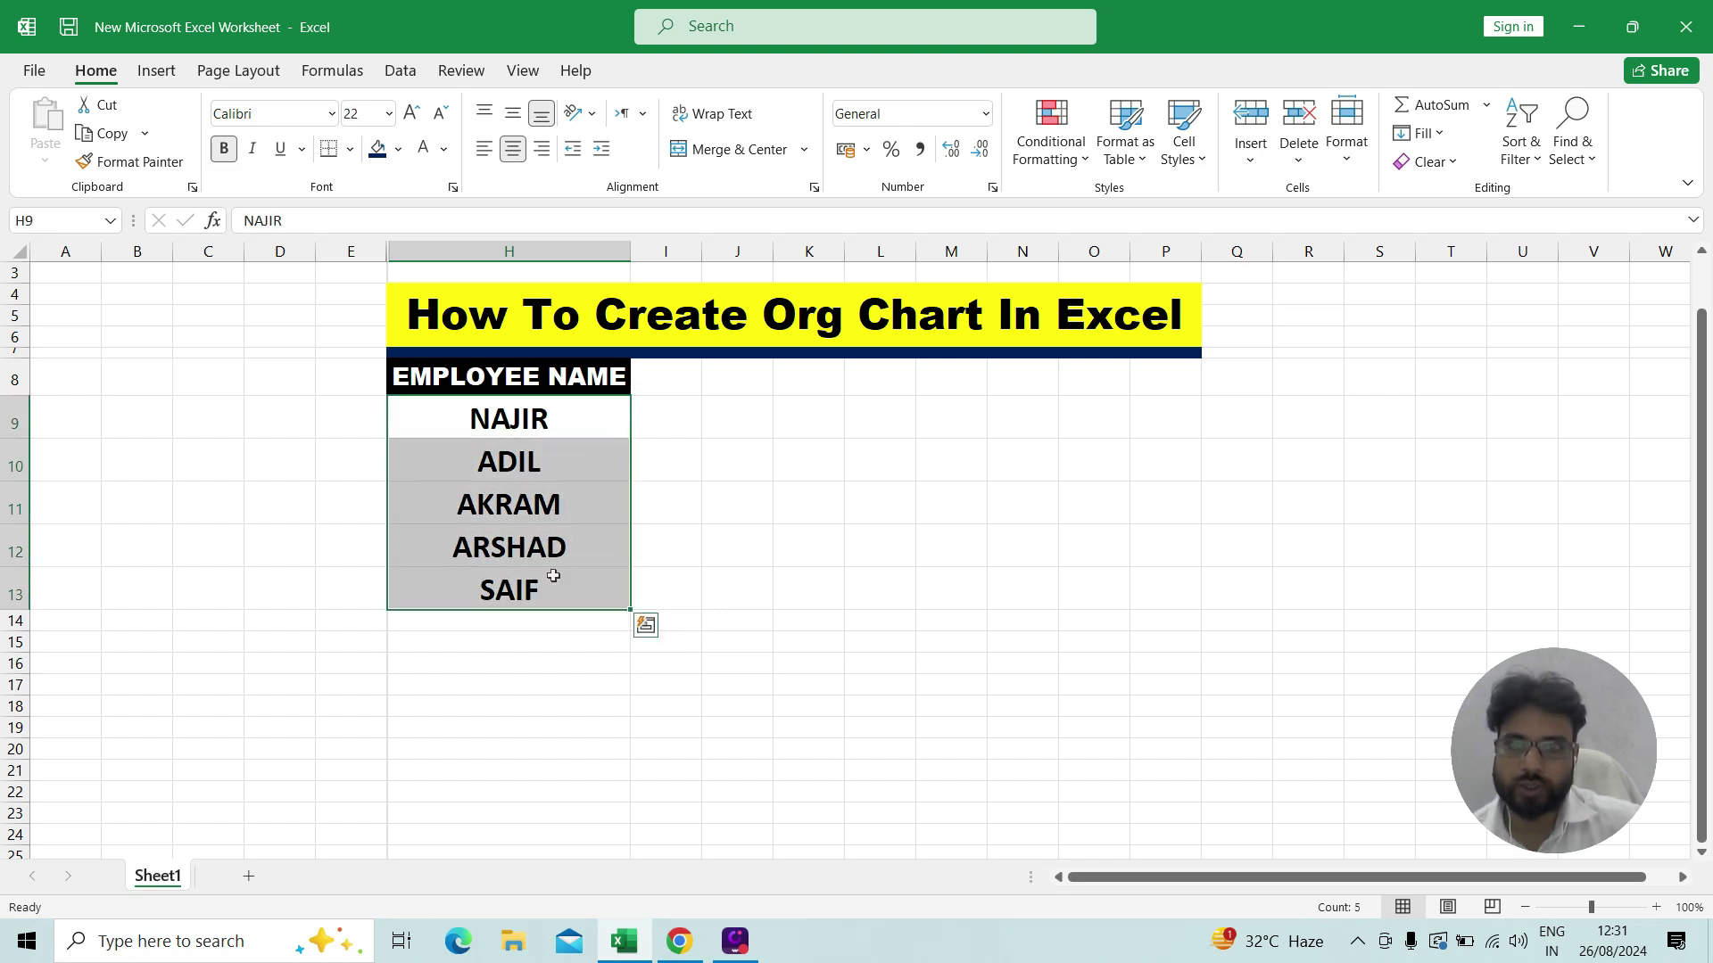
{"action": "left_click", "coordinate": [830, 458]}
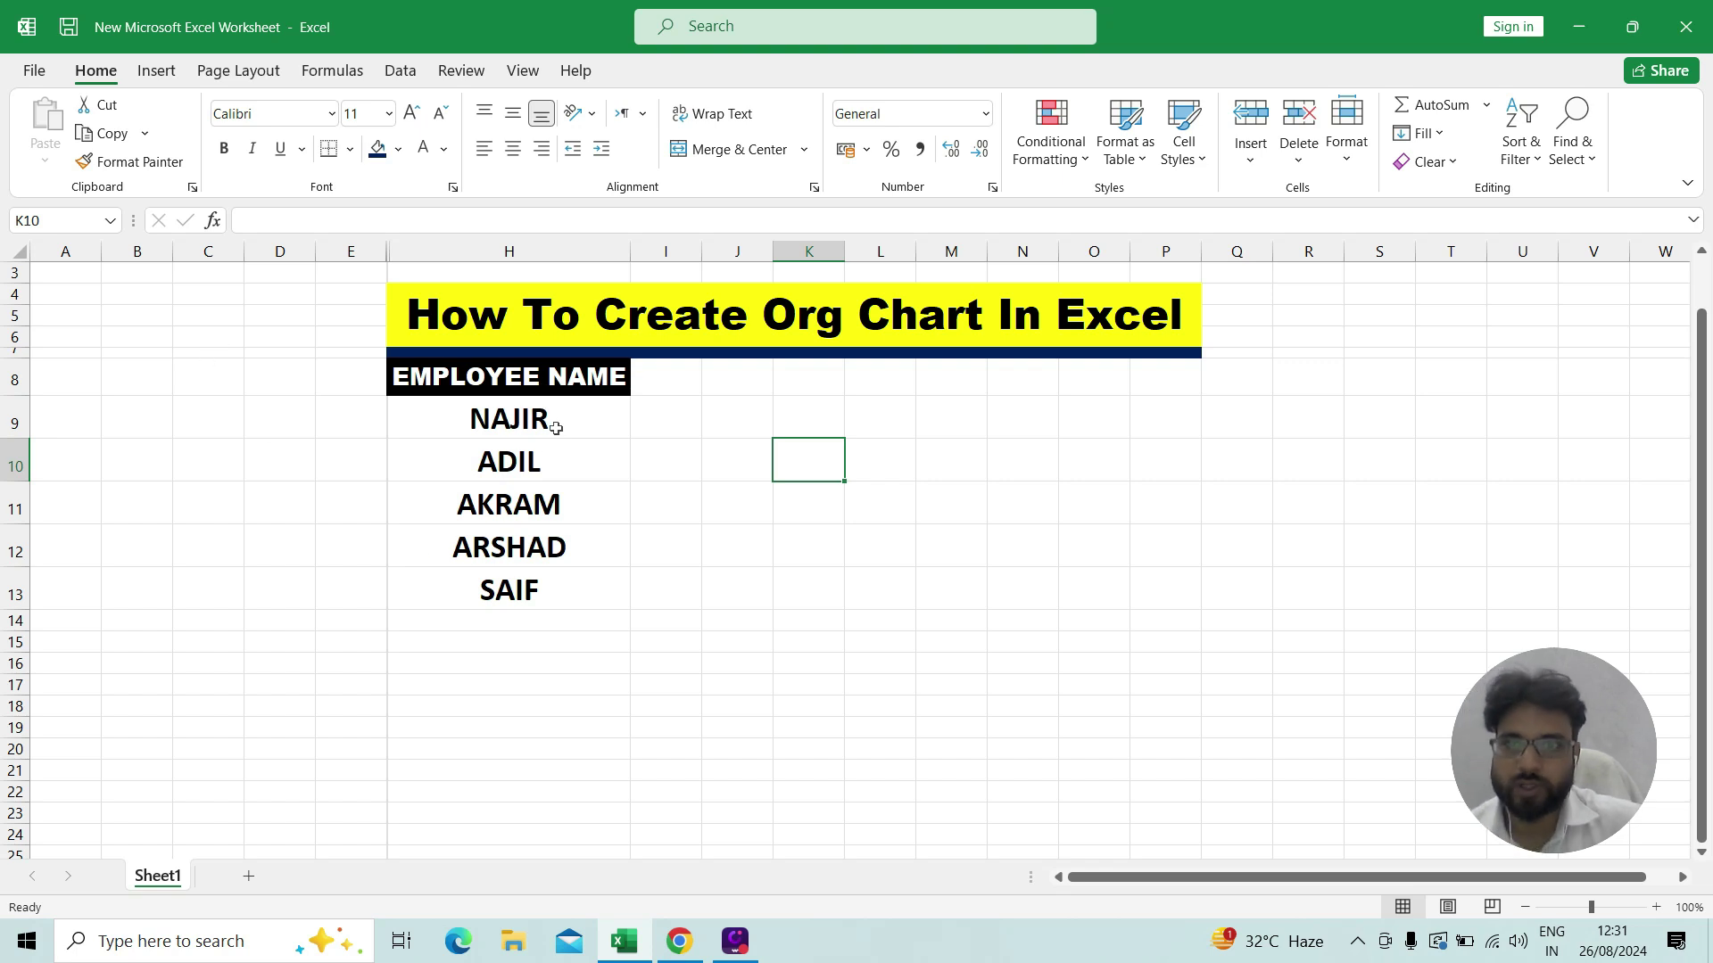
{"action": "left_click_drag", "start_coordinate": [556, 429], "coordinate": [539, 624]}
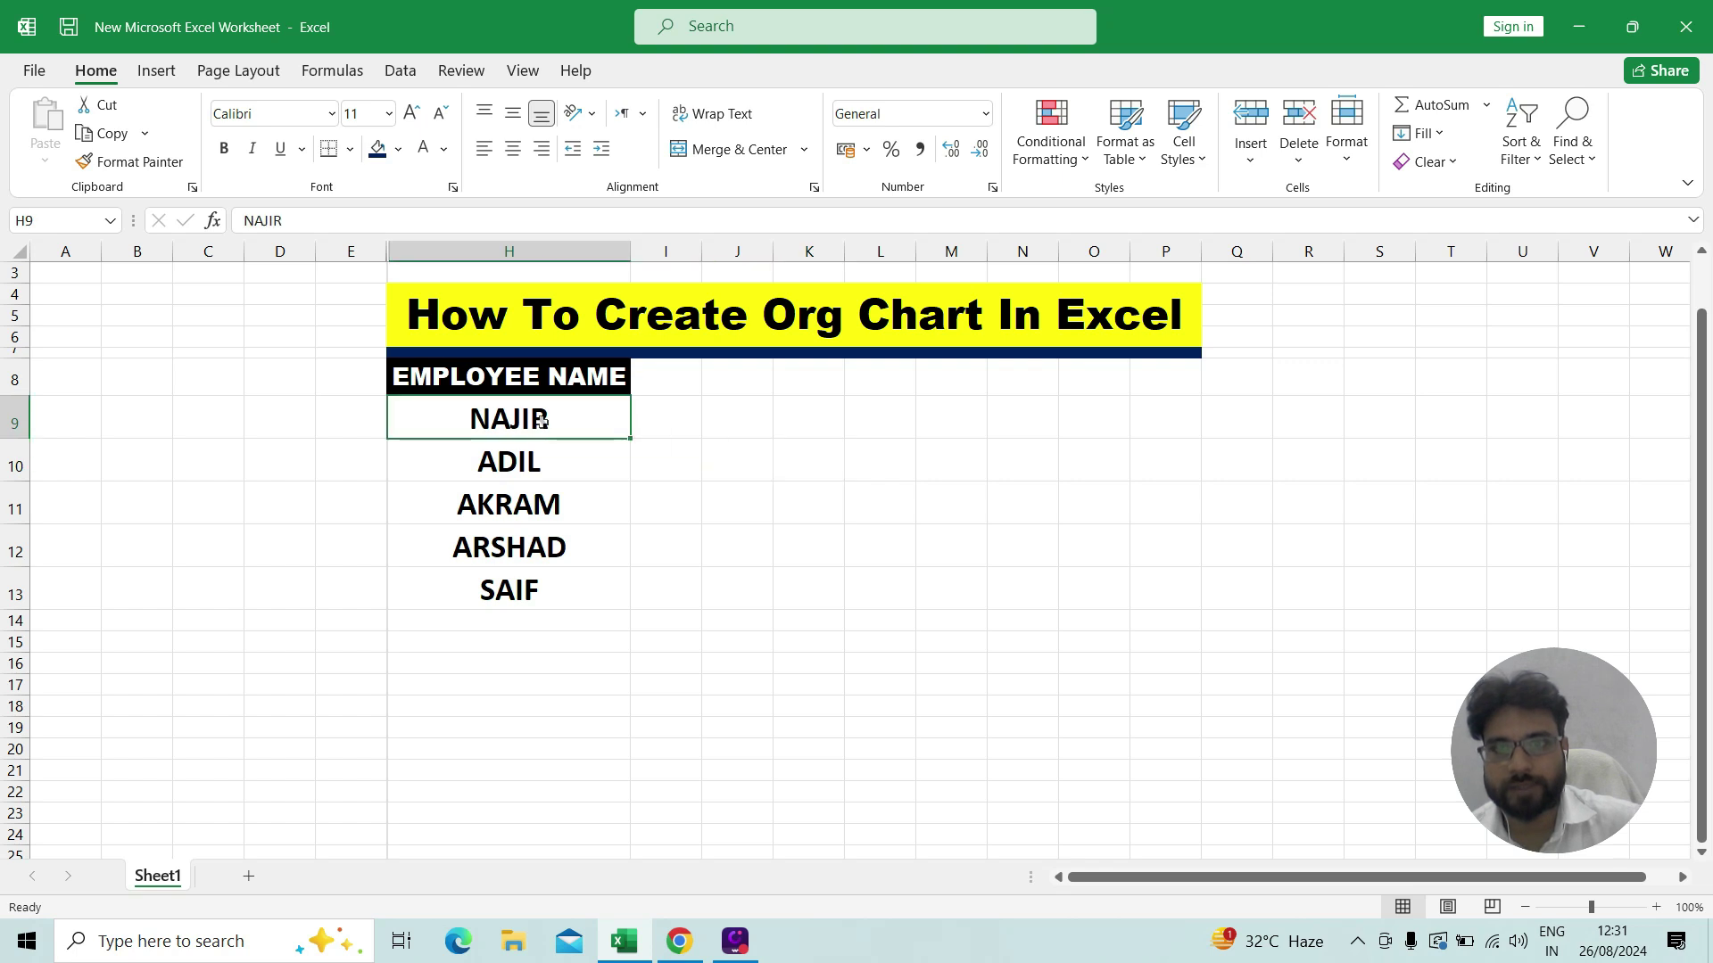
{"action": "left_click", "coordinate": [732, 640]}
{"action": "left_click_drag", "start_coordinate": [542, 437], "coordinate": [546, 612]}
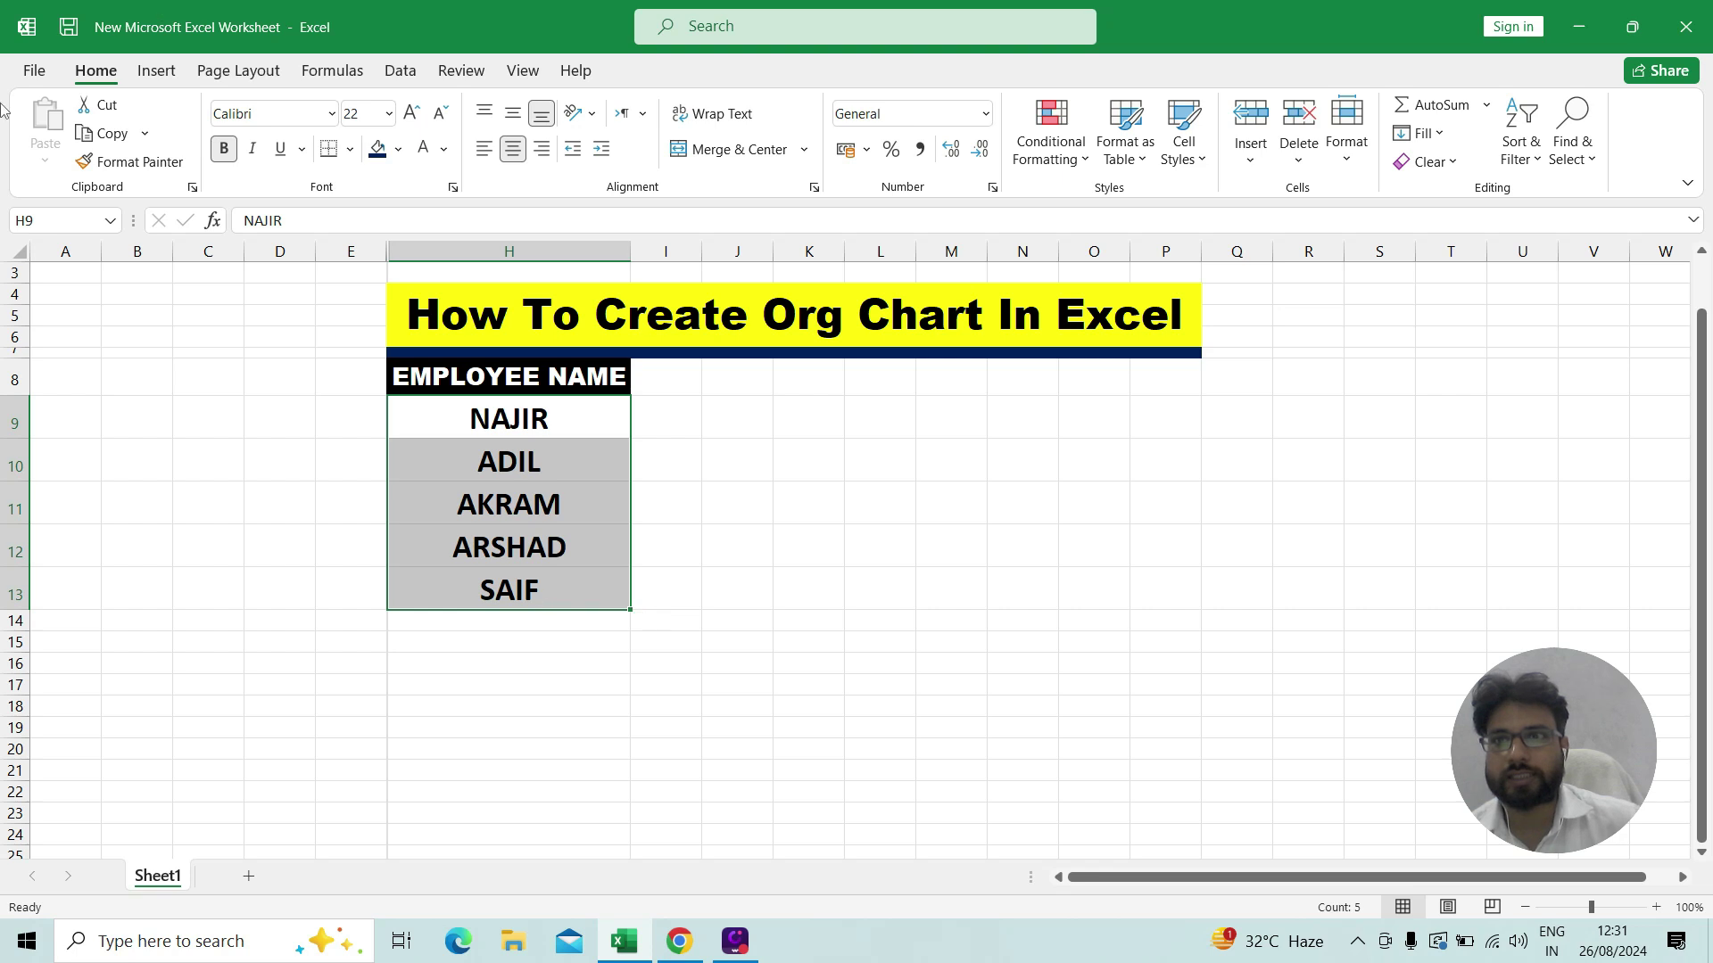
- Open the SmartArt gallery and choose Half Circle Organization Chart under Hierarchy
{"action": "left_click", "coordinate": [171, 79]}
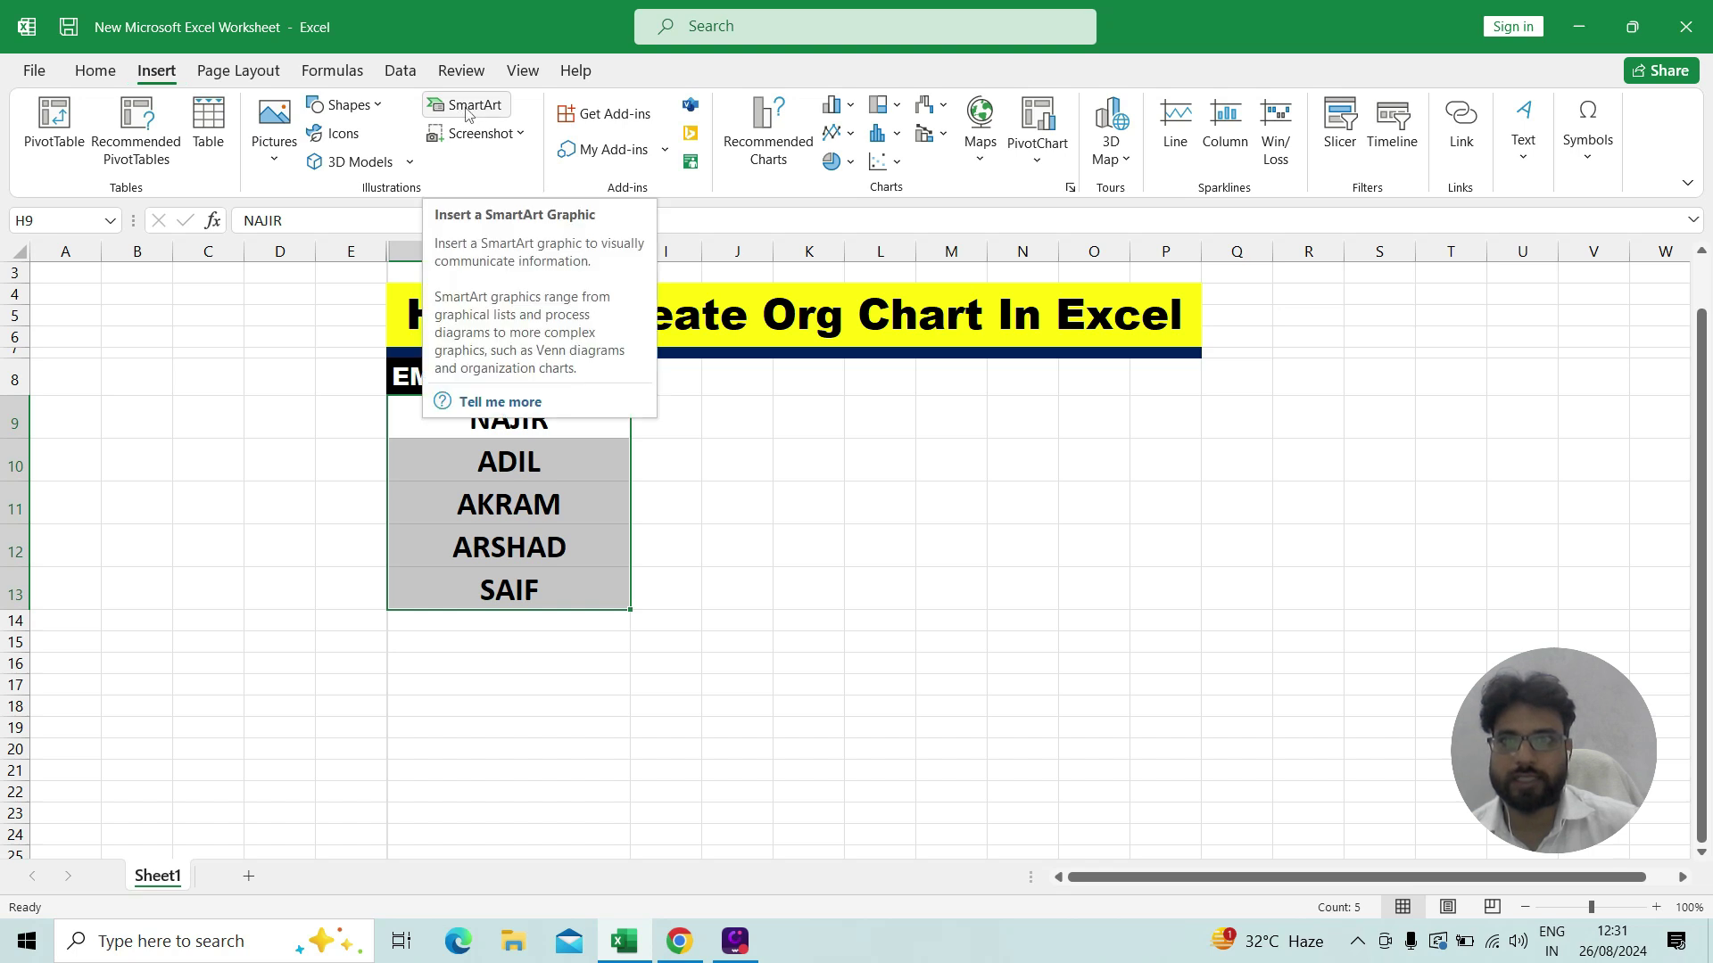
{"action": "left_click", "coordinate": [489, 111]}
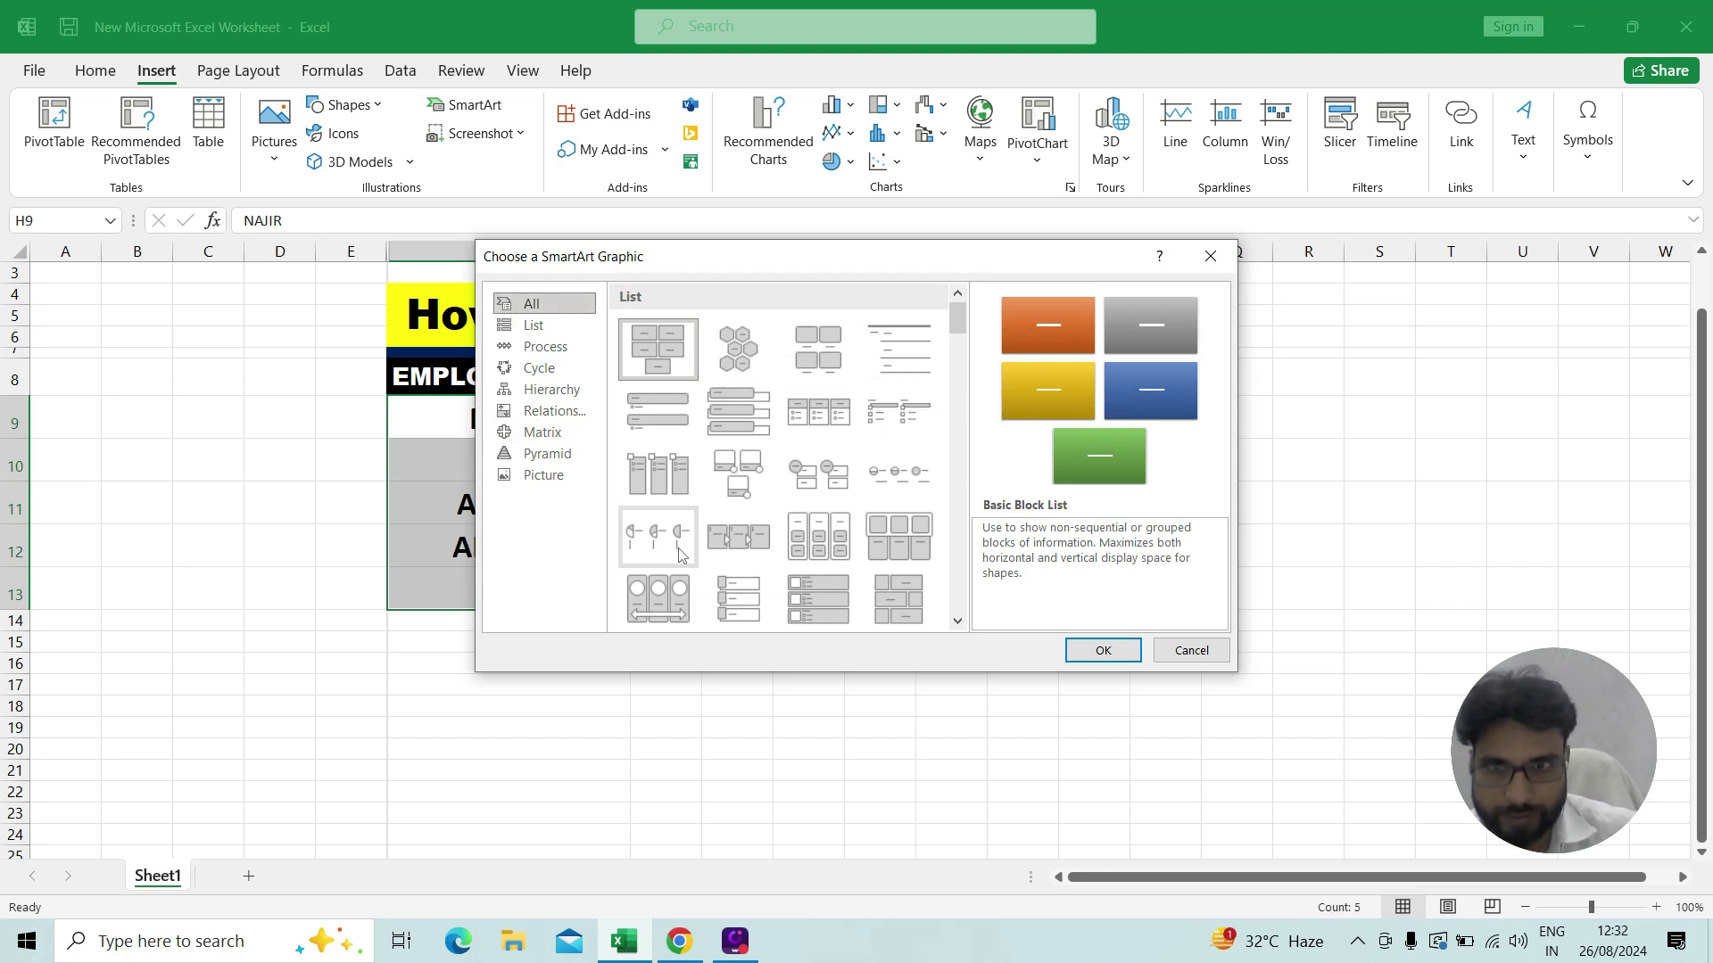
{"action": "left_click", "coordinate": [545, 328]}
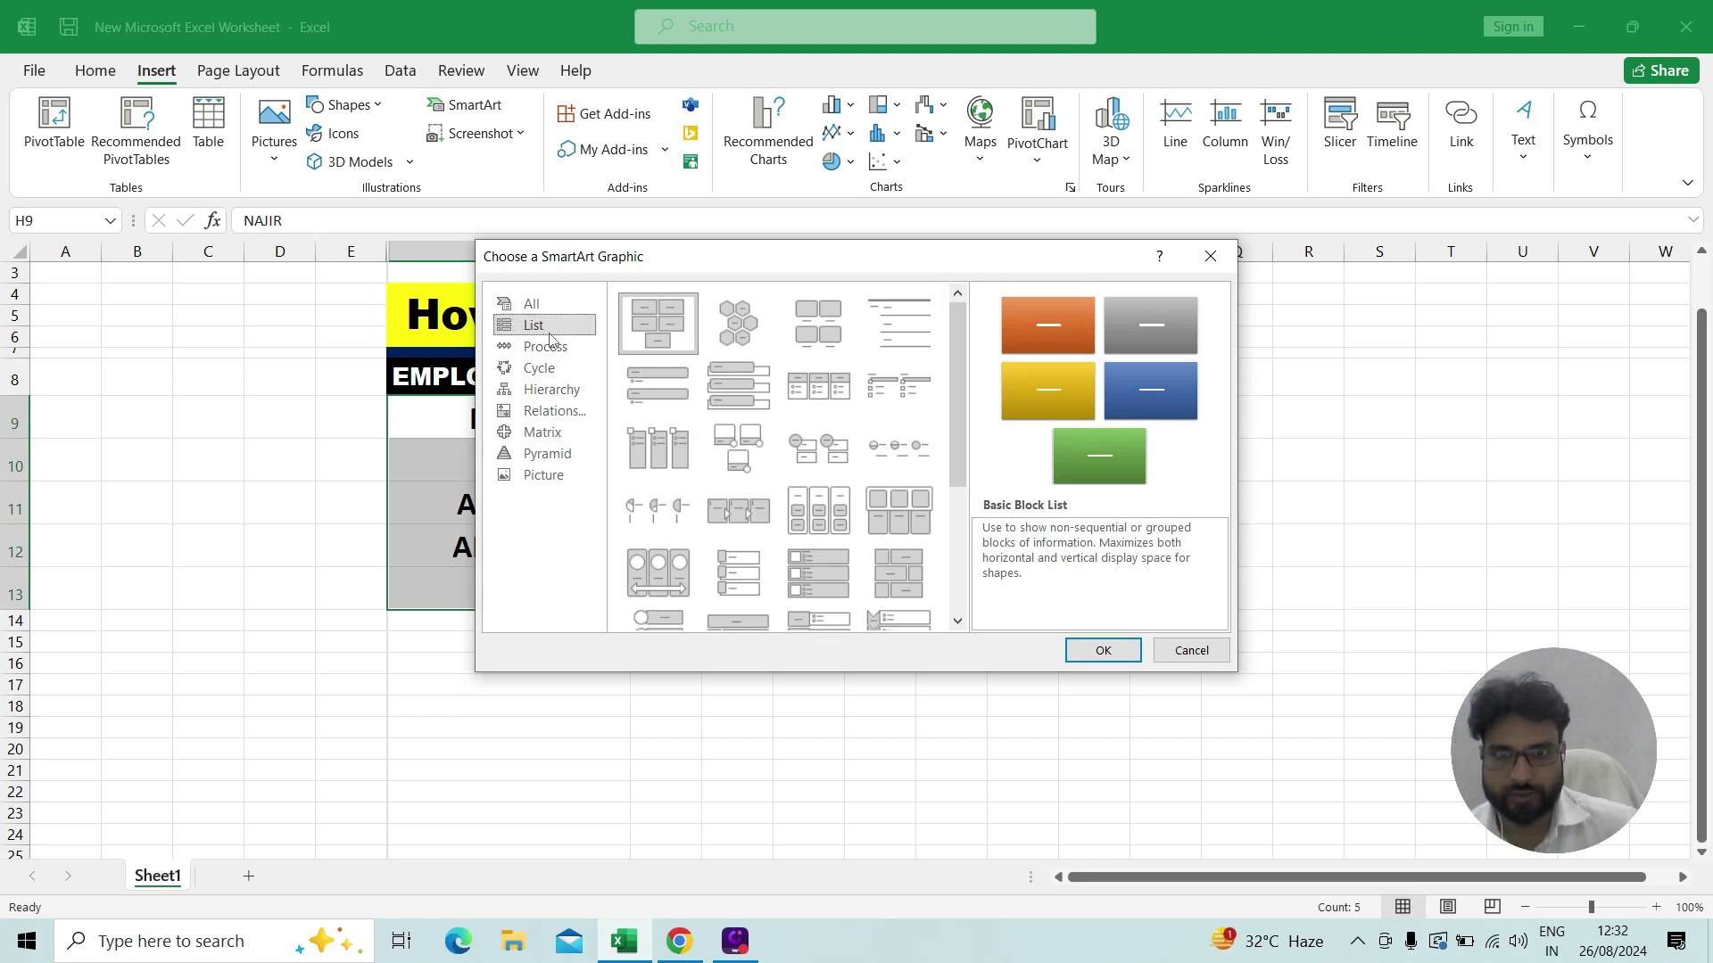
{"action": "left_click", "coordinate": [550, 350]}
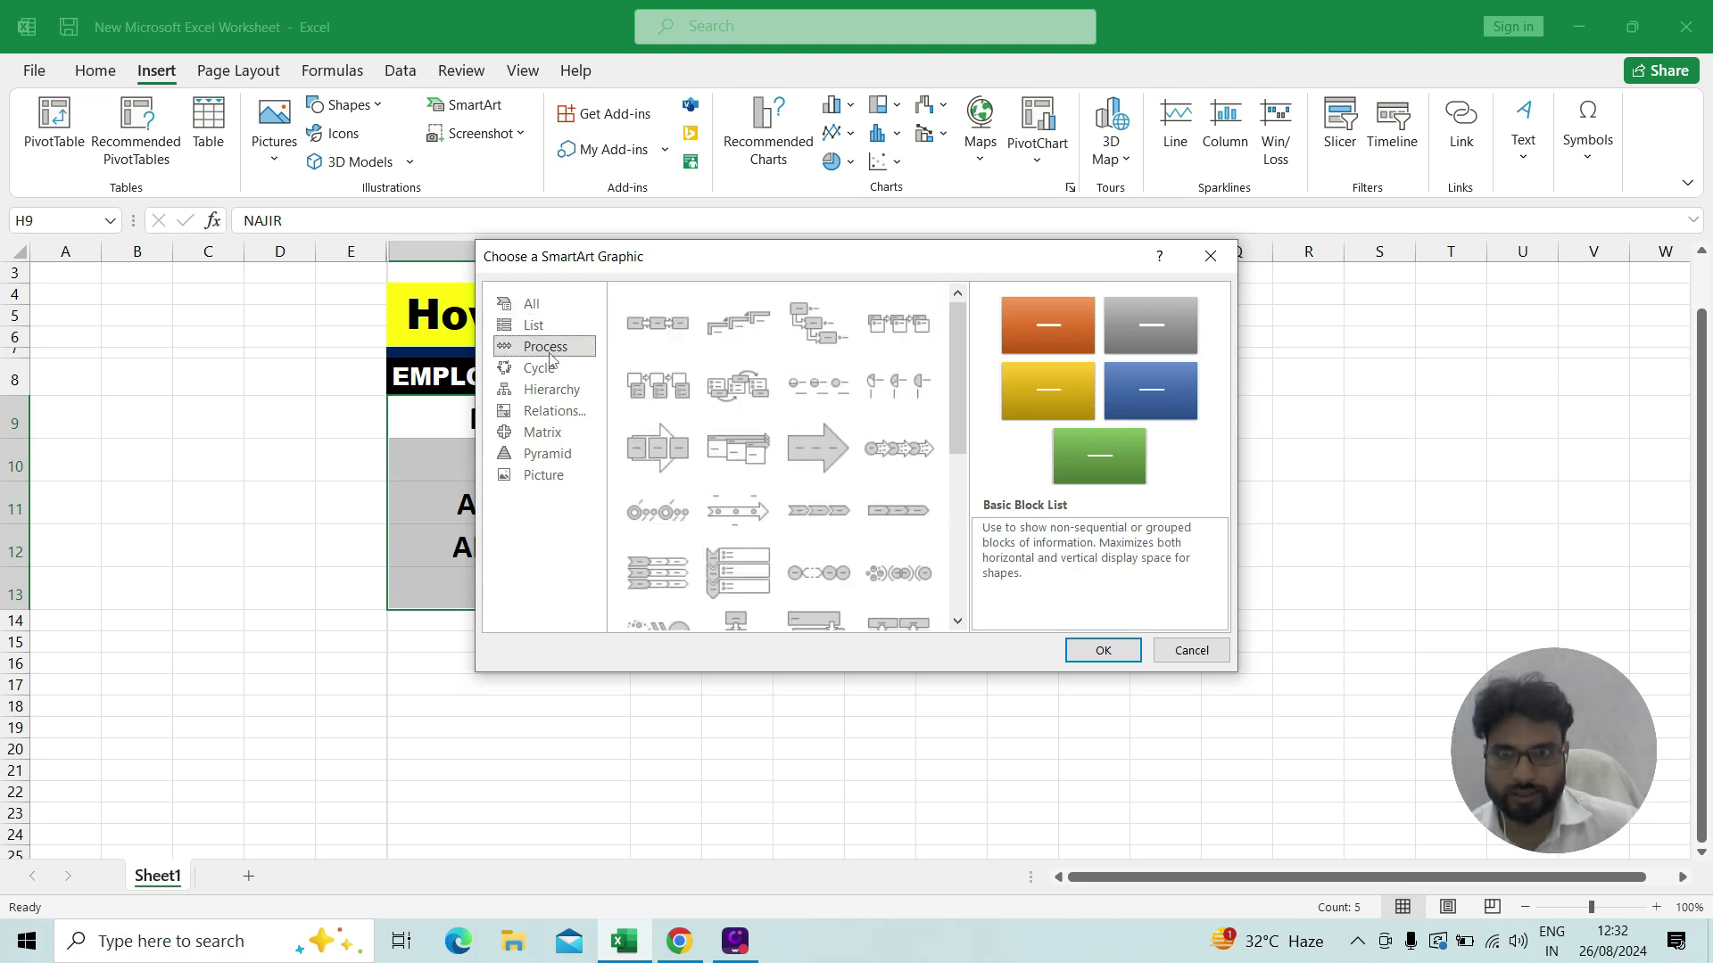
{"action": "left_click", "coordinate": [554, 371]}
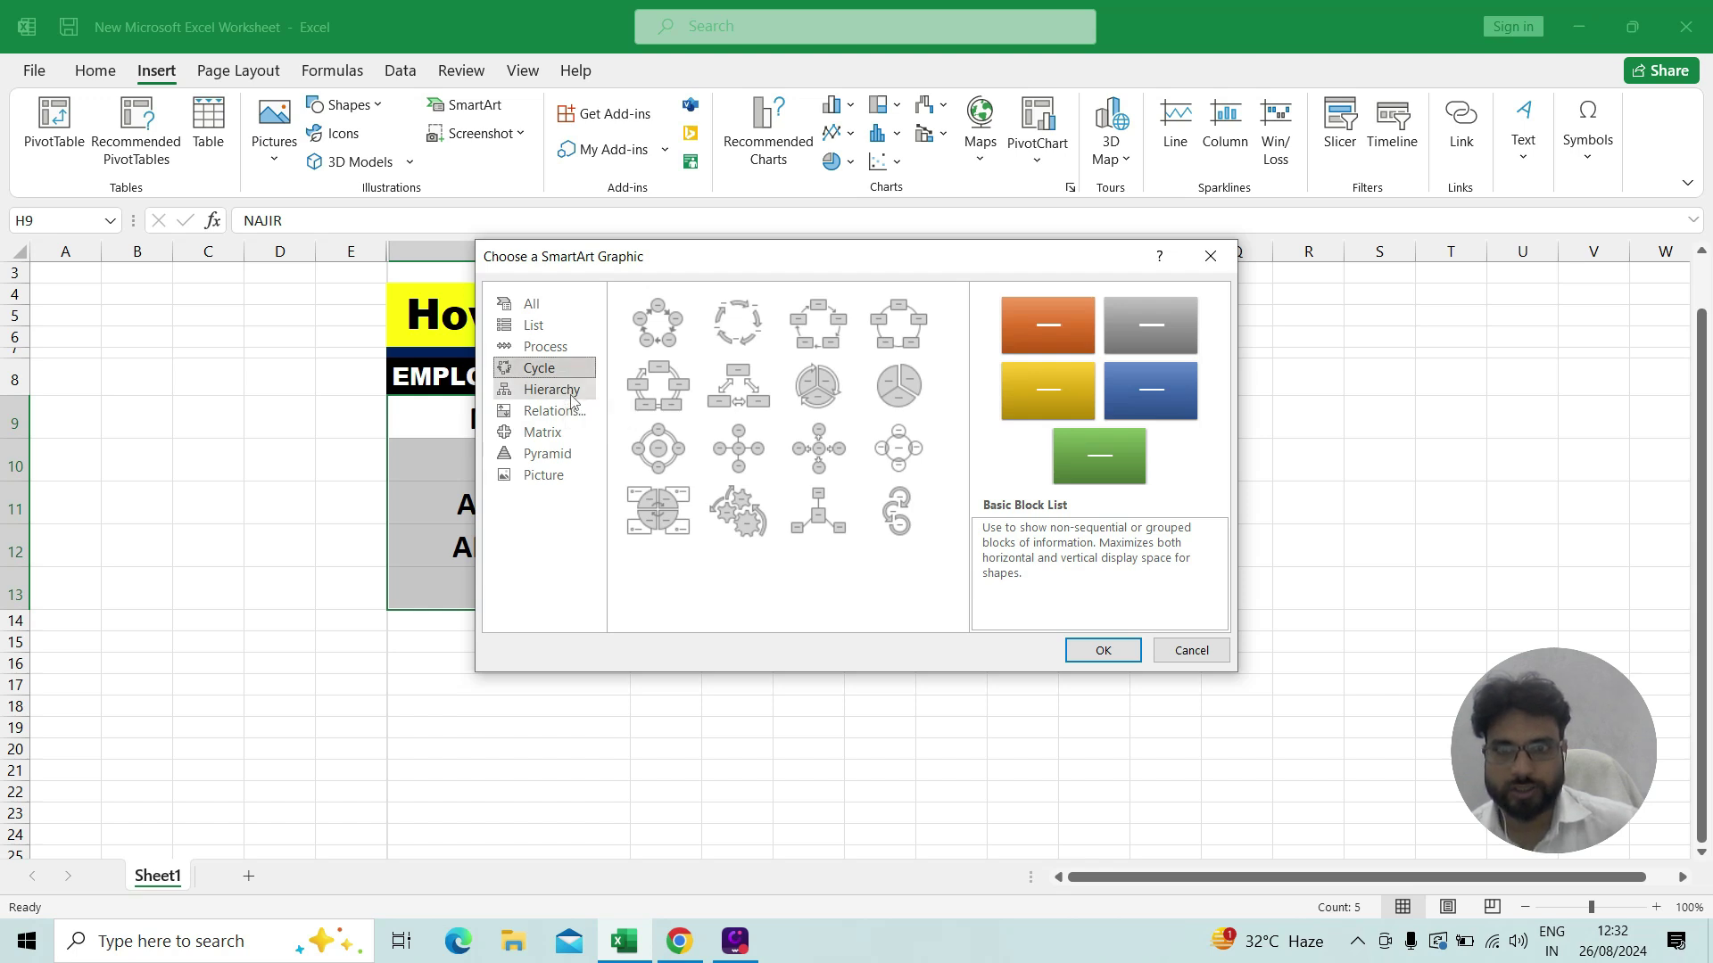
{"action": "left_click", "coordinate": [572, 401]}
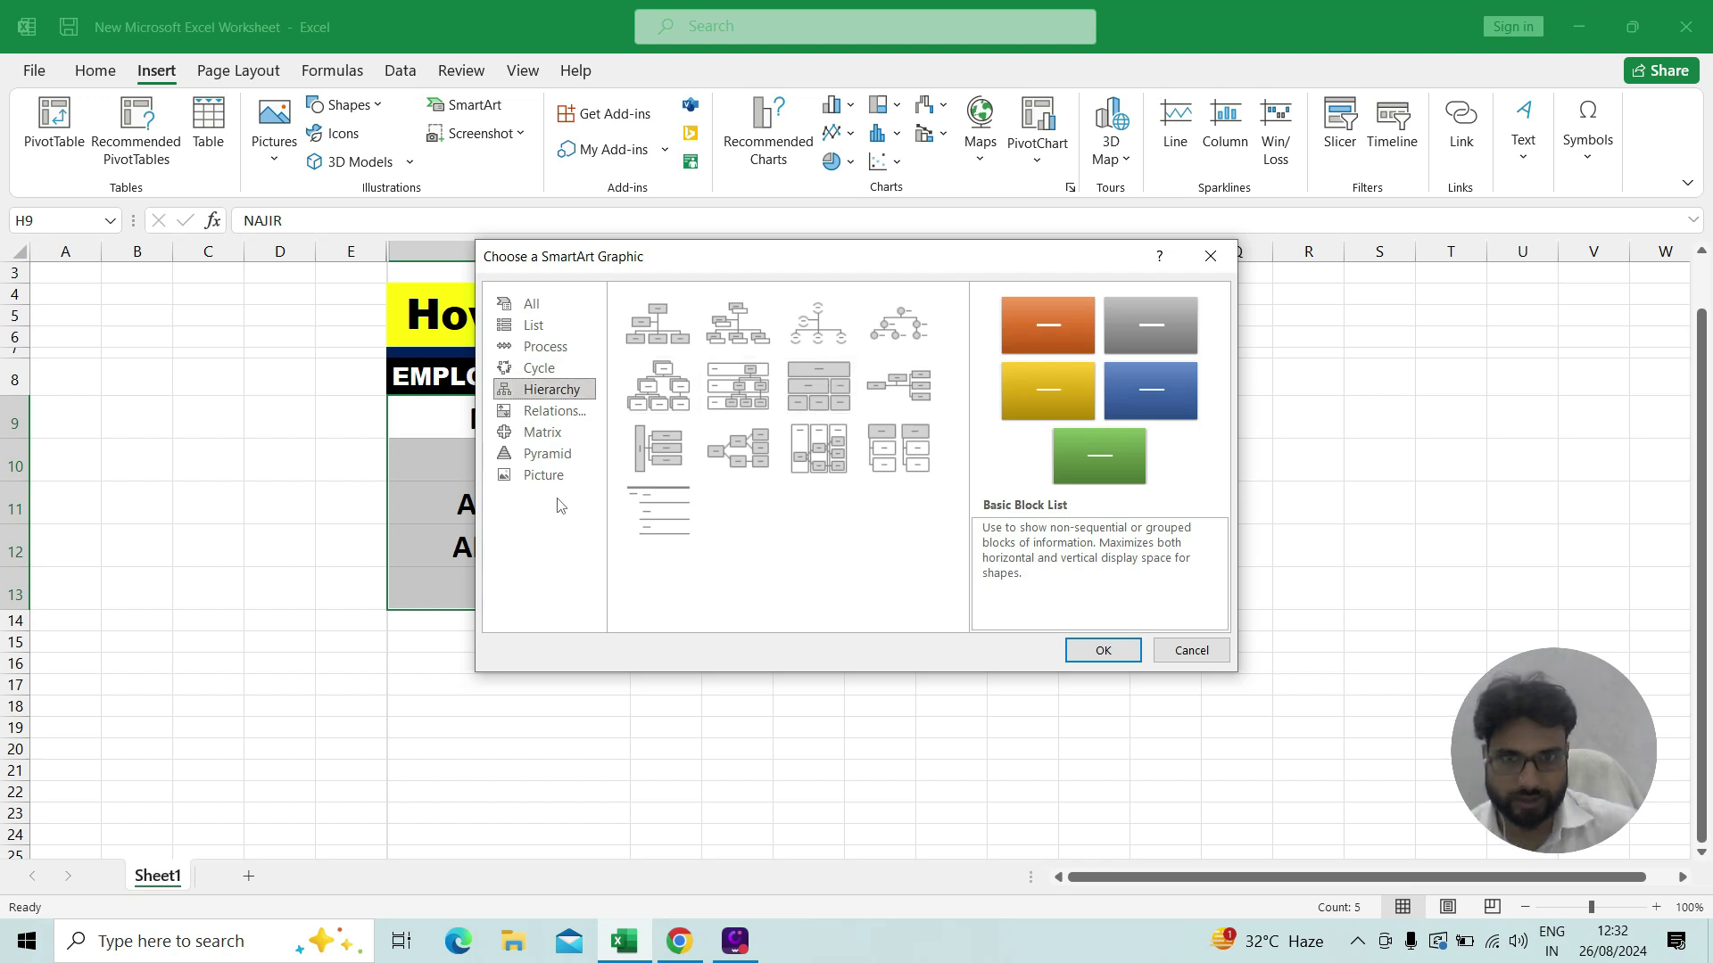
{"action": "left_click", "coordinate": [818, 323]}
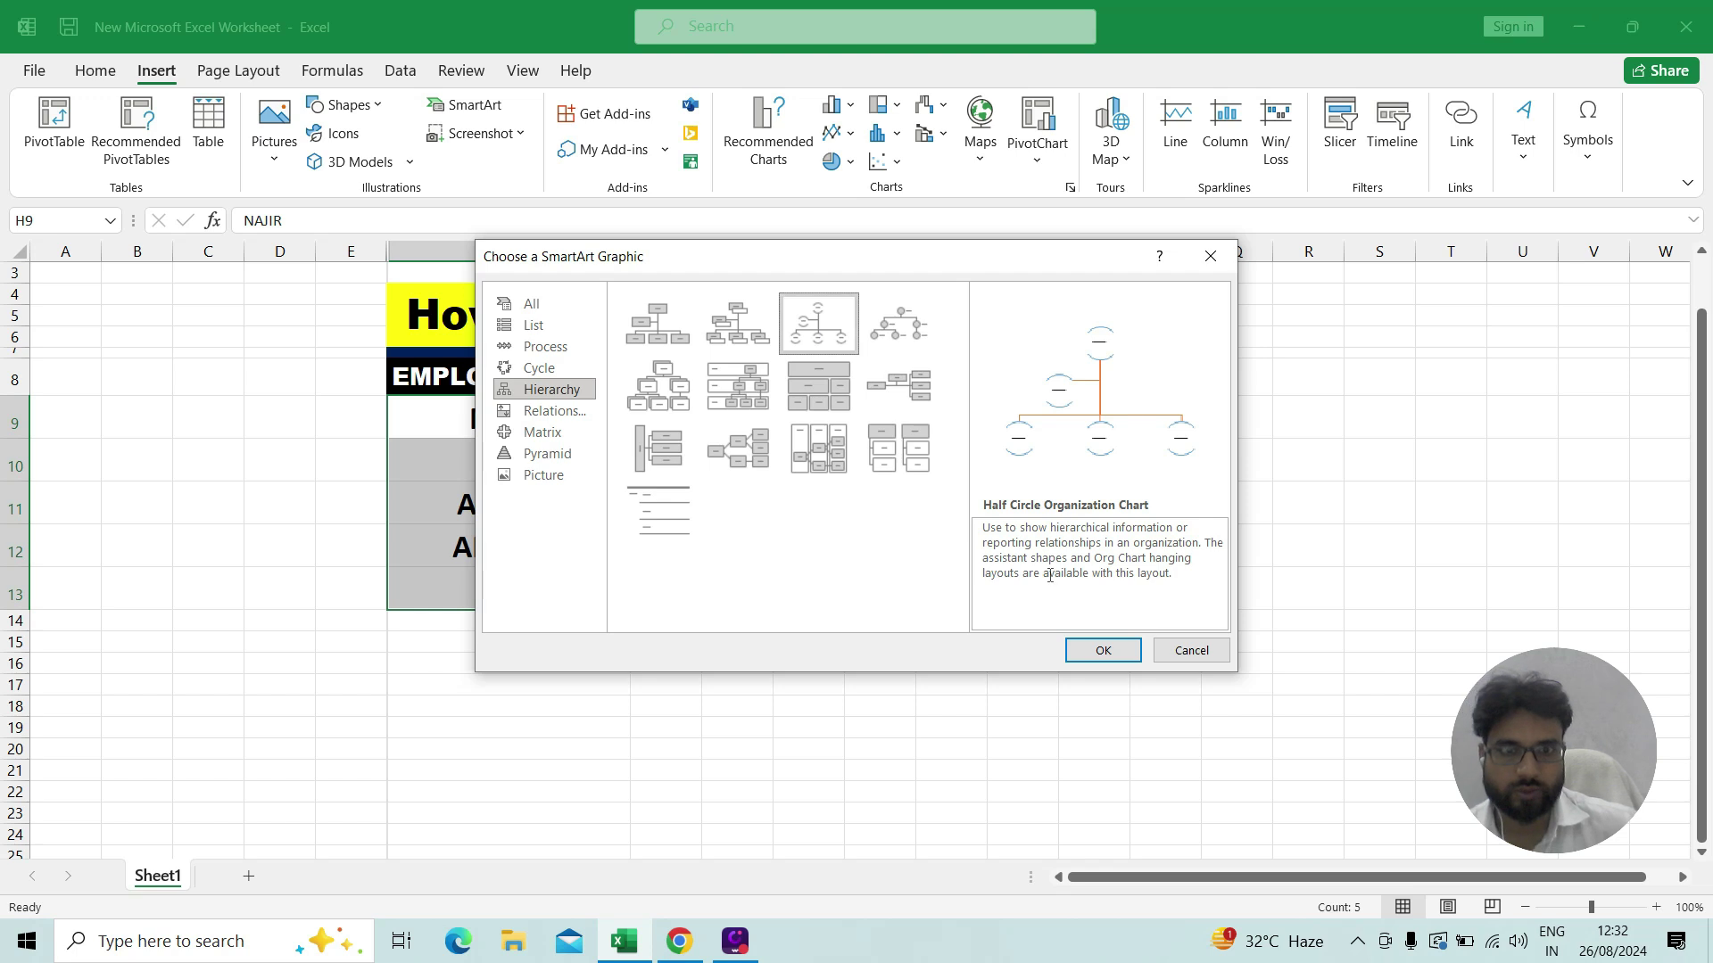
- Insert the Half Circle Organization Chart, then move and shrink it beside the name list
{"action": "left_click", "coordinate": [1099, 661]}
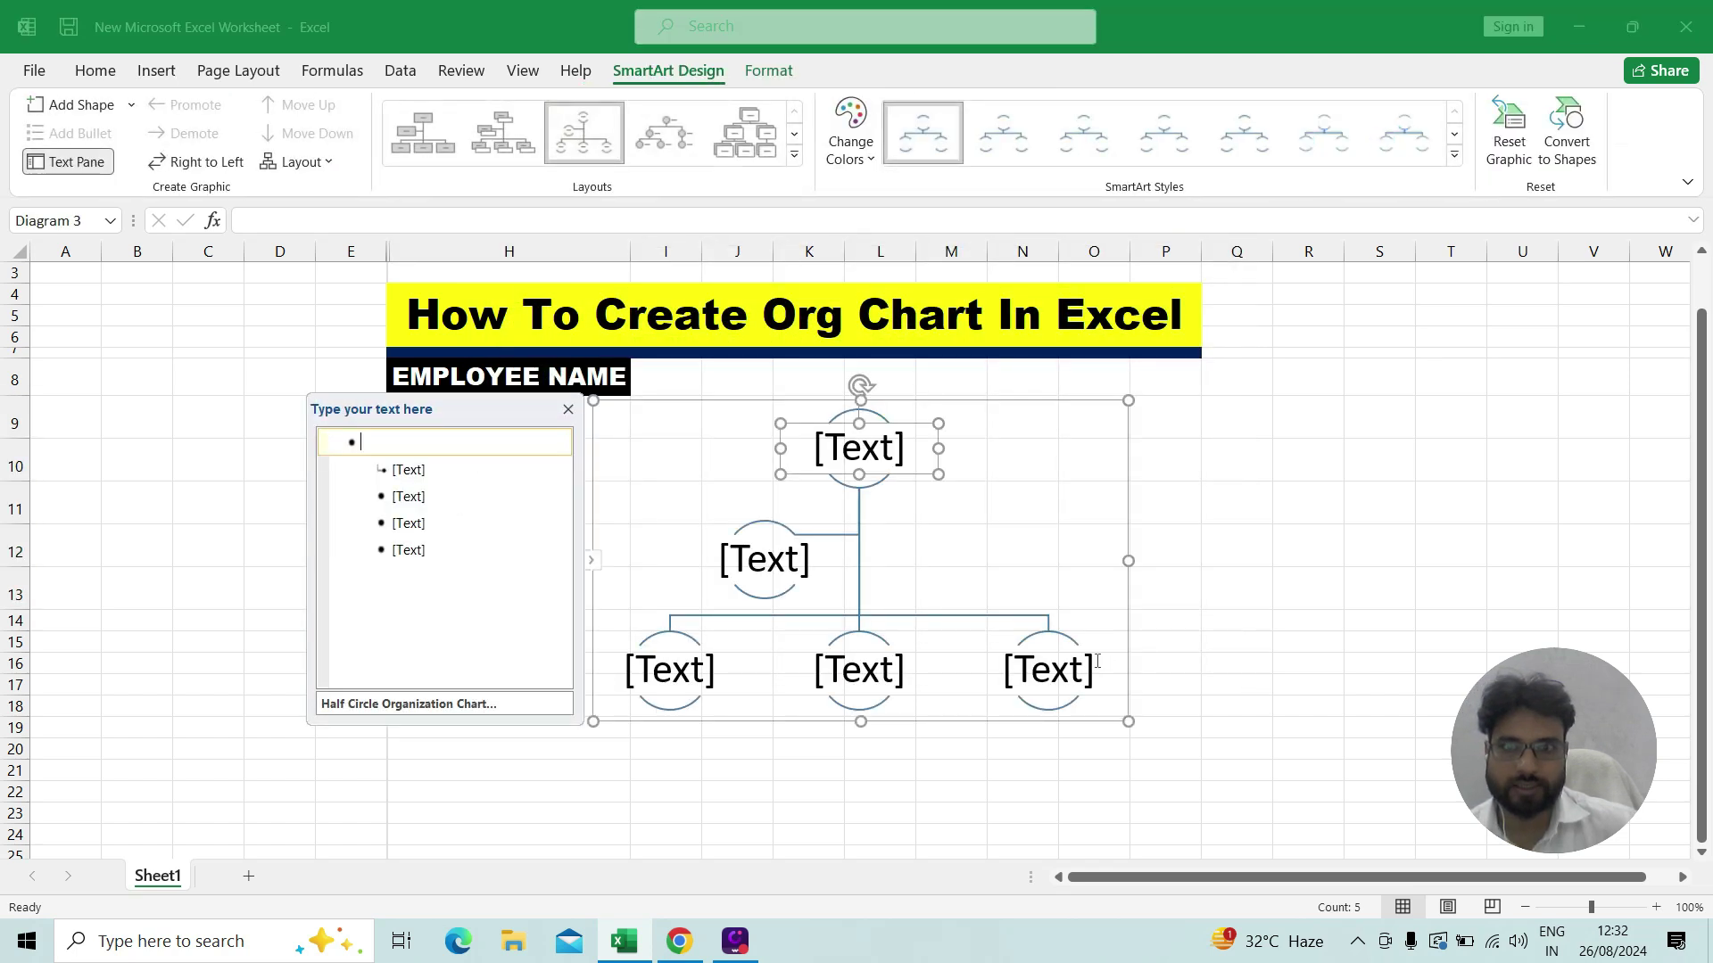
{"action": "left_click_drag", "start_coordinate": [487, 412], "coordinate": [578, 412]}
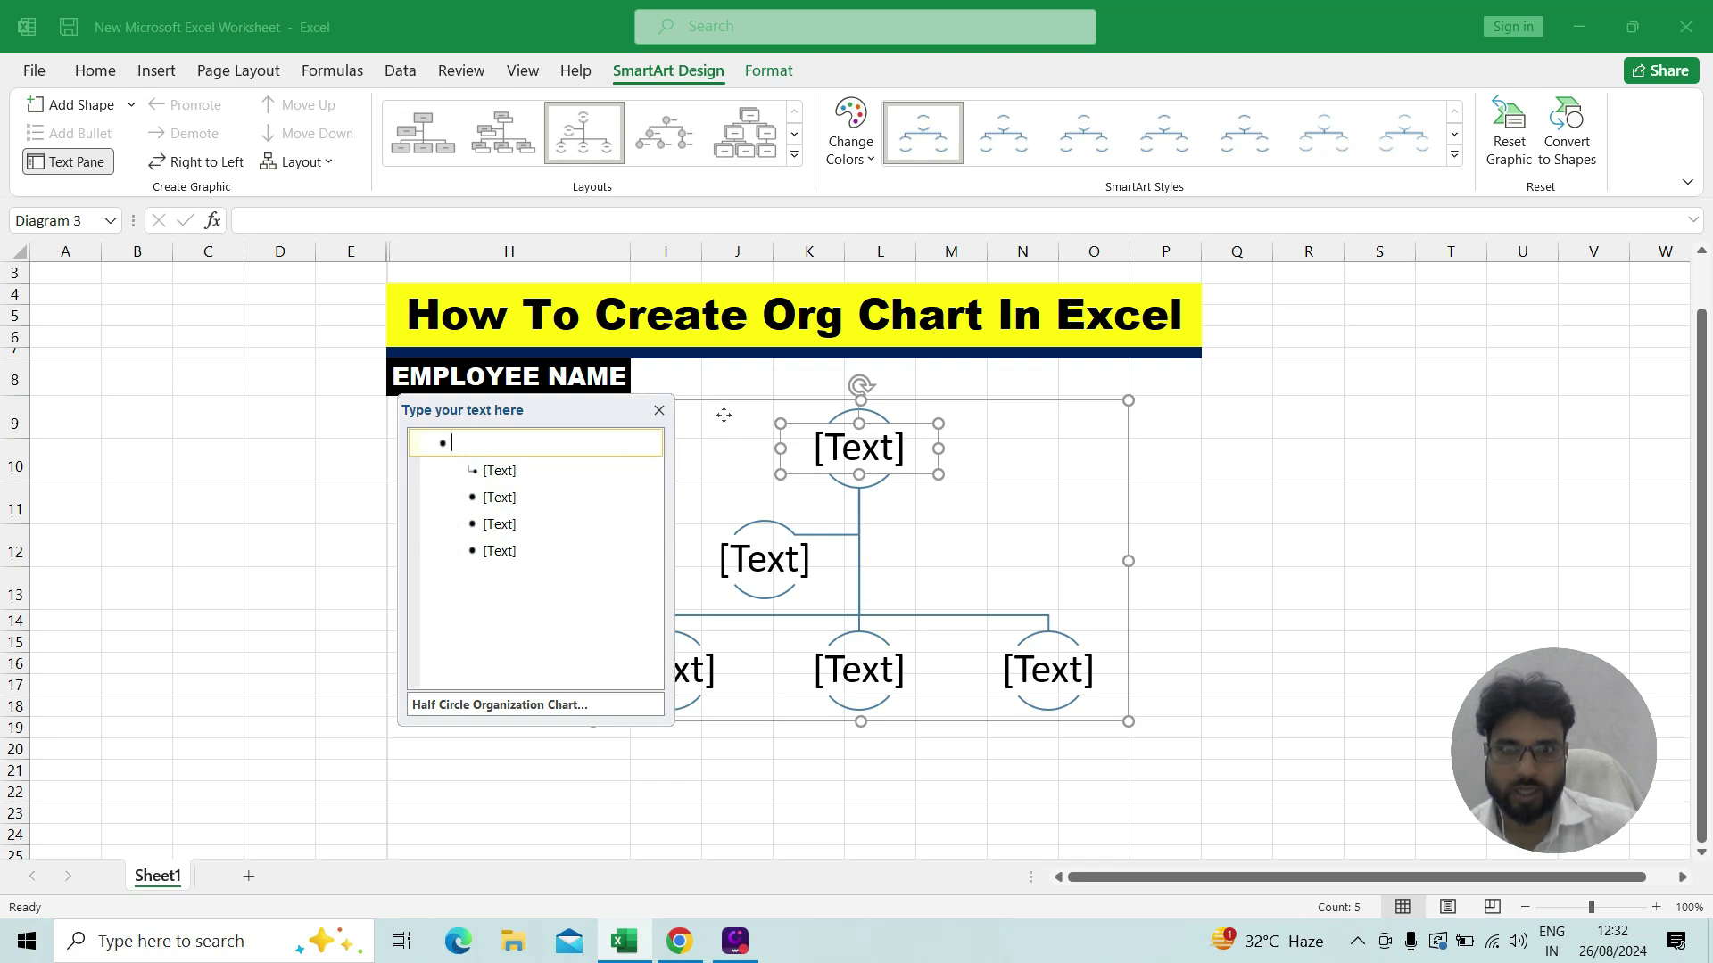
{"action": "mouse_move", "coordinate": [769, 409]}
{"action": "left_mouse_down"}
{"action": "mouse_move", "coordinate": [865, 403]}
{"action": "mouse_move", "coordinate": [803, 384]}
{"action": "left_mouse_up"}
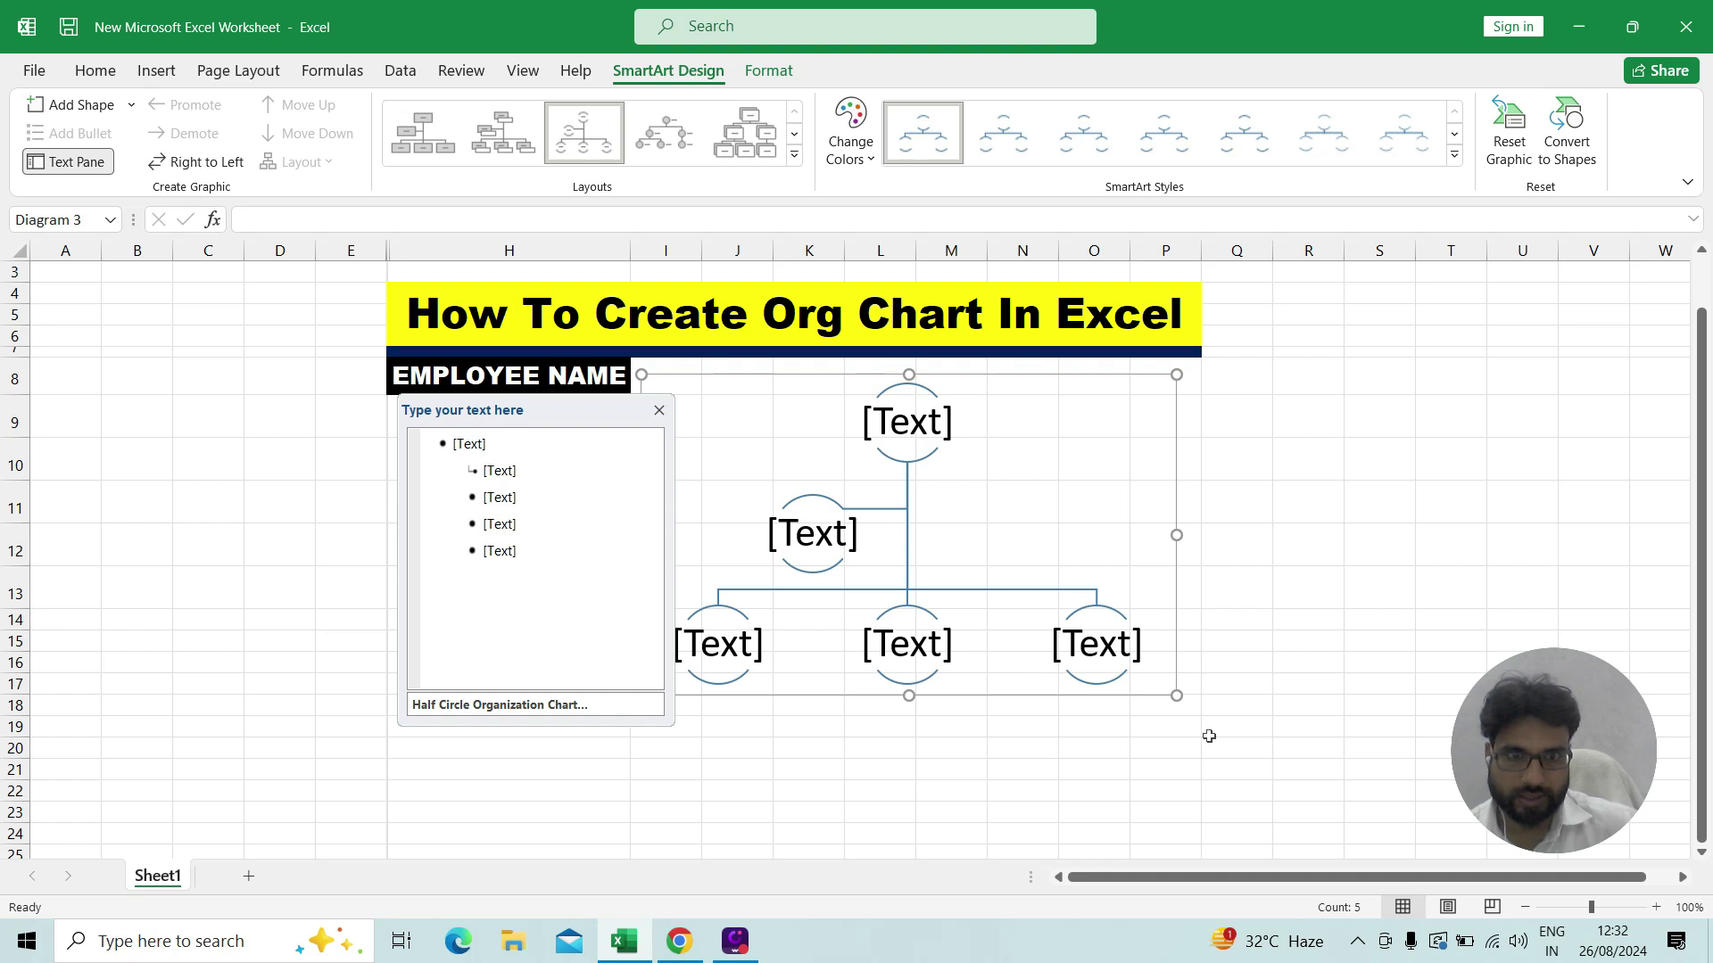
{"action": "mouse_move", "coordinate": [1178, 695]}
{"action": "left_mouse_down"}
{"action": "mouse_move", "coordinate": [1041, 616]}
{"action": "mouse_move", "coordinate": [1218, 667]}
{"action": "left_mouse_up"}
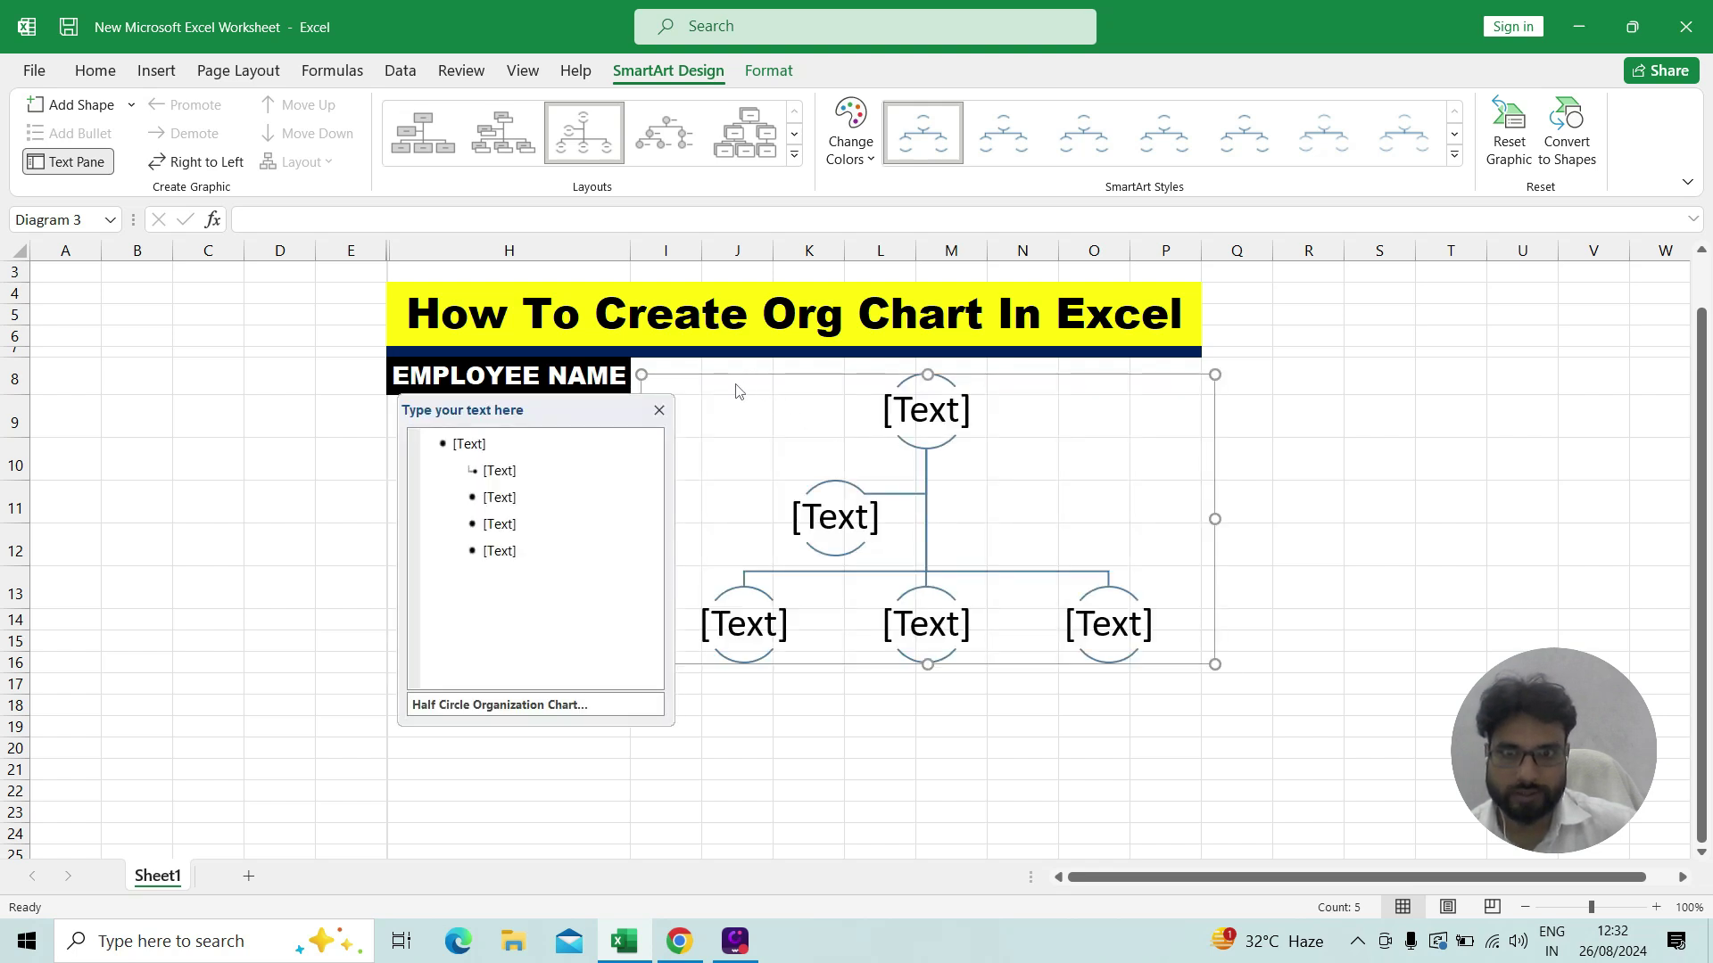
{"action": "left_click_drag", "start_coordinate": [722, 379], "coordinate": [722, 369]}
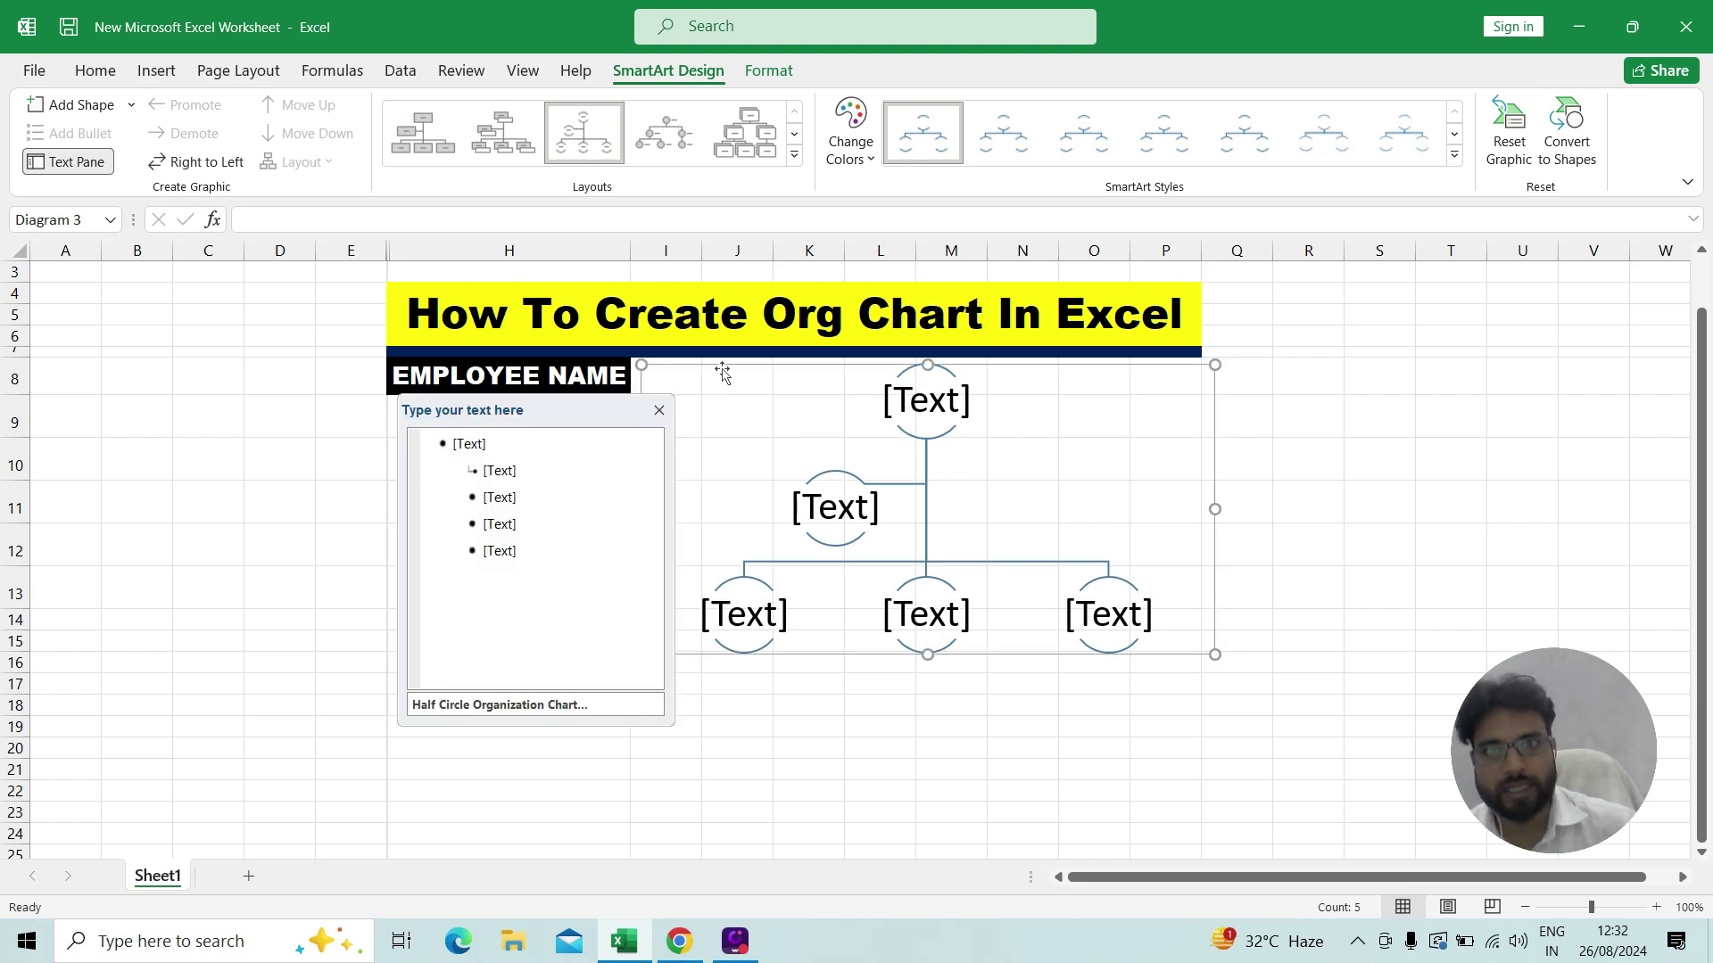
{"action": "left_click", "coordinate": [678, 134]}
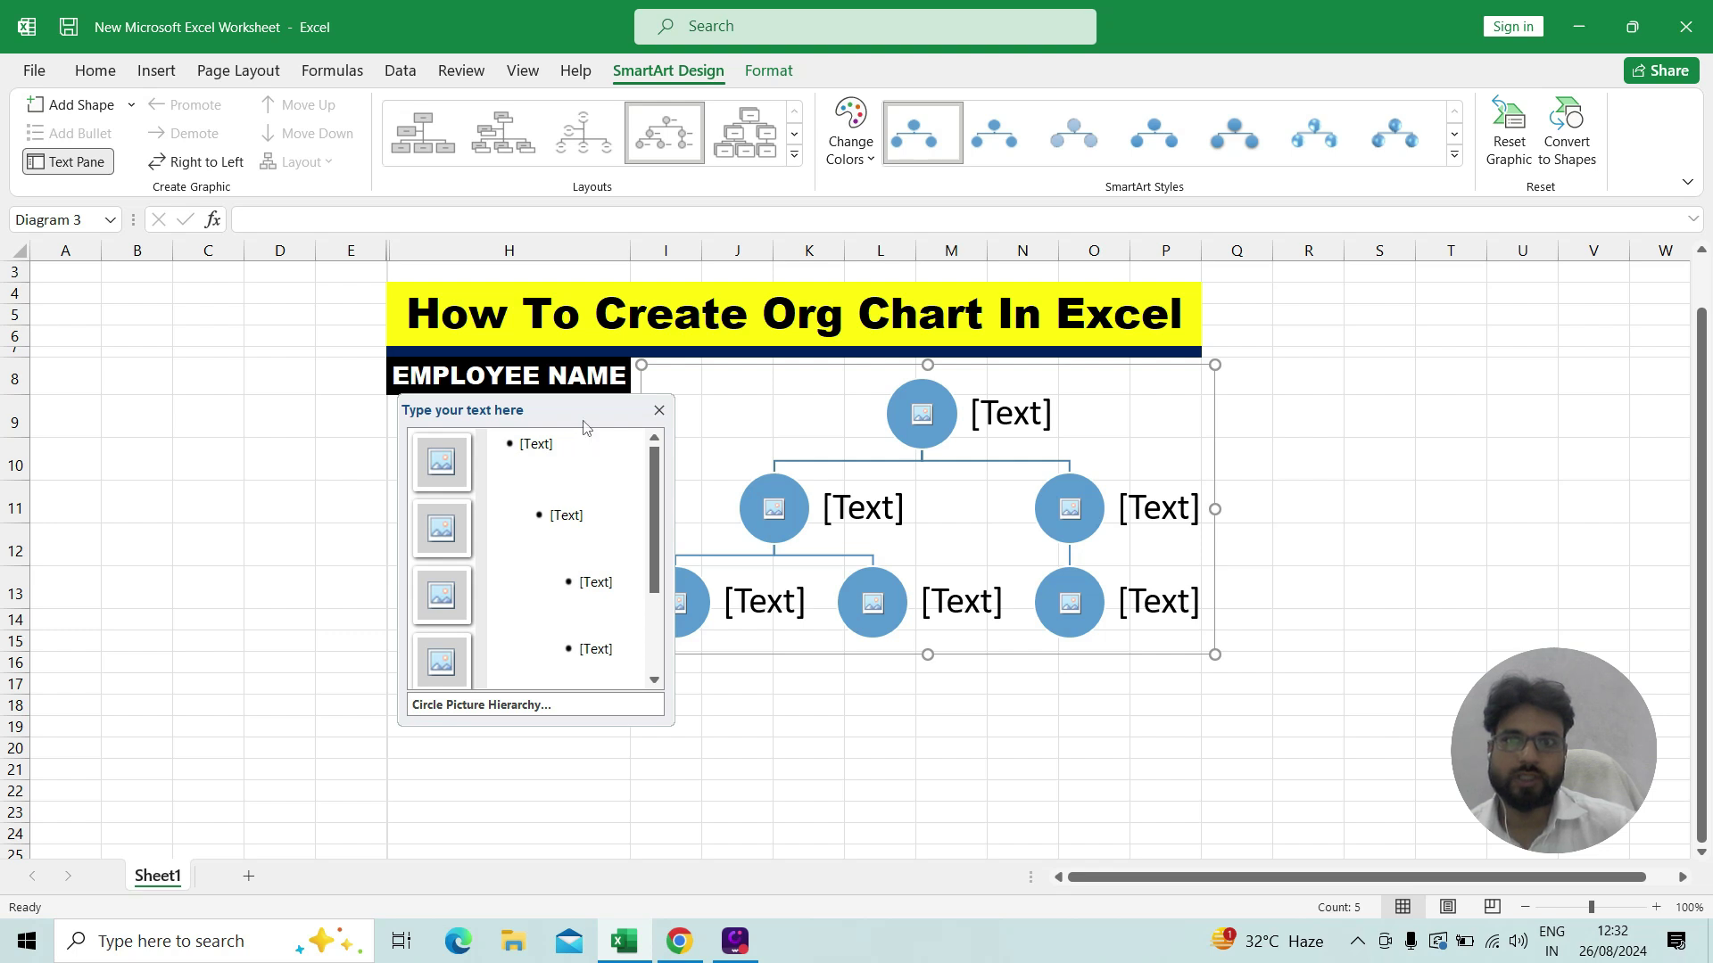
- Move the text pane left of the names and apply the shaded 3-D SmartArt style
{"action": "left_click_drag", "start_coordinate": [584, 427], "coordinate": [301, 398]}
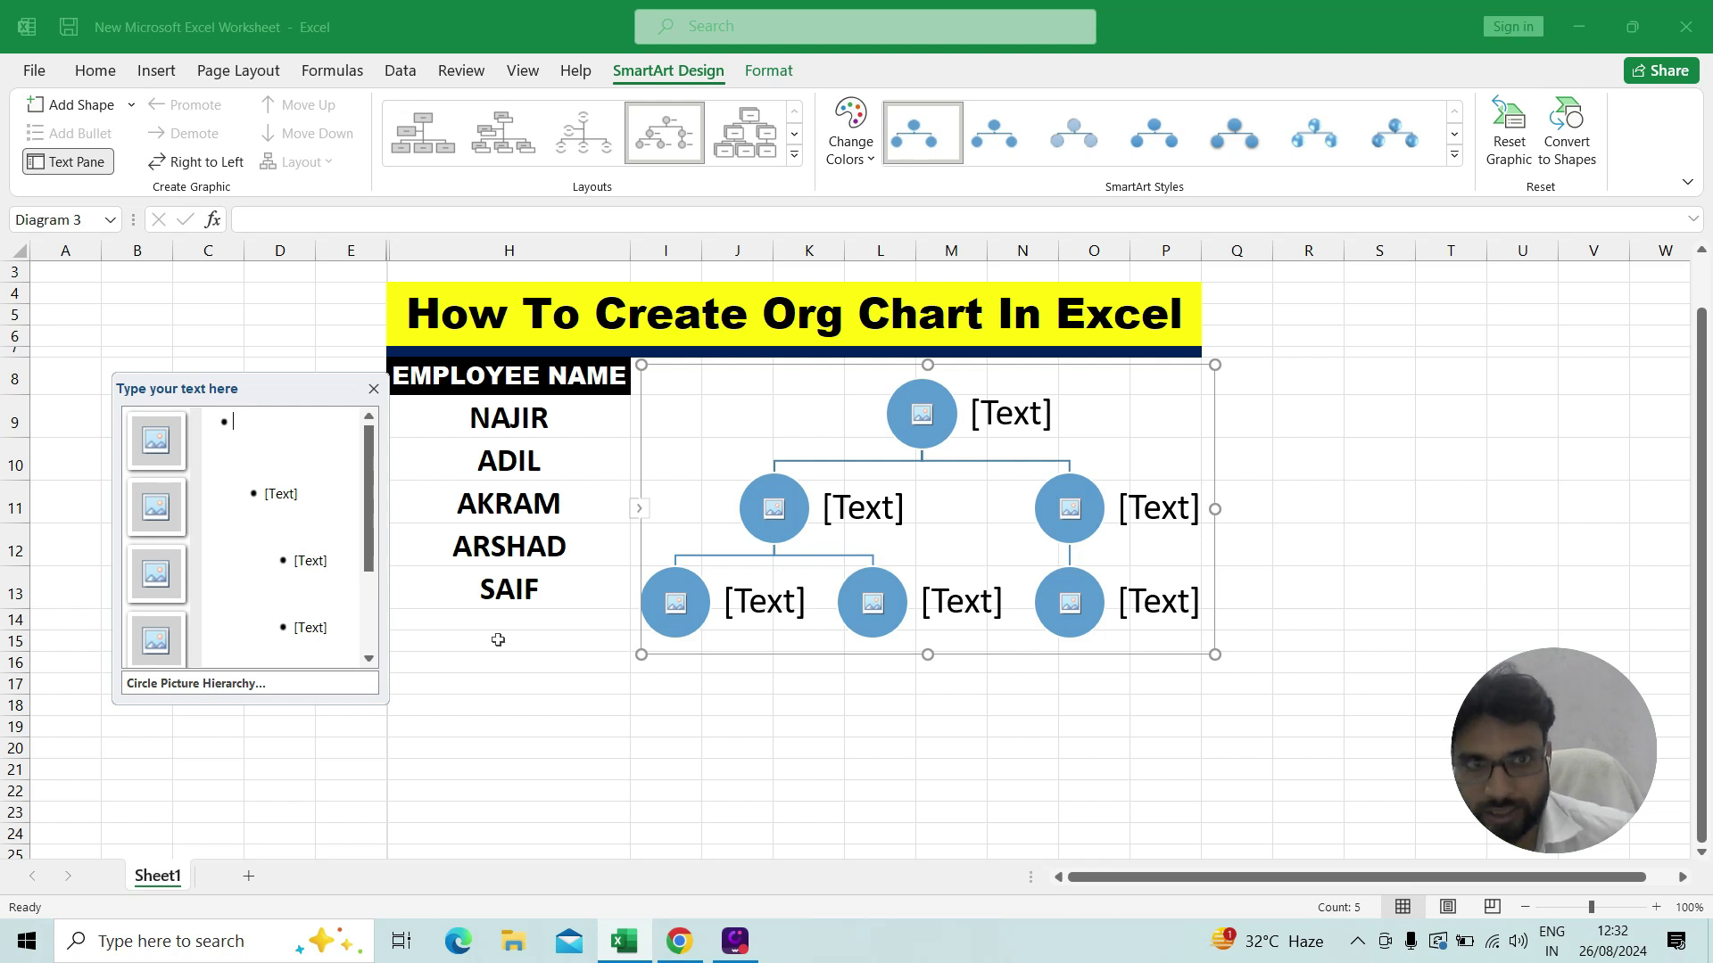
{"action": "left_click", "coordinate": [1026, 147]}
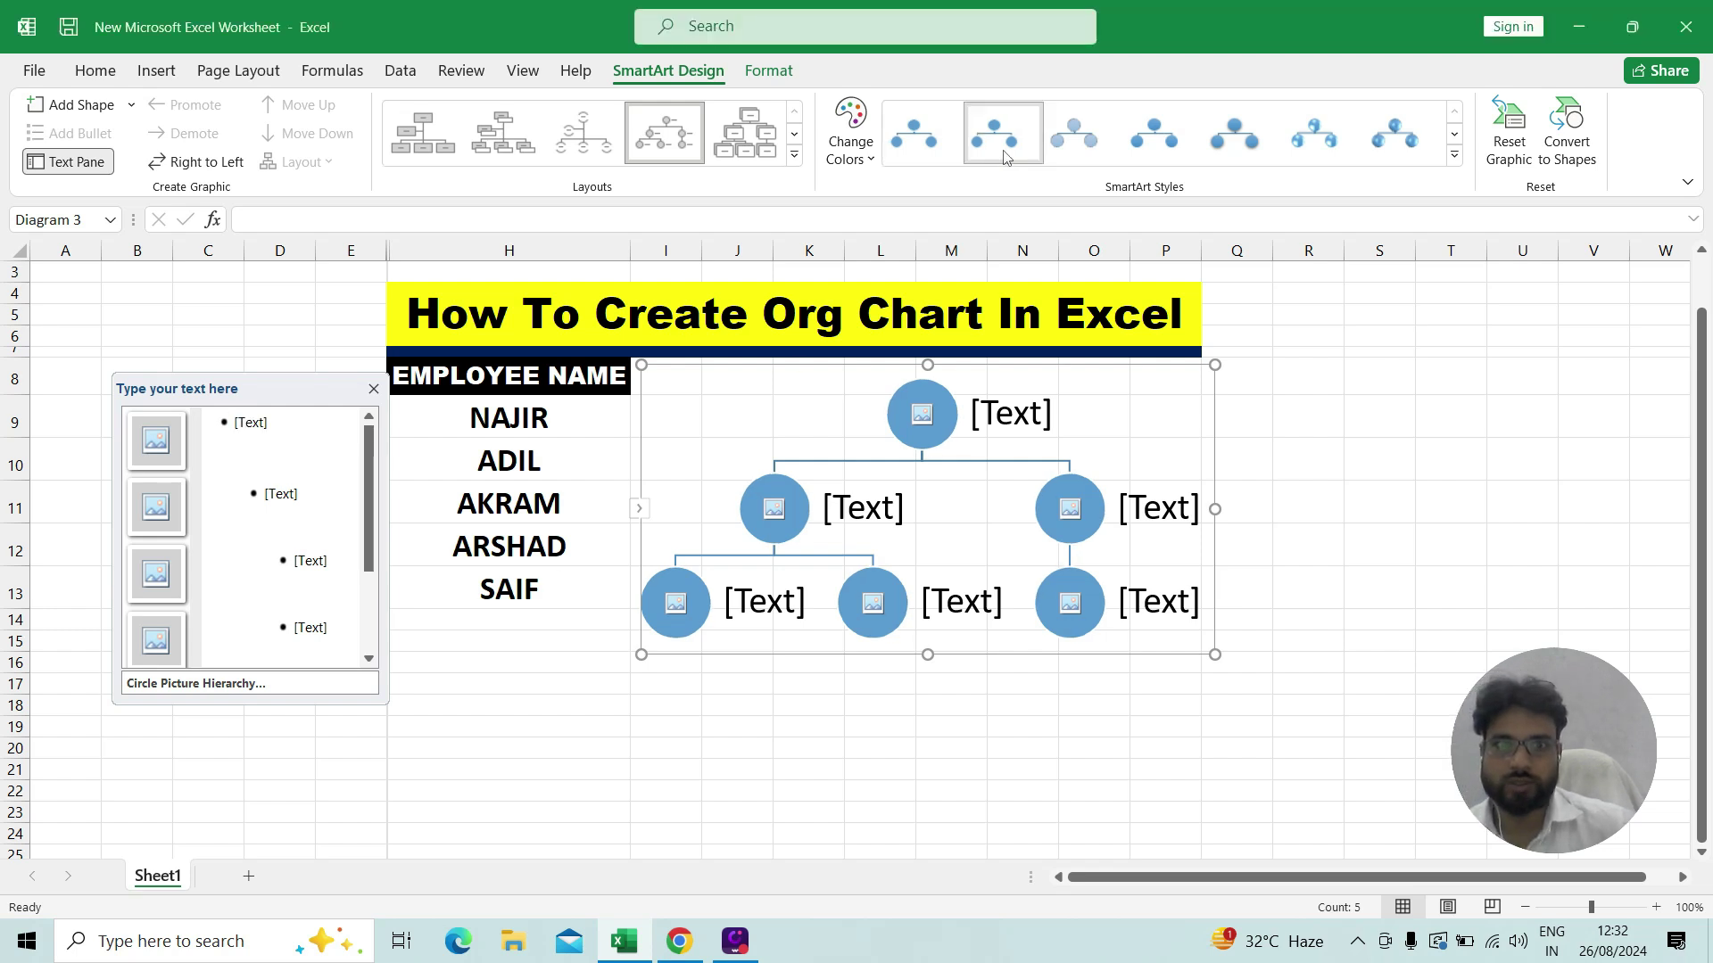
{"action": "left_click", "coordinate": [1164, 143]}
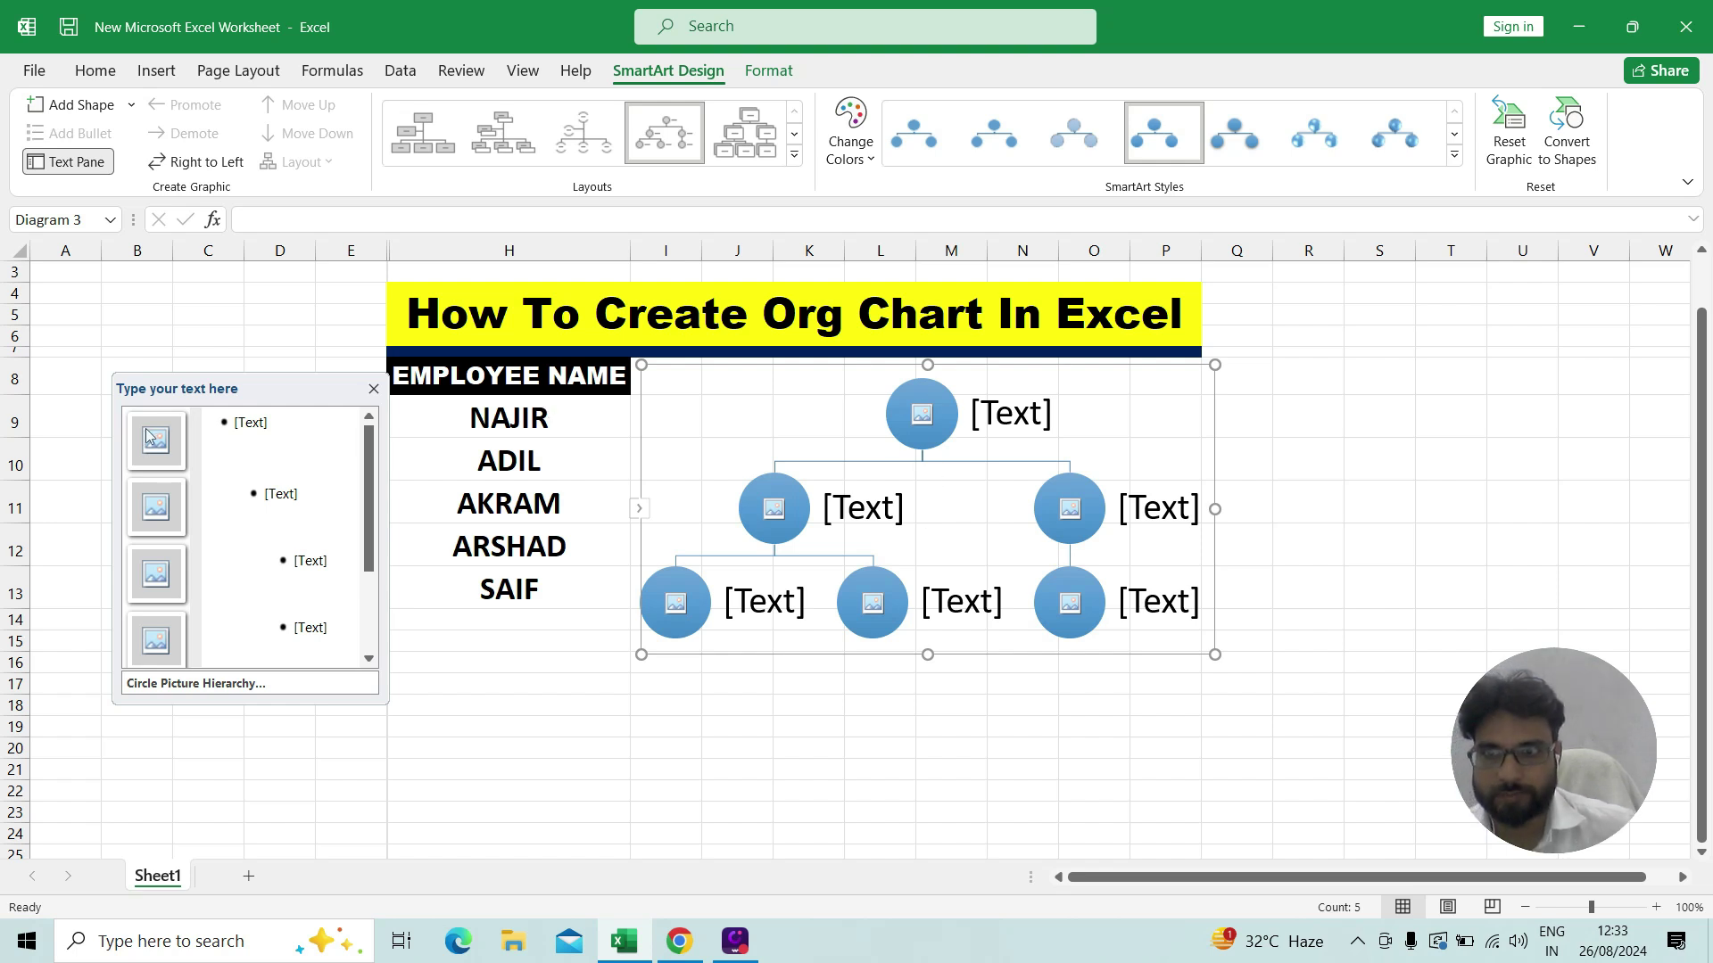
- Type the names NAJIR, ADIL and AKRAM as entries in the SmartArt text pane
{"action": "left_click", "coordinate": [288, 434]}
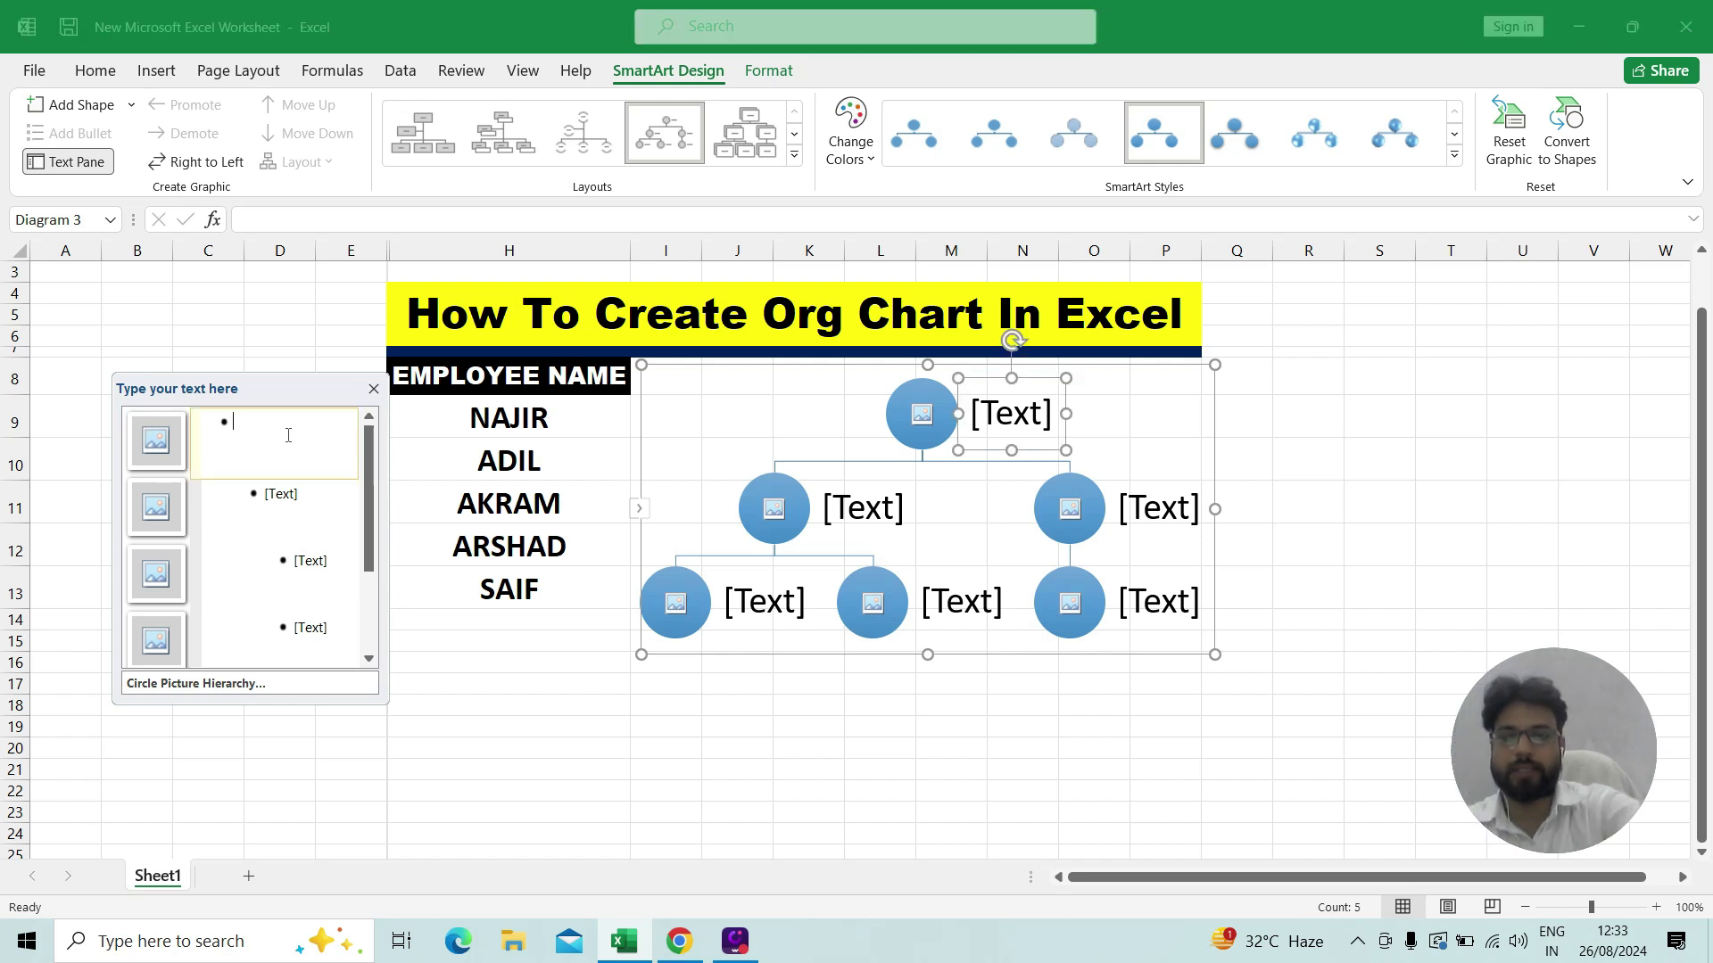
{"action": "type", "text": "NAJI"}
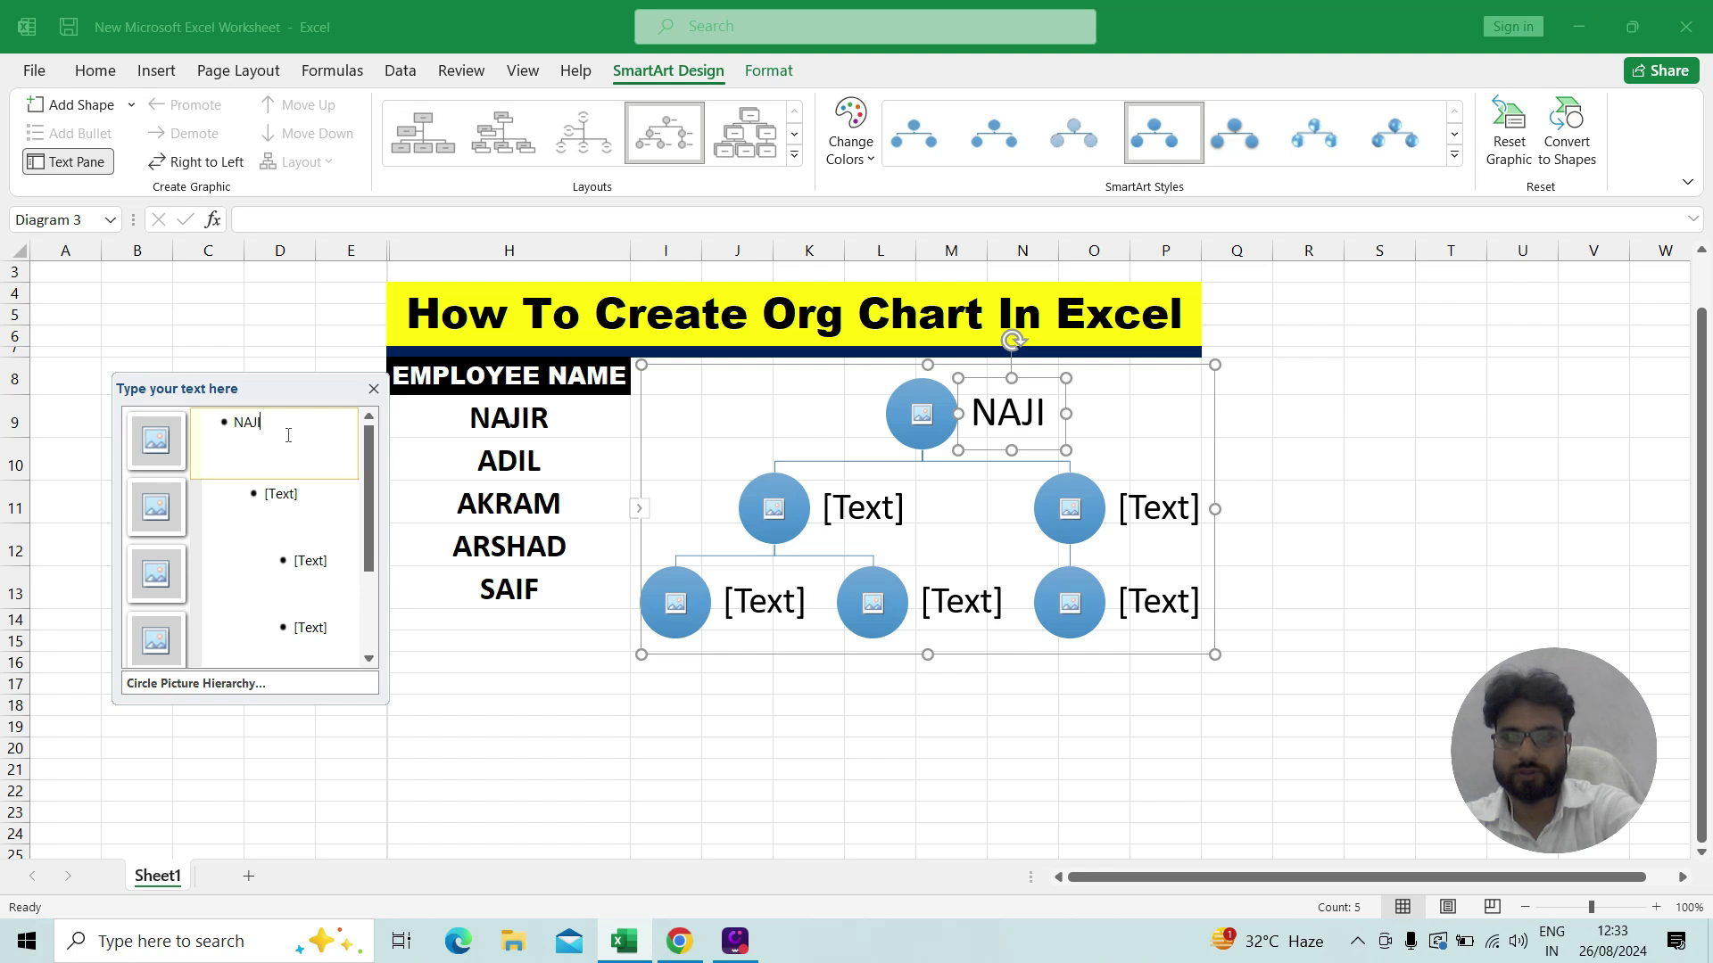
{"action": "type", "text": "R"}
{"action": "key", "text": "Return"}
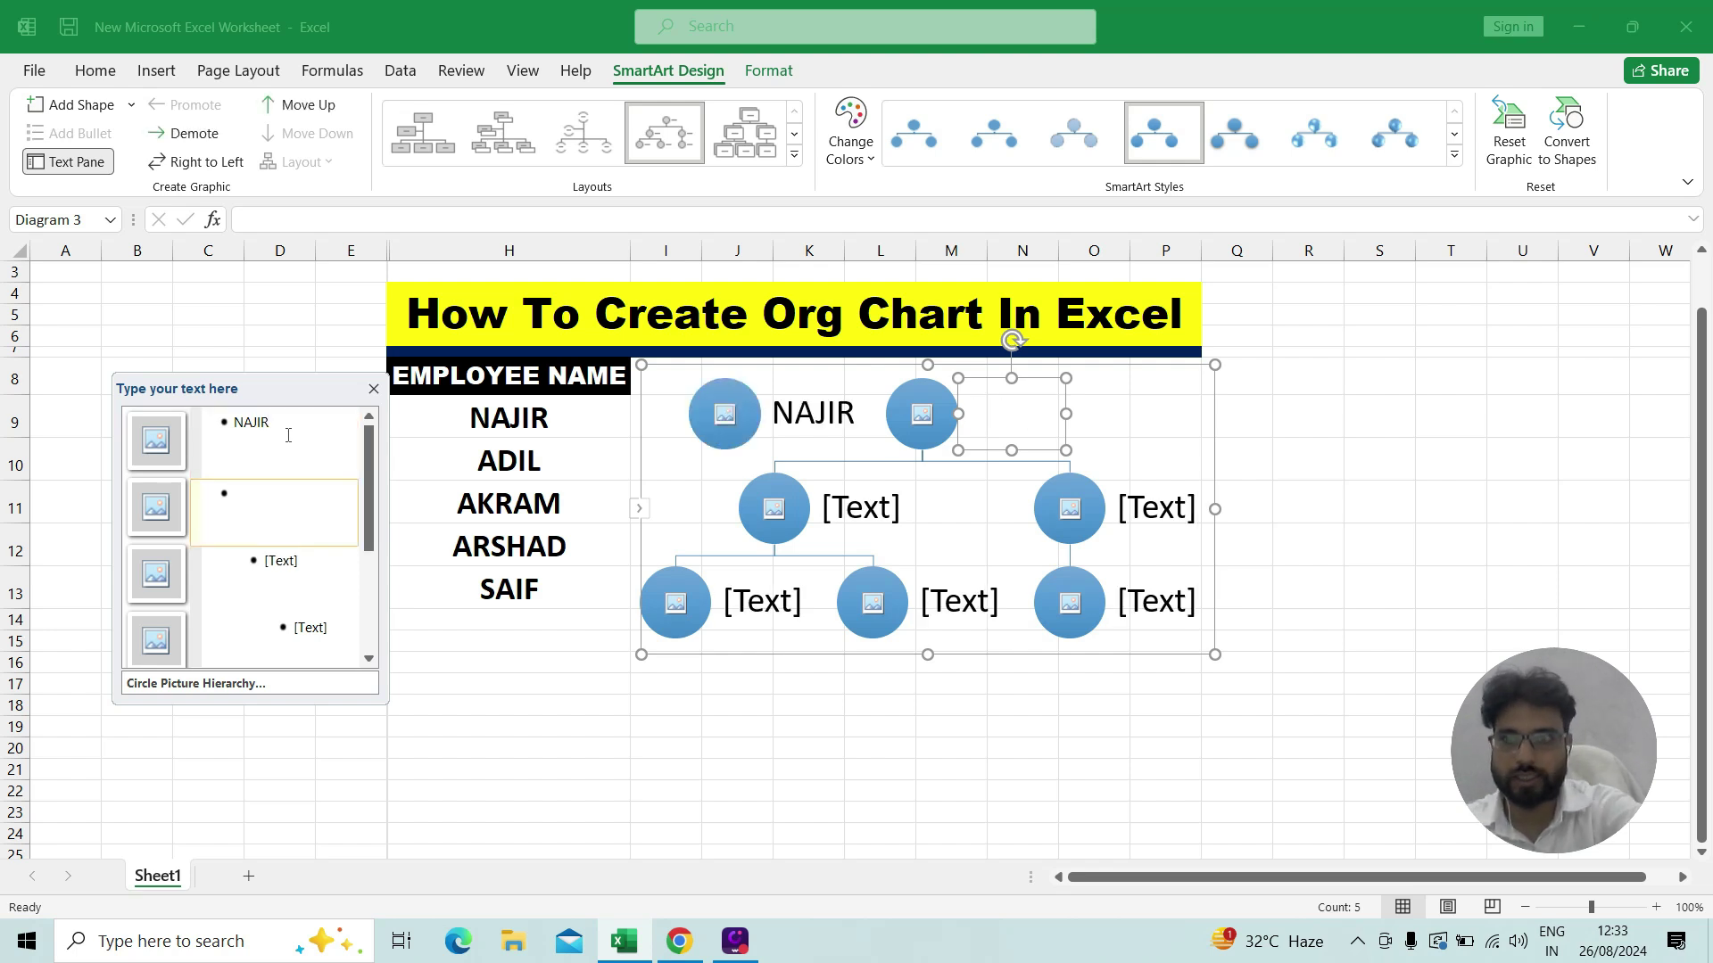
{"action": "type", "text": "ADIL"}
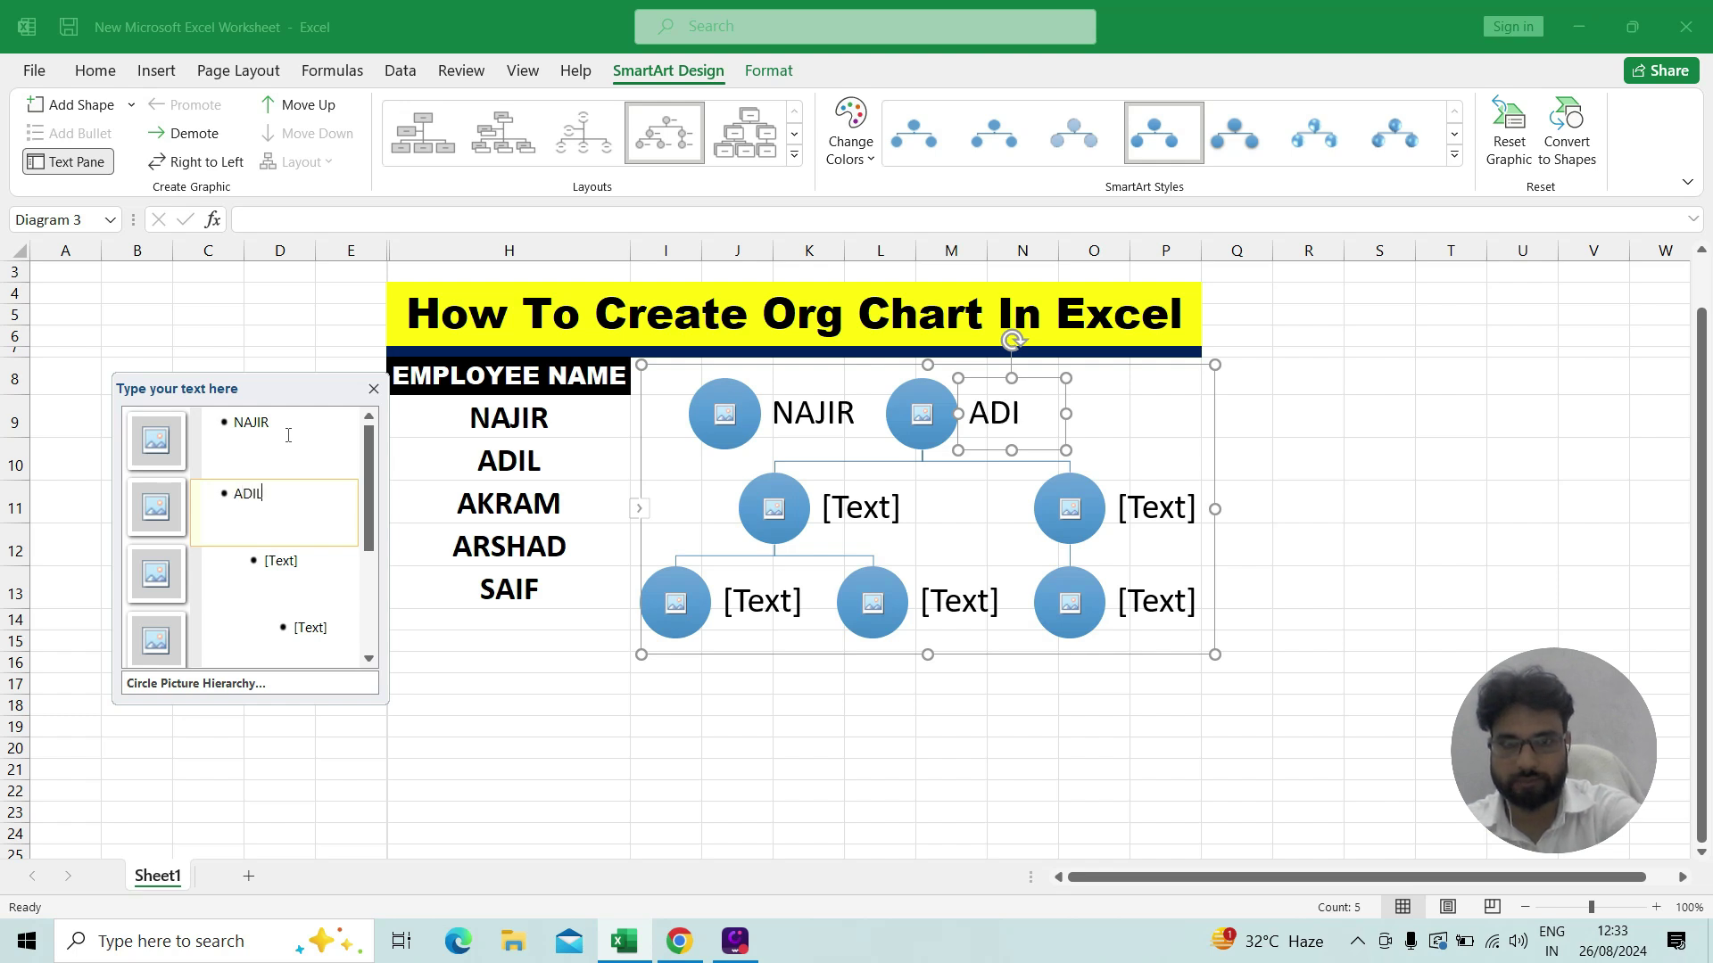
{"action": "key", "text": "Return"}
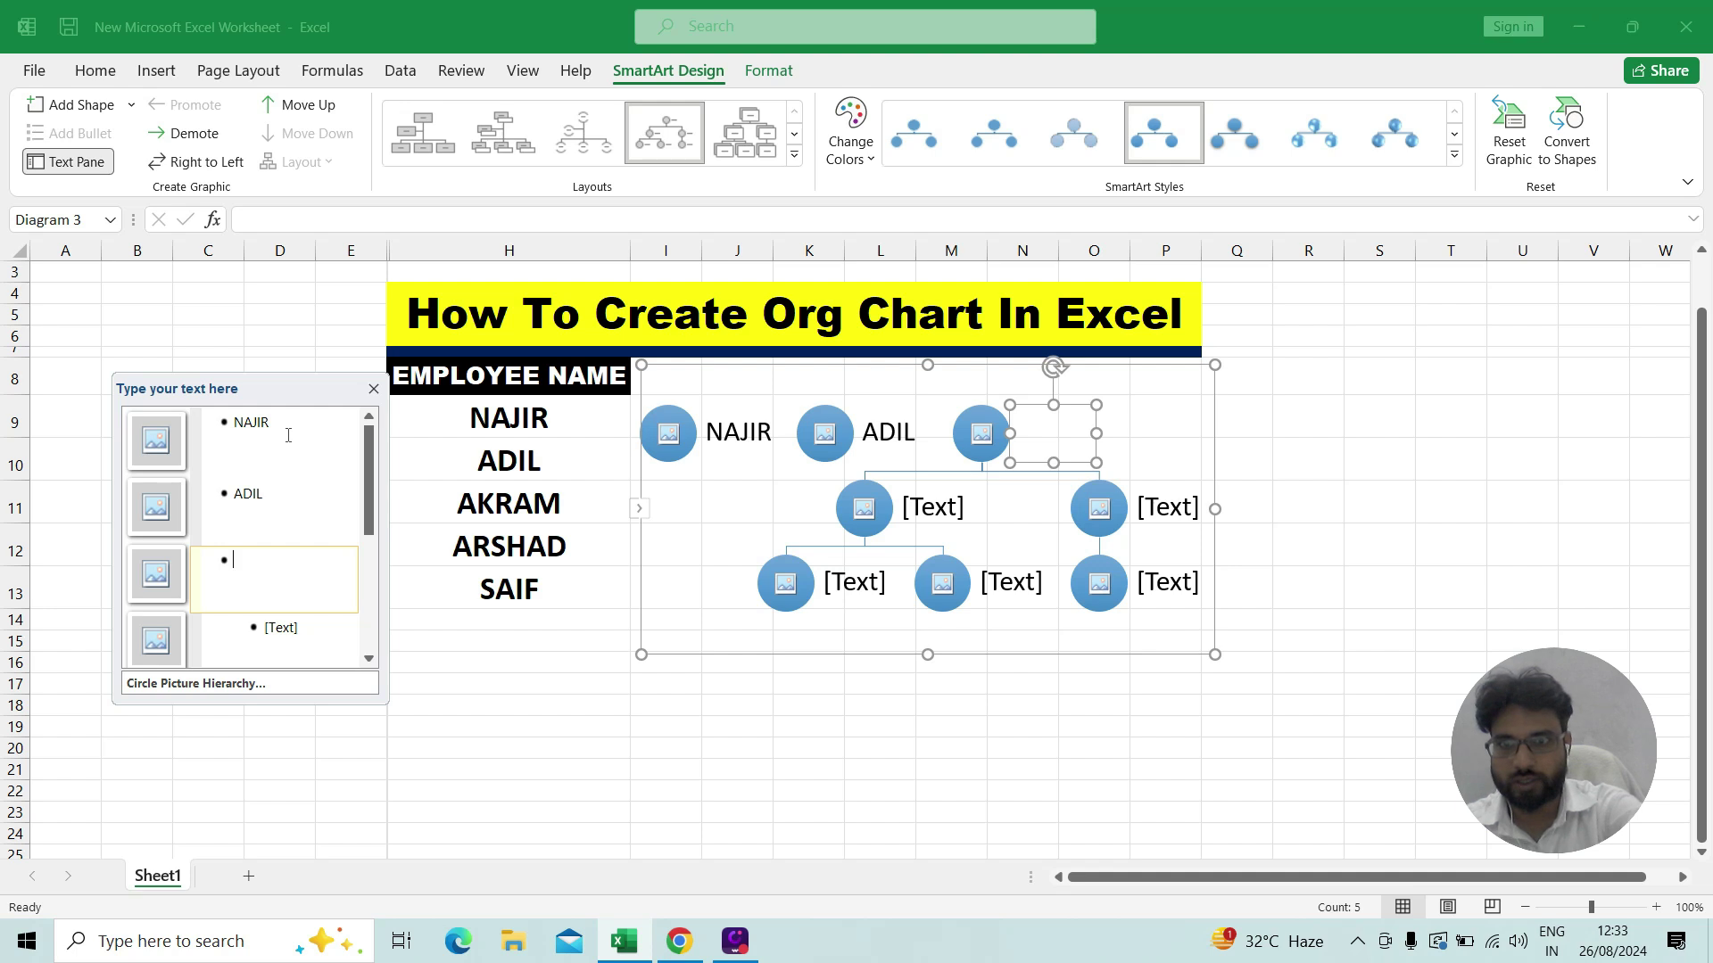
{"action": "type", "text": "AKRAM"}
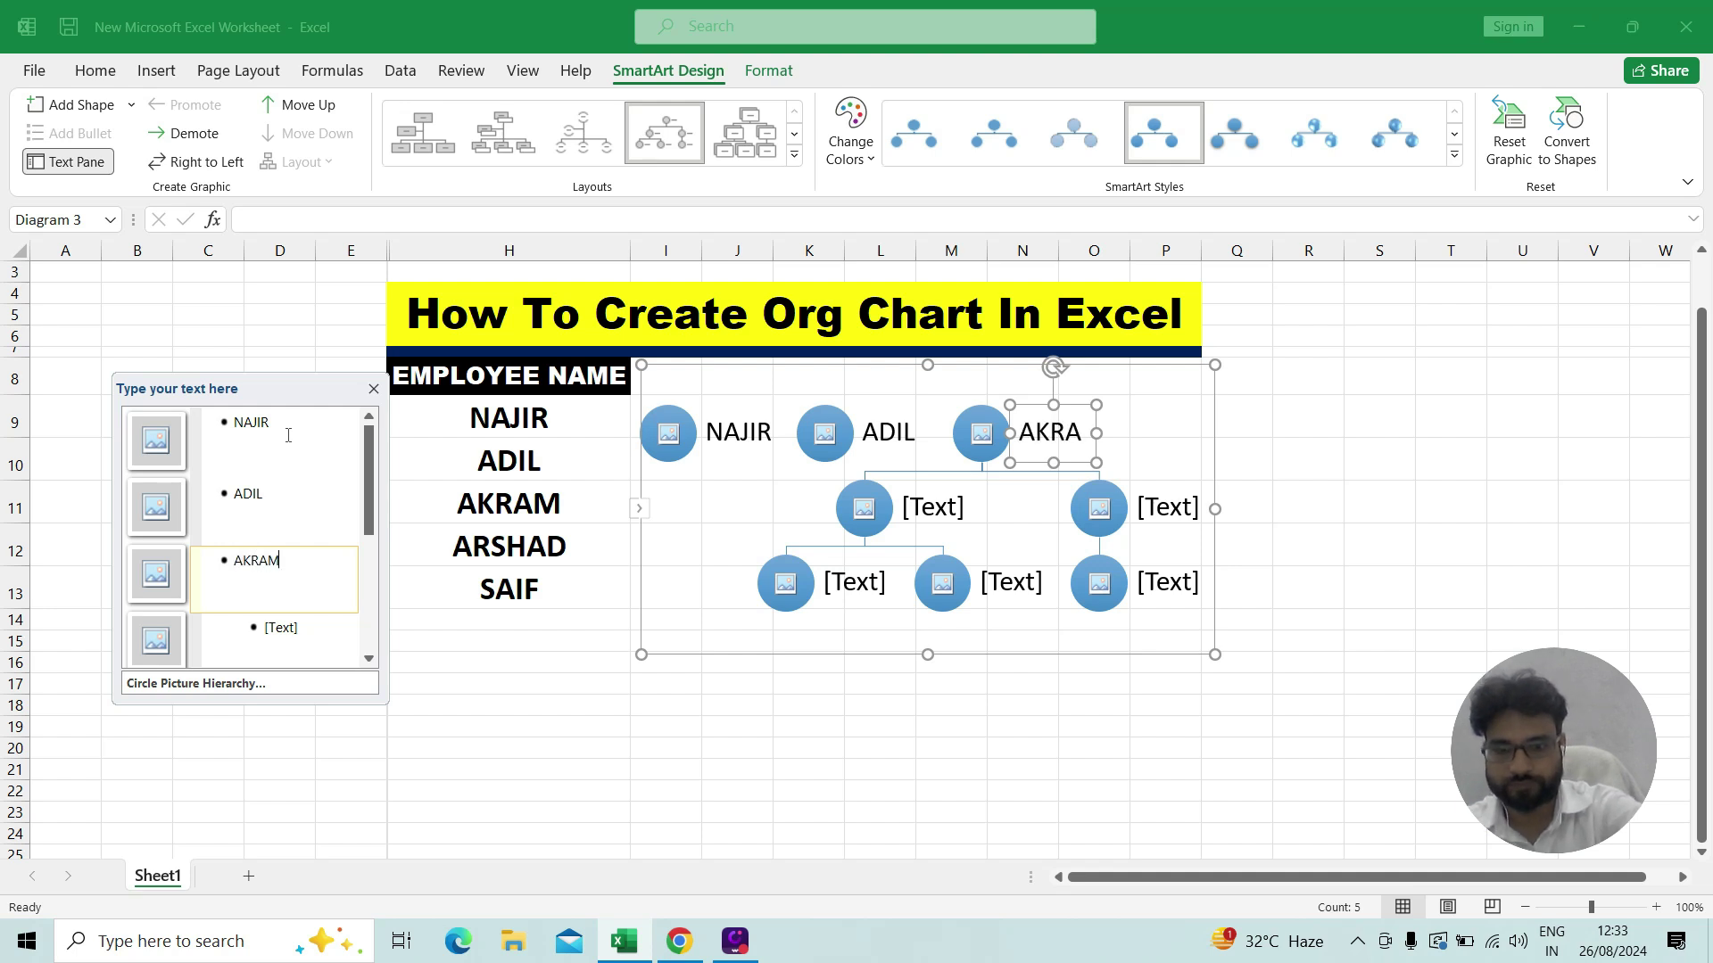
- Clear the typed names back to [Text] placeholders and open picture choices for the top circle
{"action": "key", "text": "Return"}
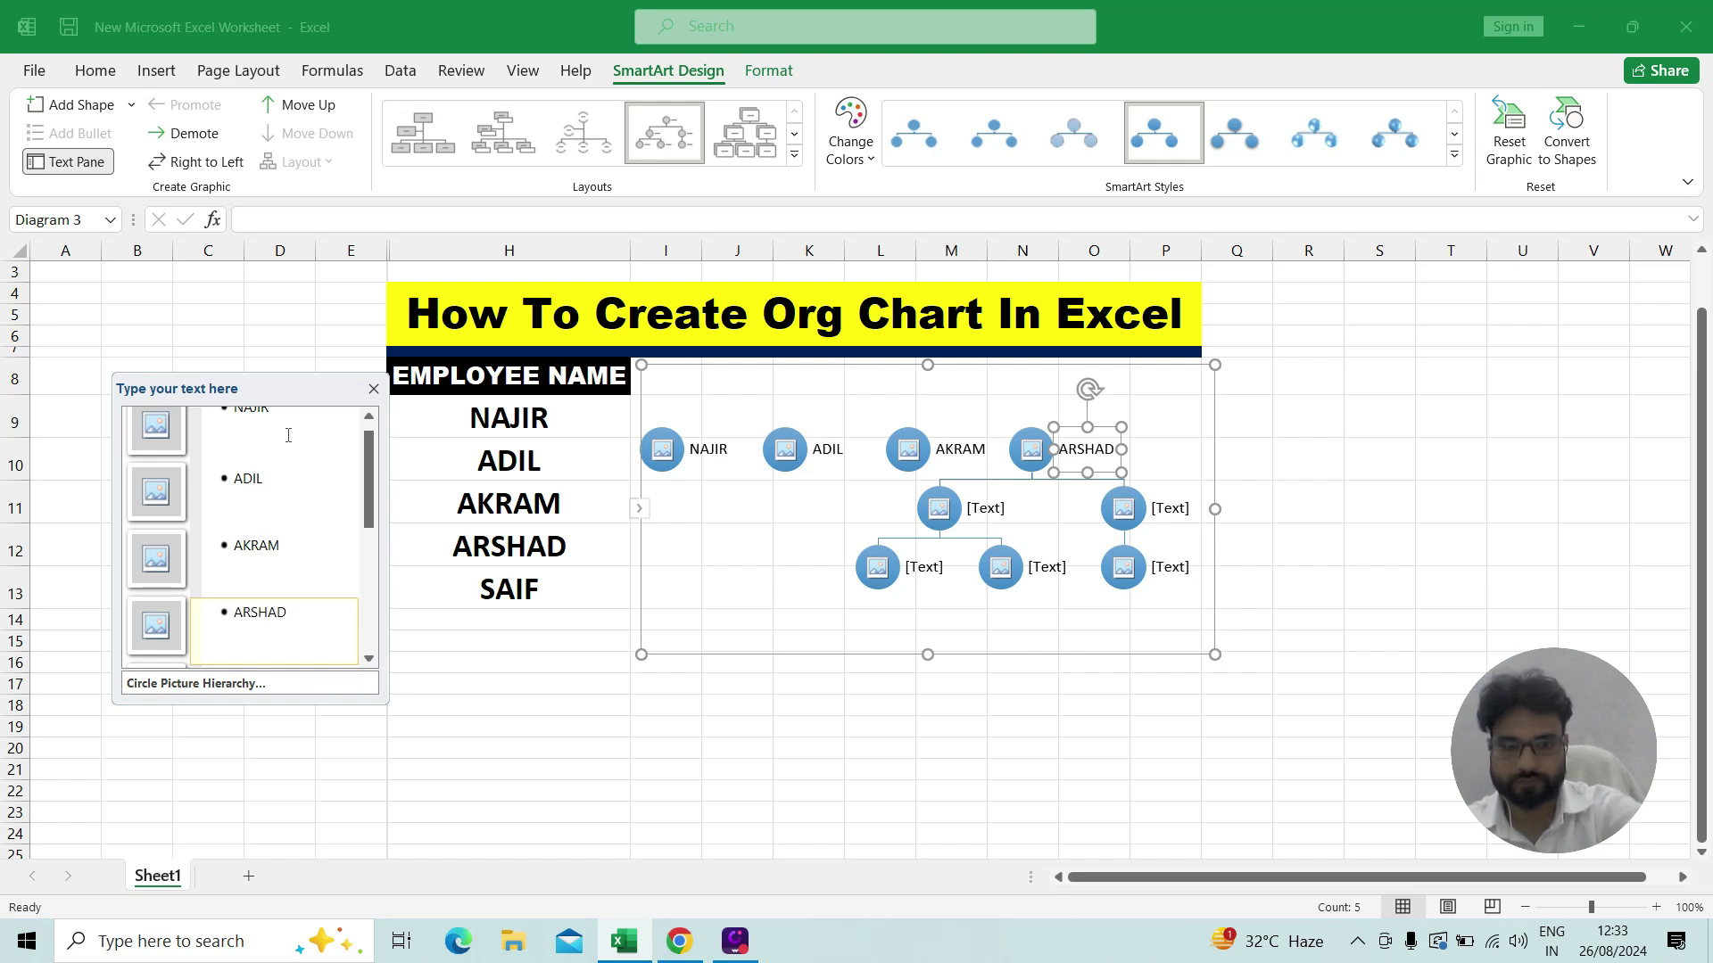
{"action": "key", "text": "Return"}
{"action": "type", "text": "SAIF"}
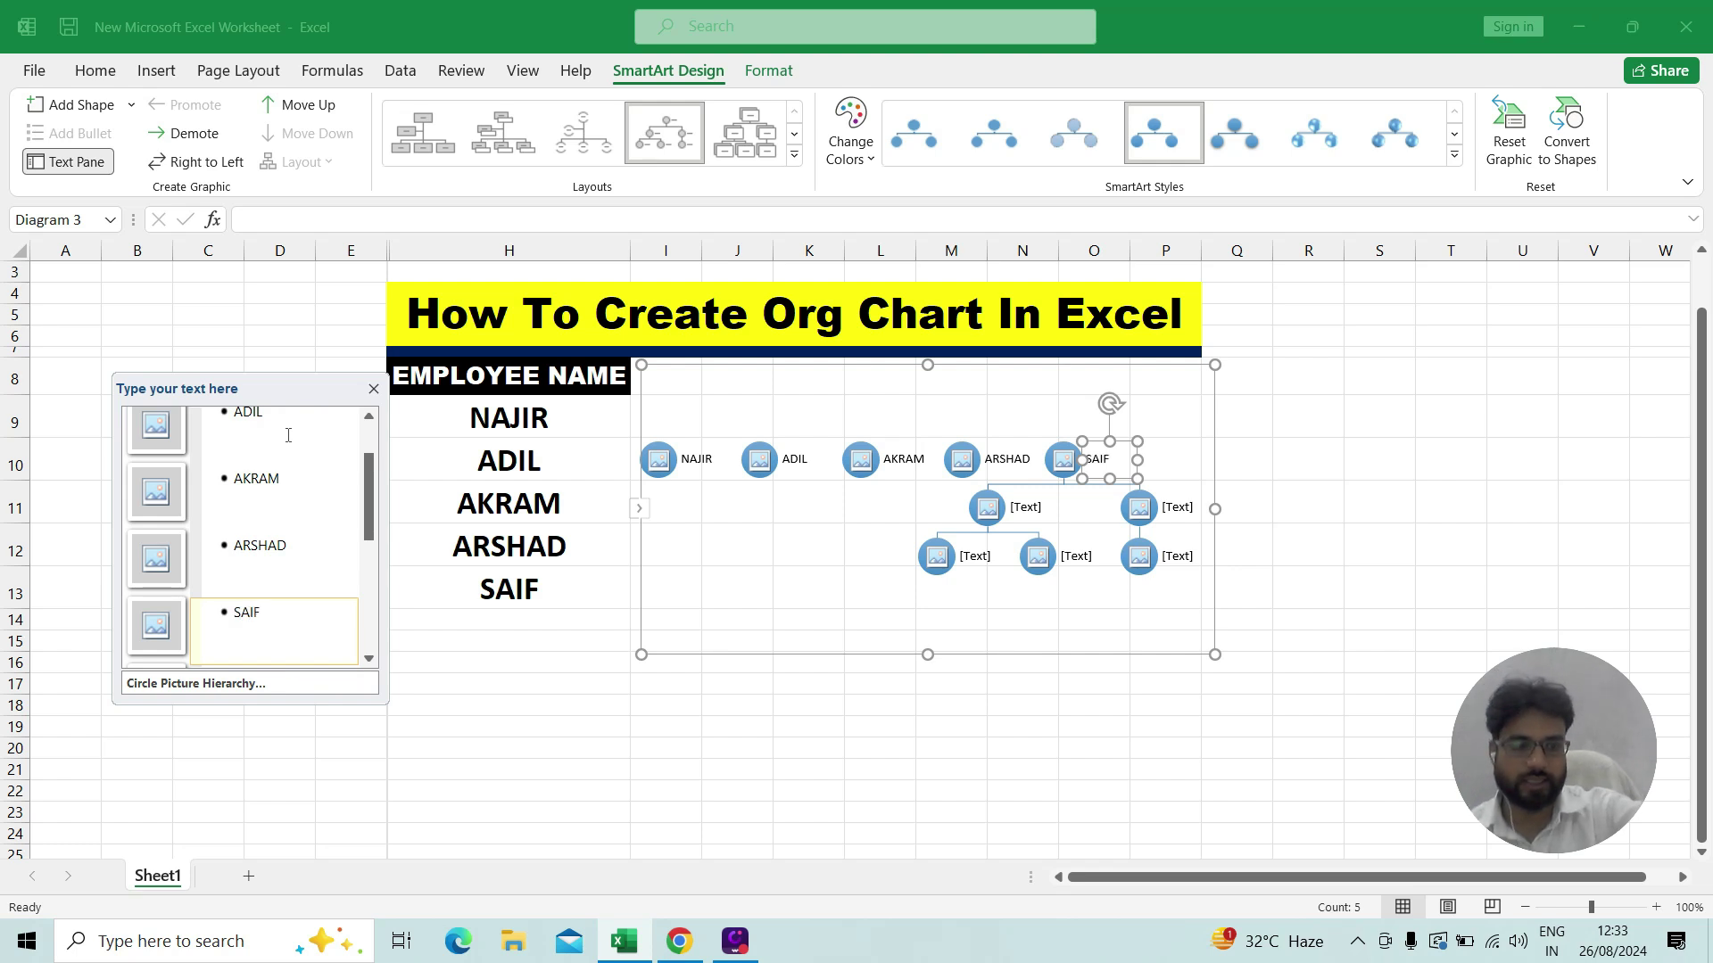
{"action": "key", "text": "Return"}
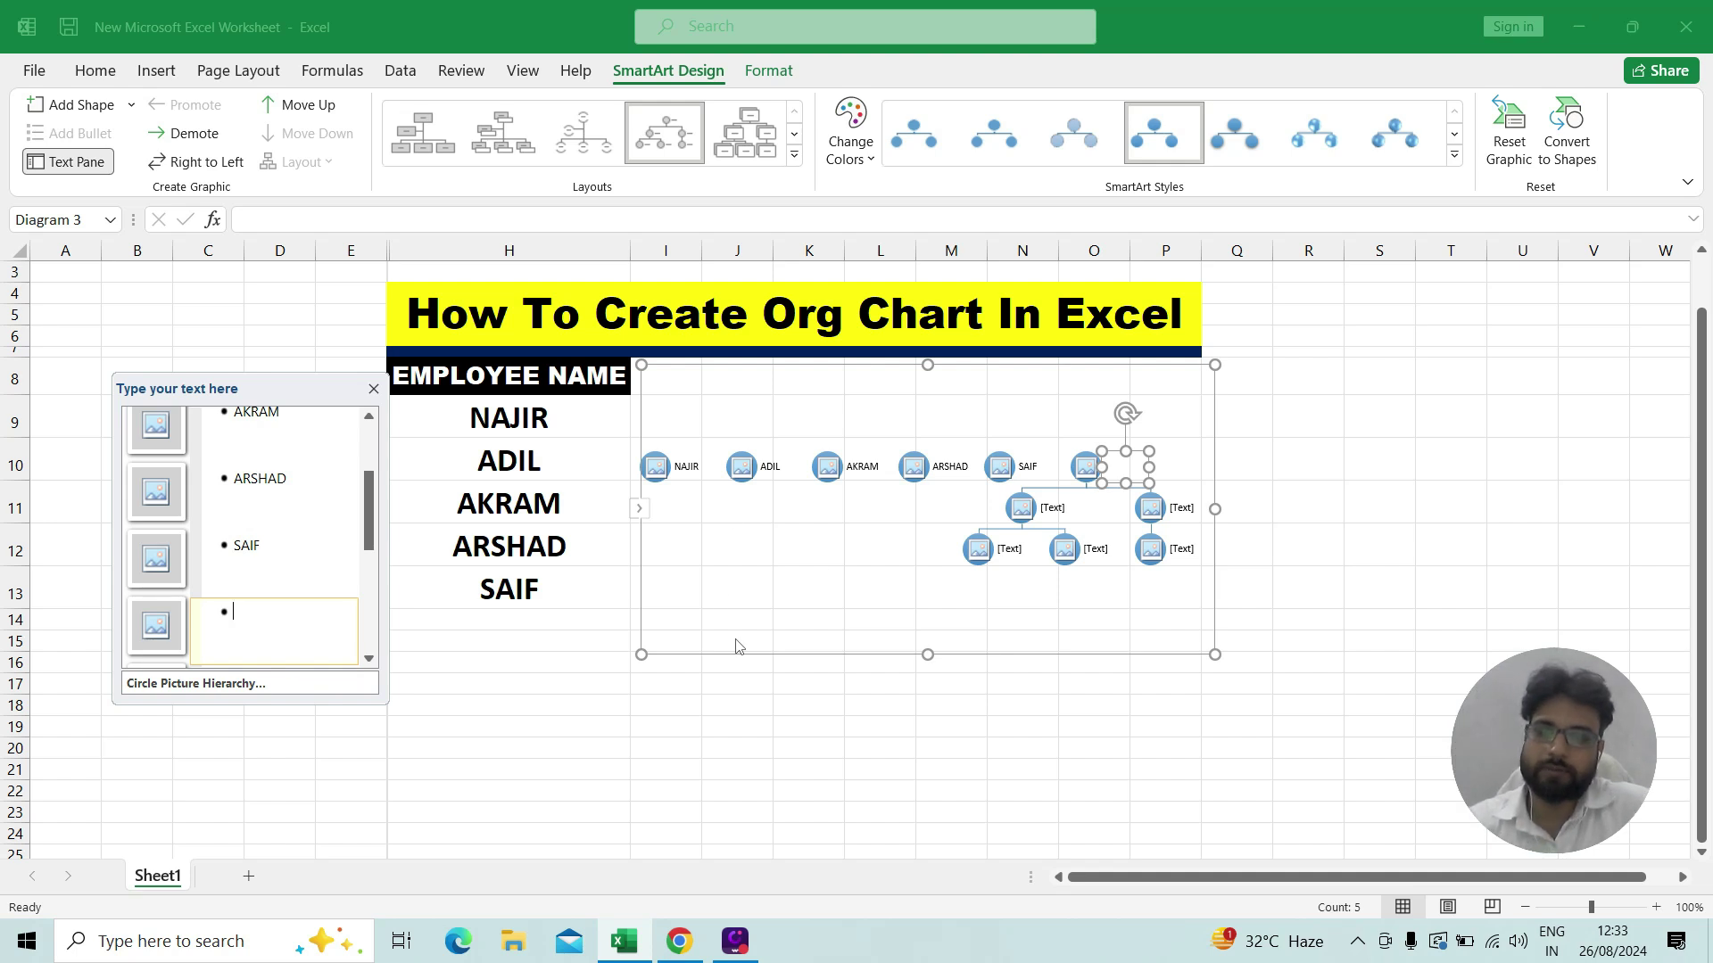
{"action": "key", "text": "BackSpace"}
{"action": "key", "text": "BackSpace"}
{"action": "key", "text": "BackSpace"}
{"action": "key", "text": "BackSpace"}
{"action": "key", "text": "BackSpace"}
{"action": "key", "text": "BackSpace"}
{"action": "key", "text": "BackSpace"}
{"action": "key", "text": "BackSpace"}
{"action": "key", "text": "BackSpace"}
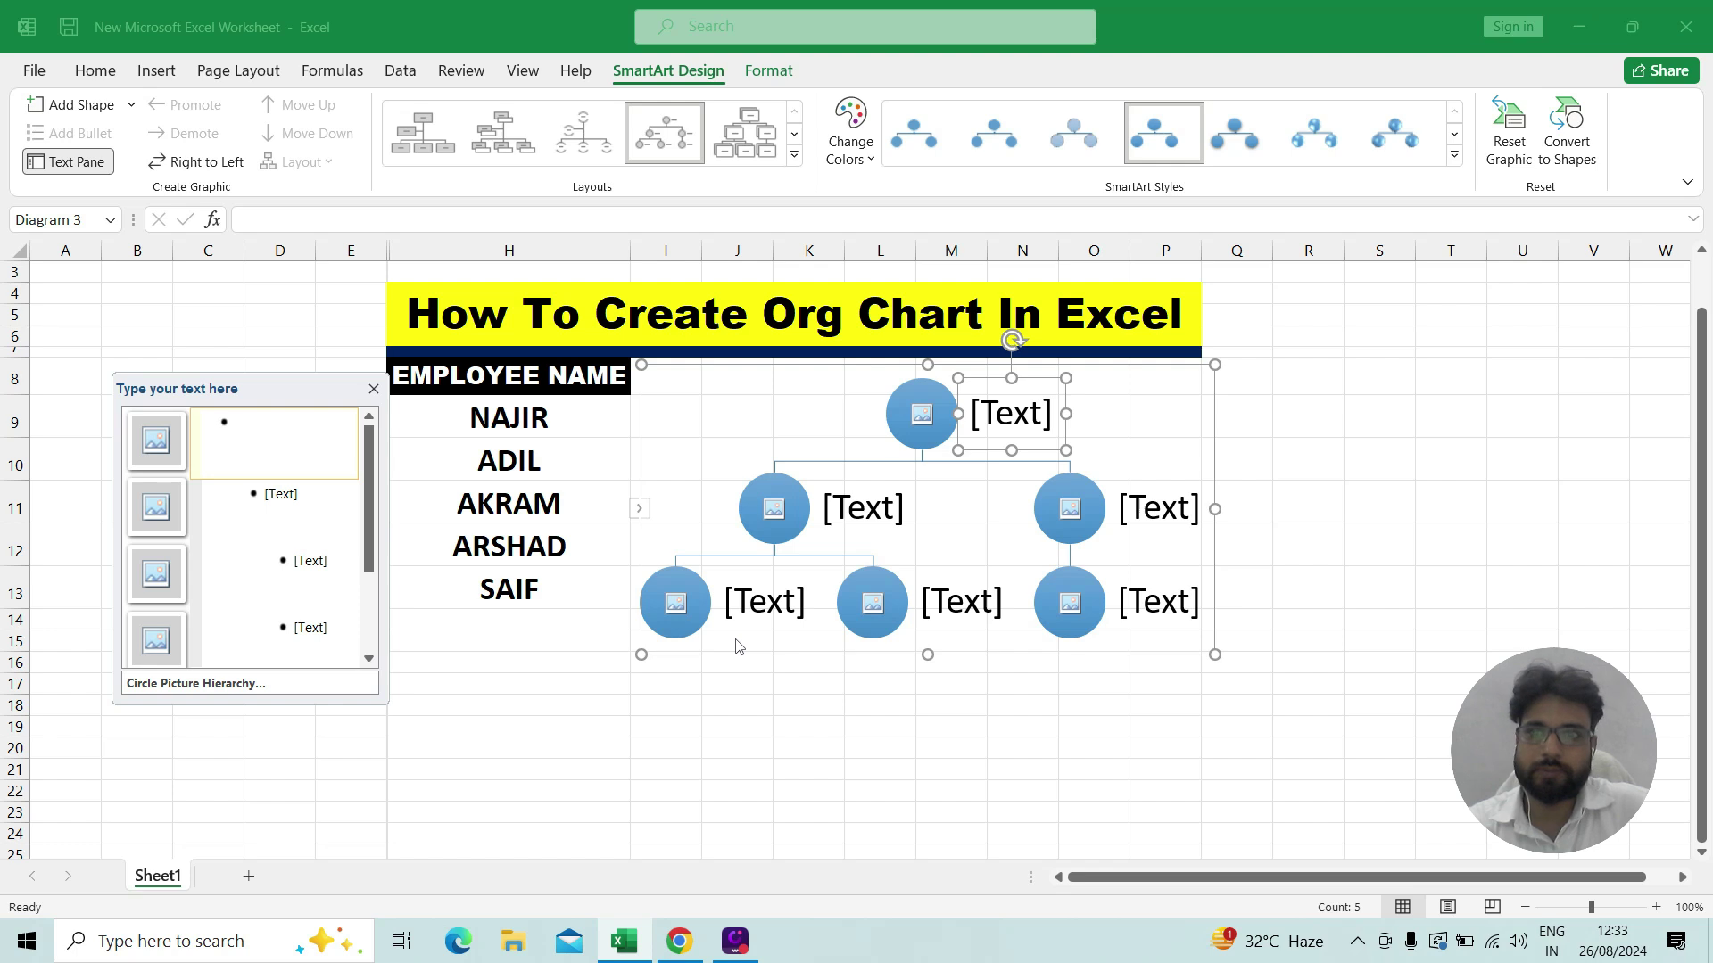
{"action": "left_click", "coordinate": [914, 418]}
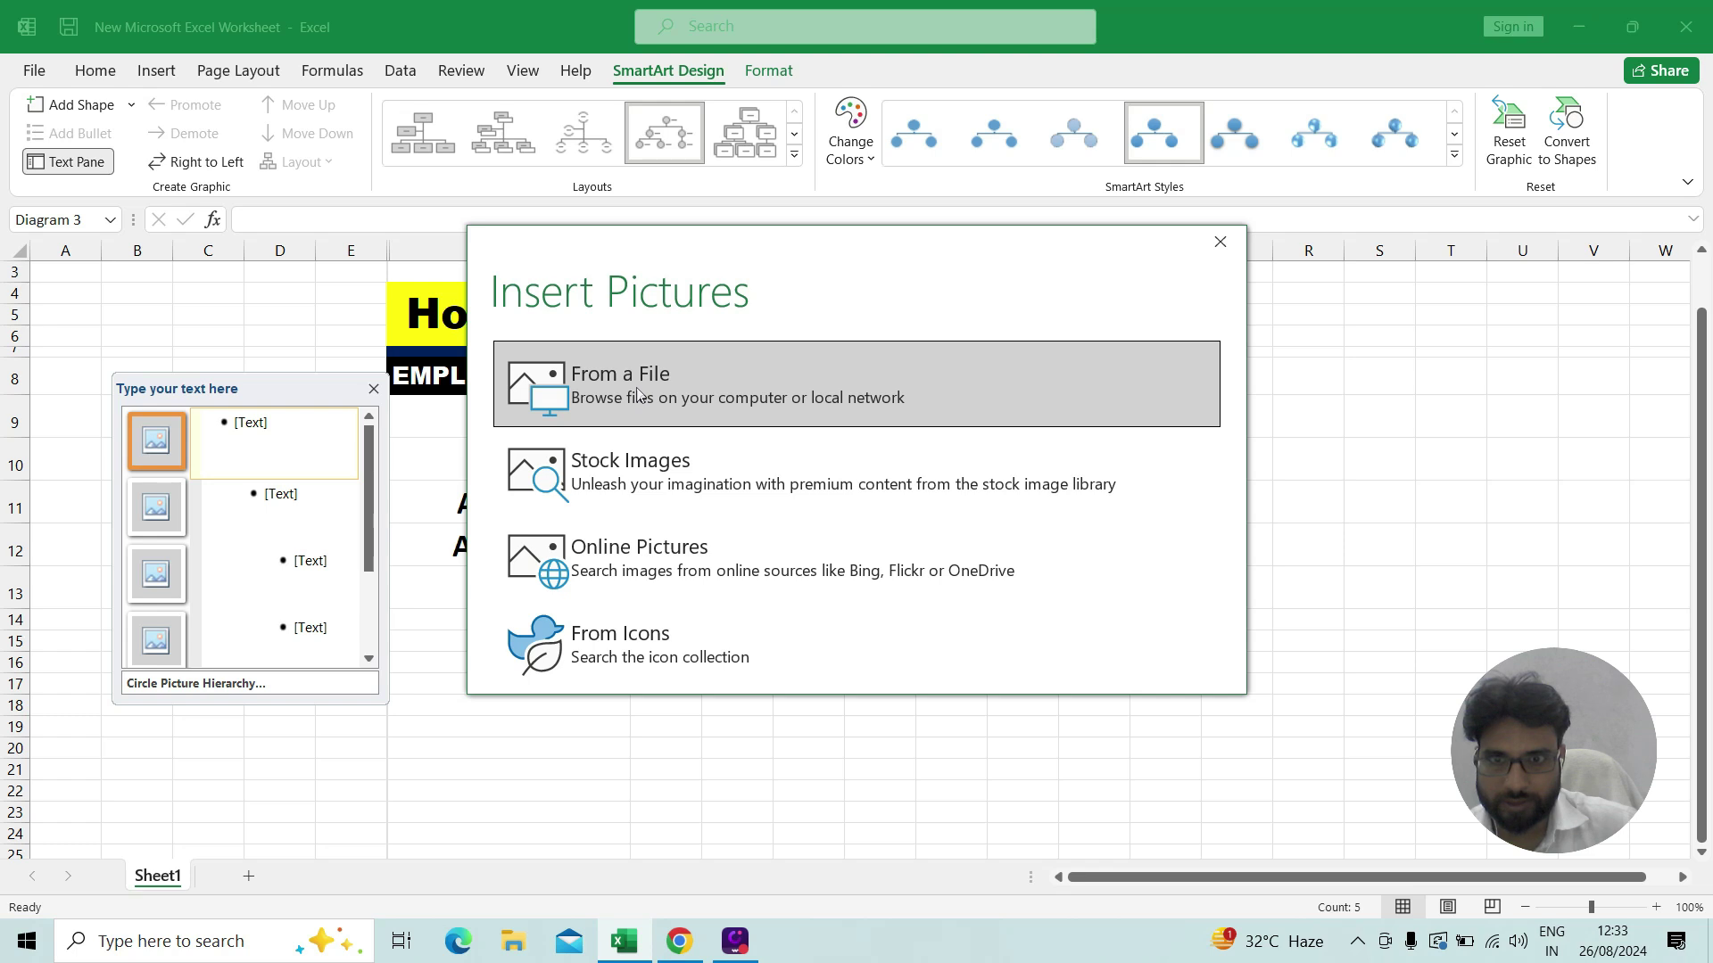
- Insert the Desktop photo of the man in a suit into the top circle
{"action": "left_click", "coordinate": [637, 394]}
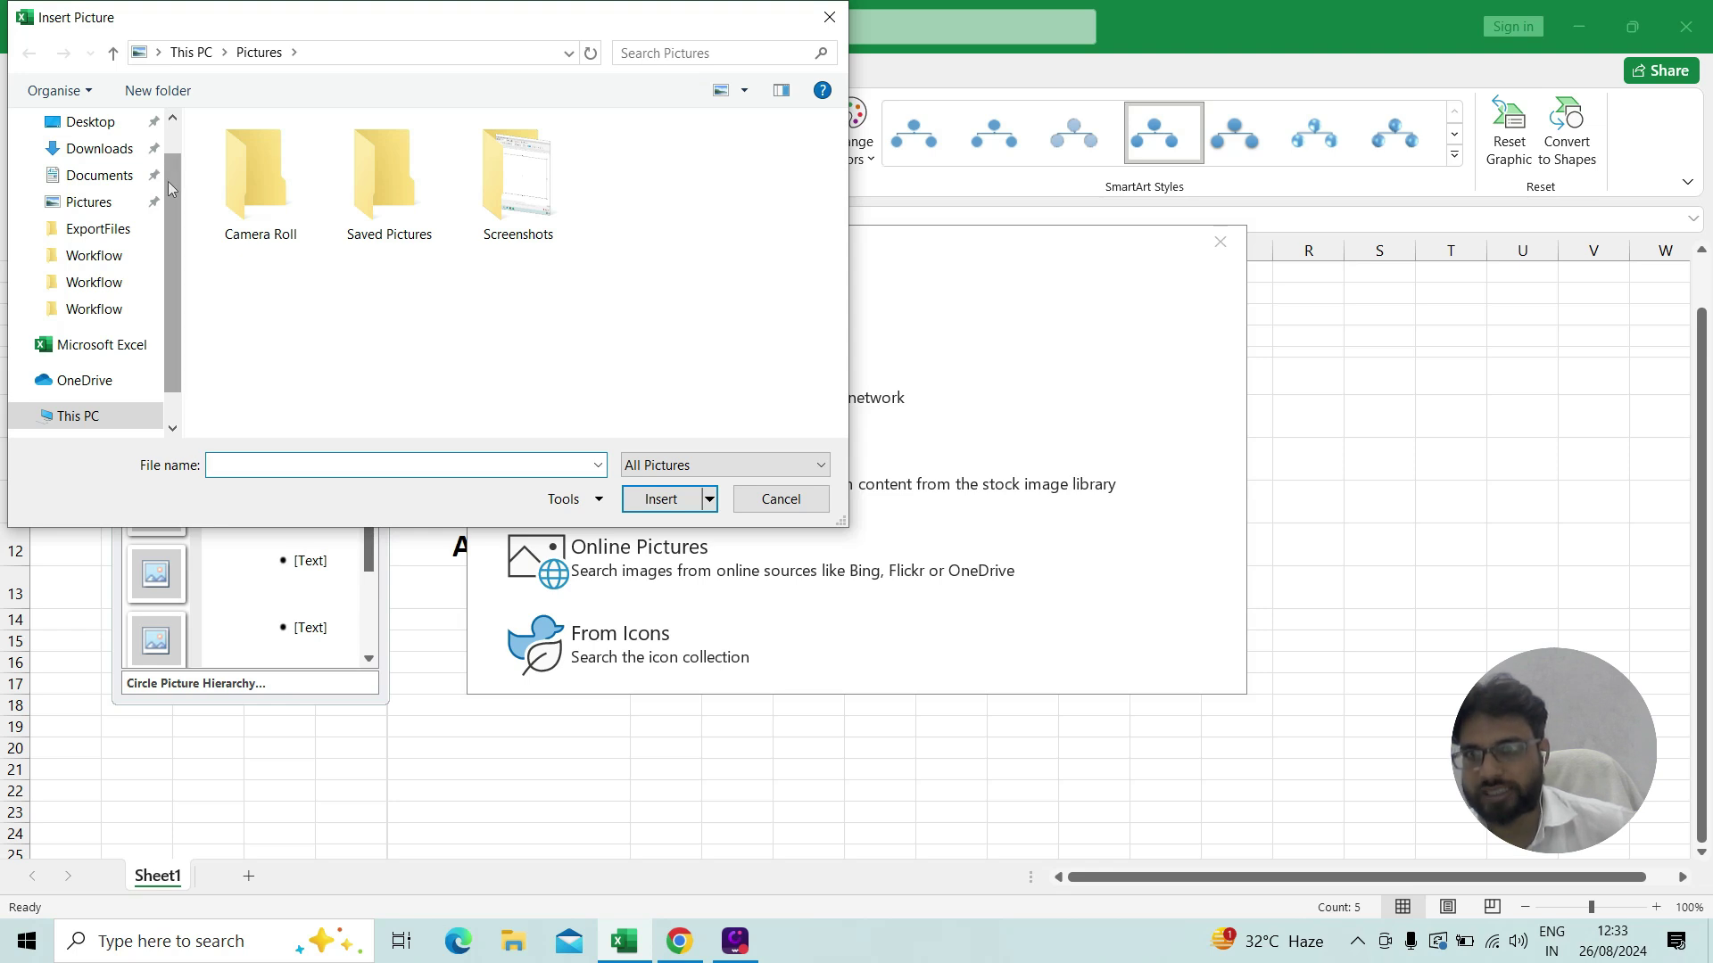
{"action": "scroll", "coordinate": [172, 188], "scroll_direction": "up", "scroll_amount": 2}
{"action": "left_click", "coordinate": [102, 169]}
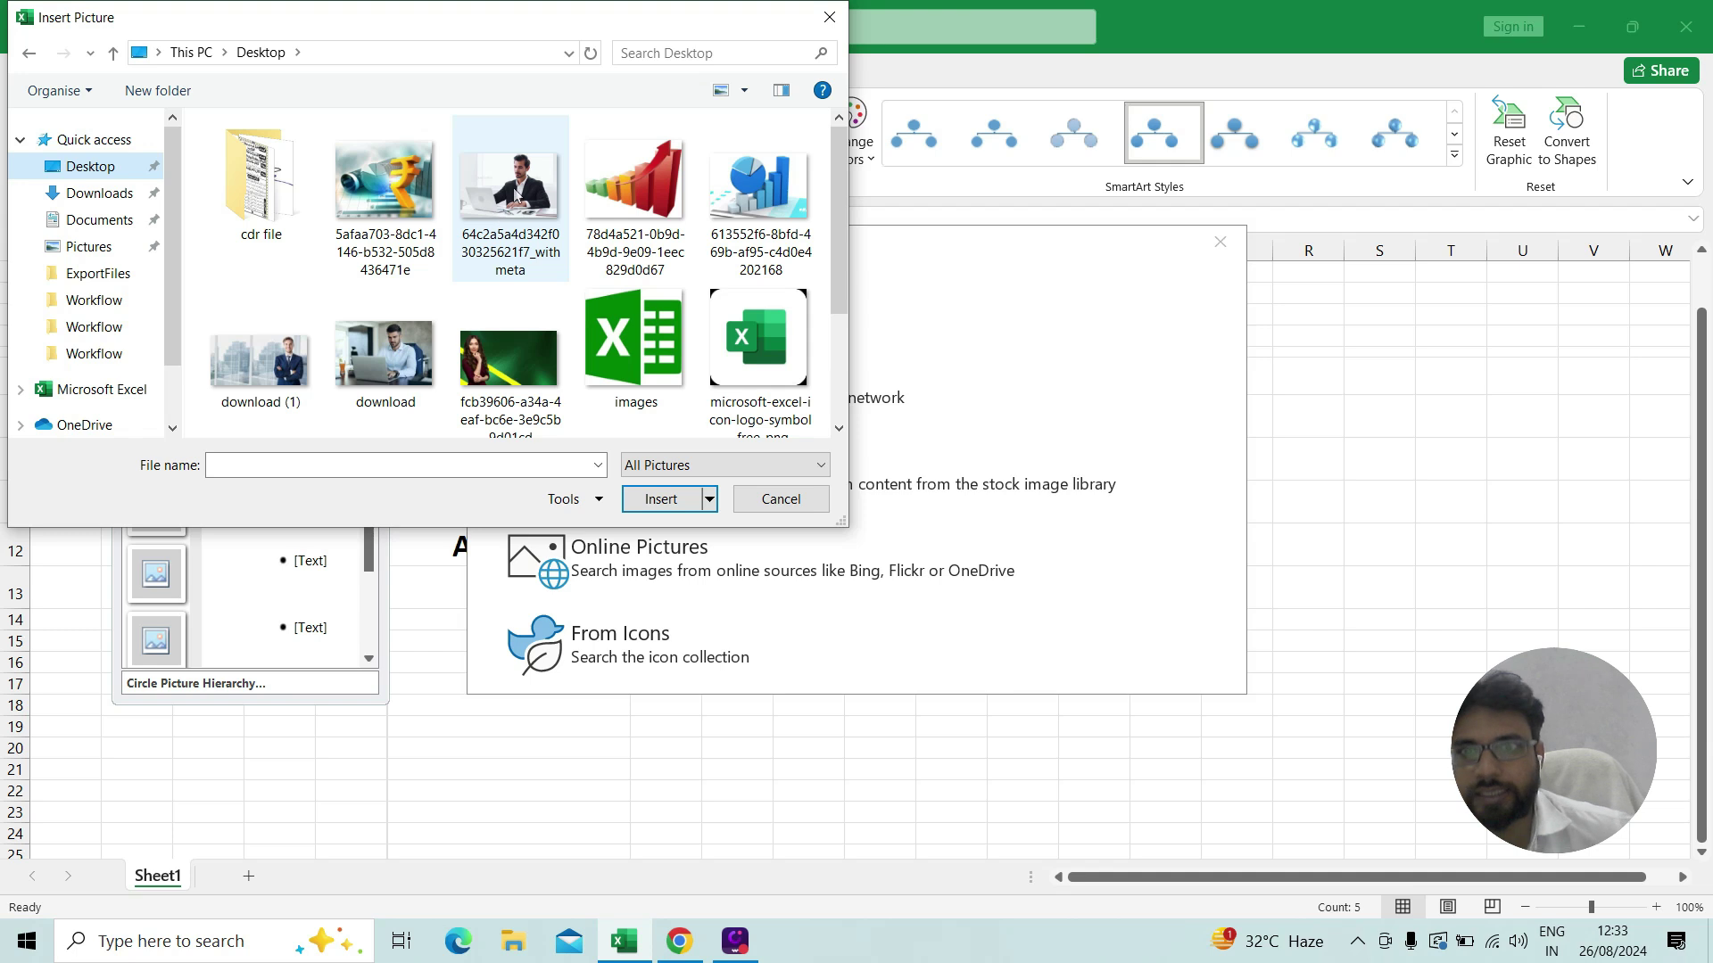
{"action": "left_click", "coordinate": [515, 195]}
{"action": "left_click", "coordinate": [660, 499]}
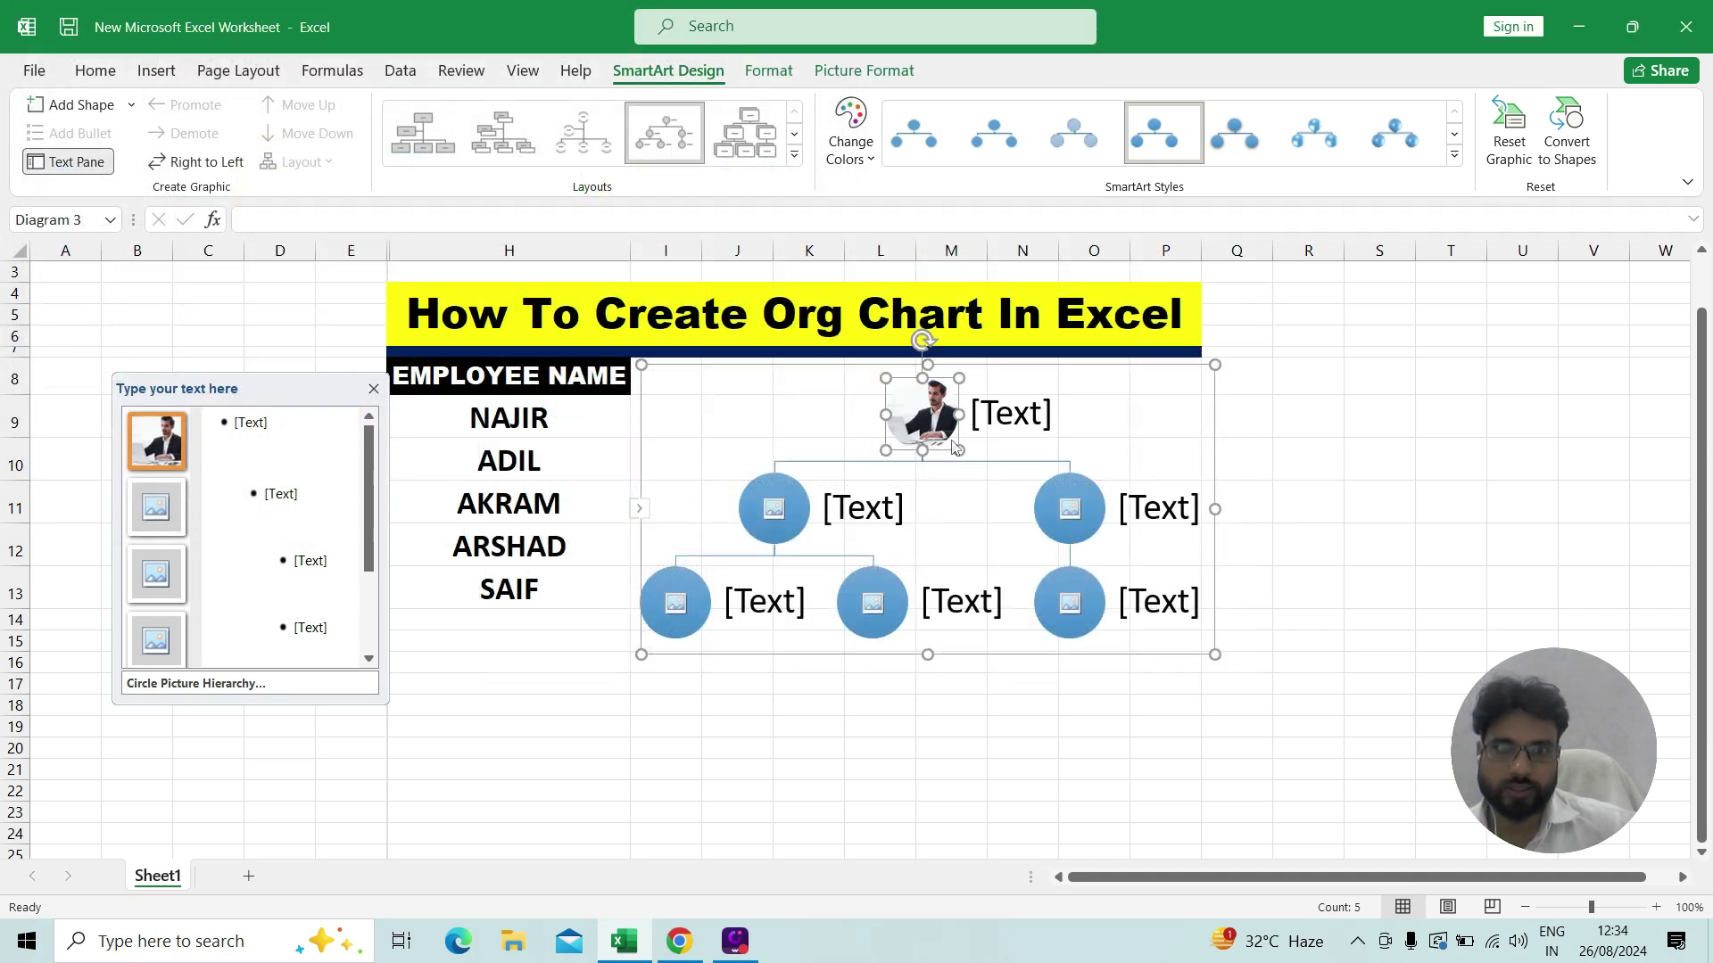
{"action": "left_click", "coordinate": [999, 476]}
- Label the top circle NAJIR
{"action": "left_click", "coordinate": [1006, 414]}
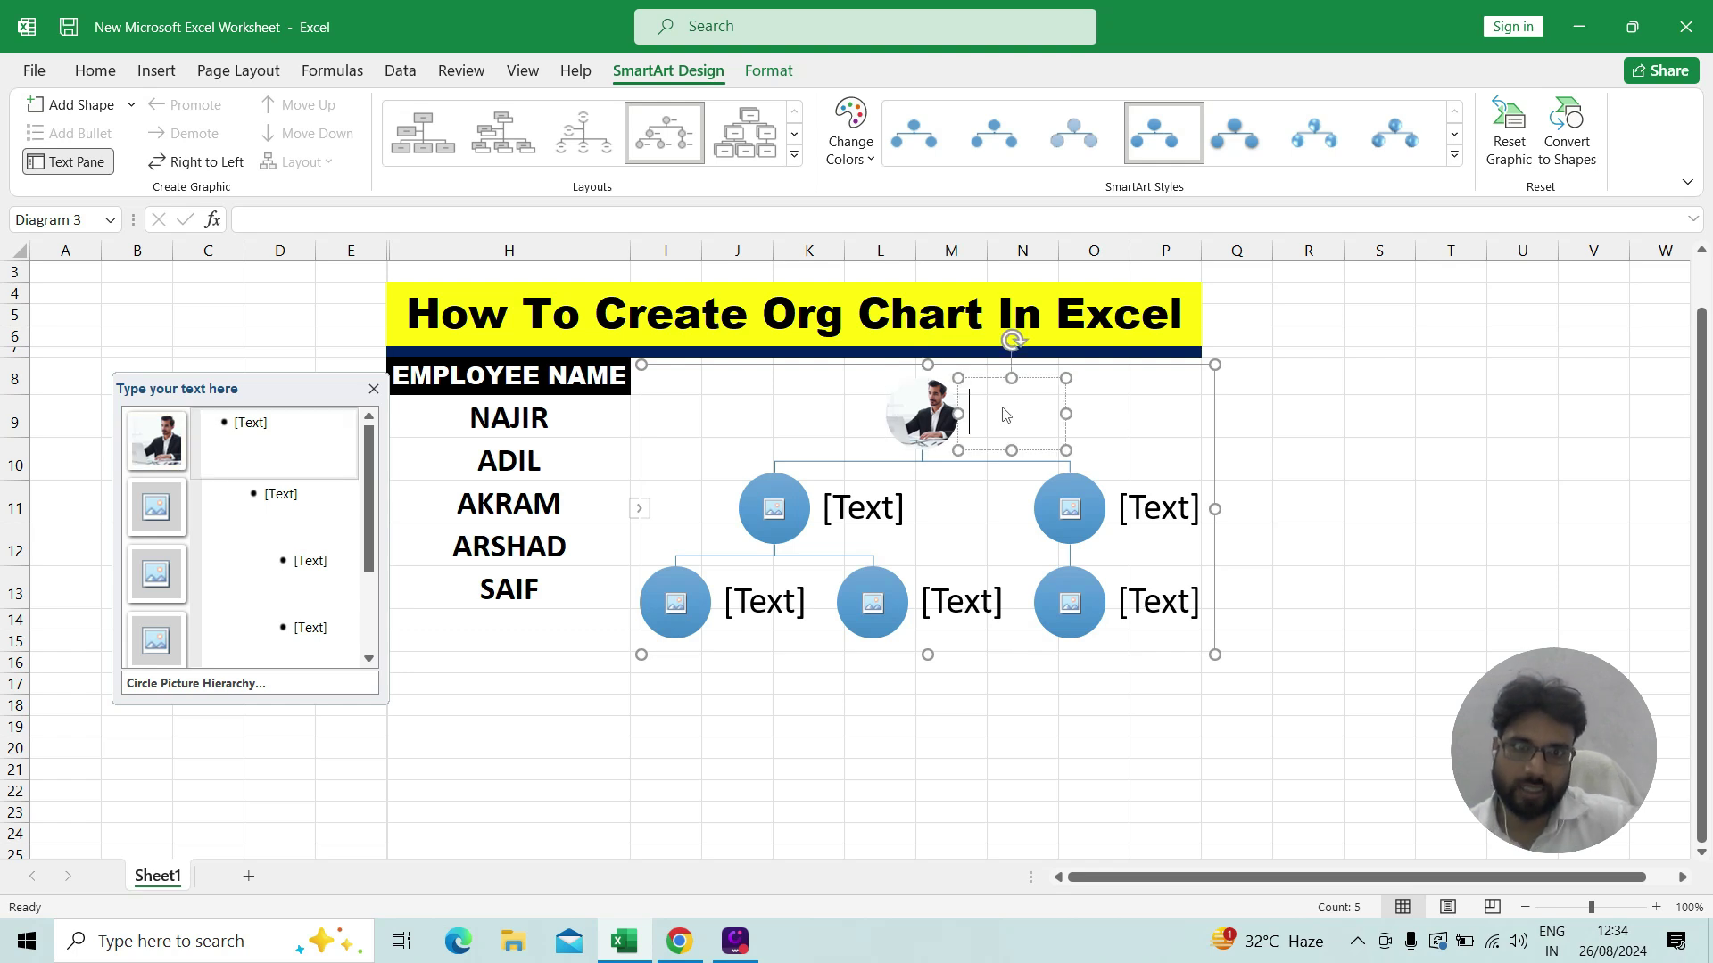
{"action": "type", "text": "NA"}
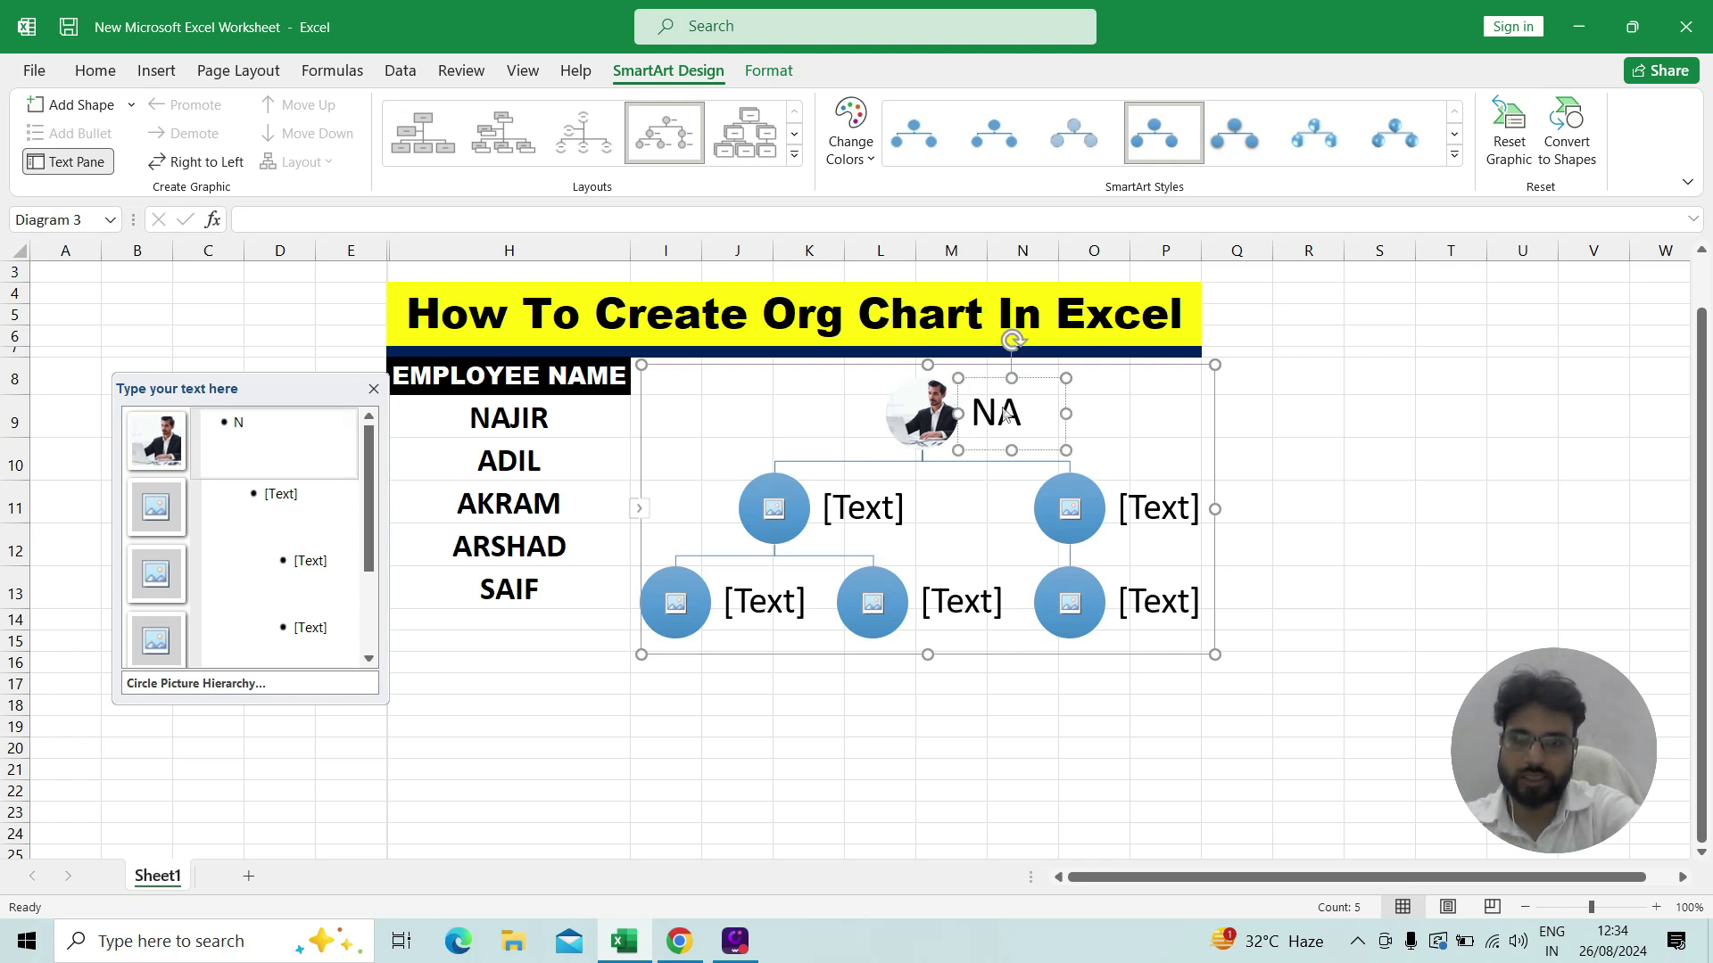
{"action": "type", "text": "JIR"}
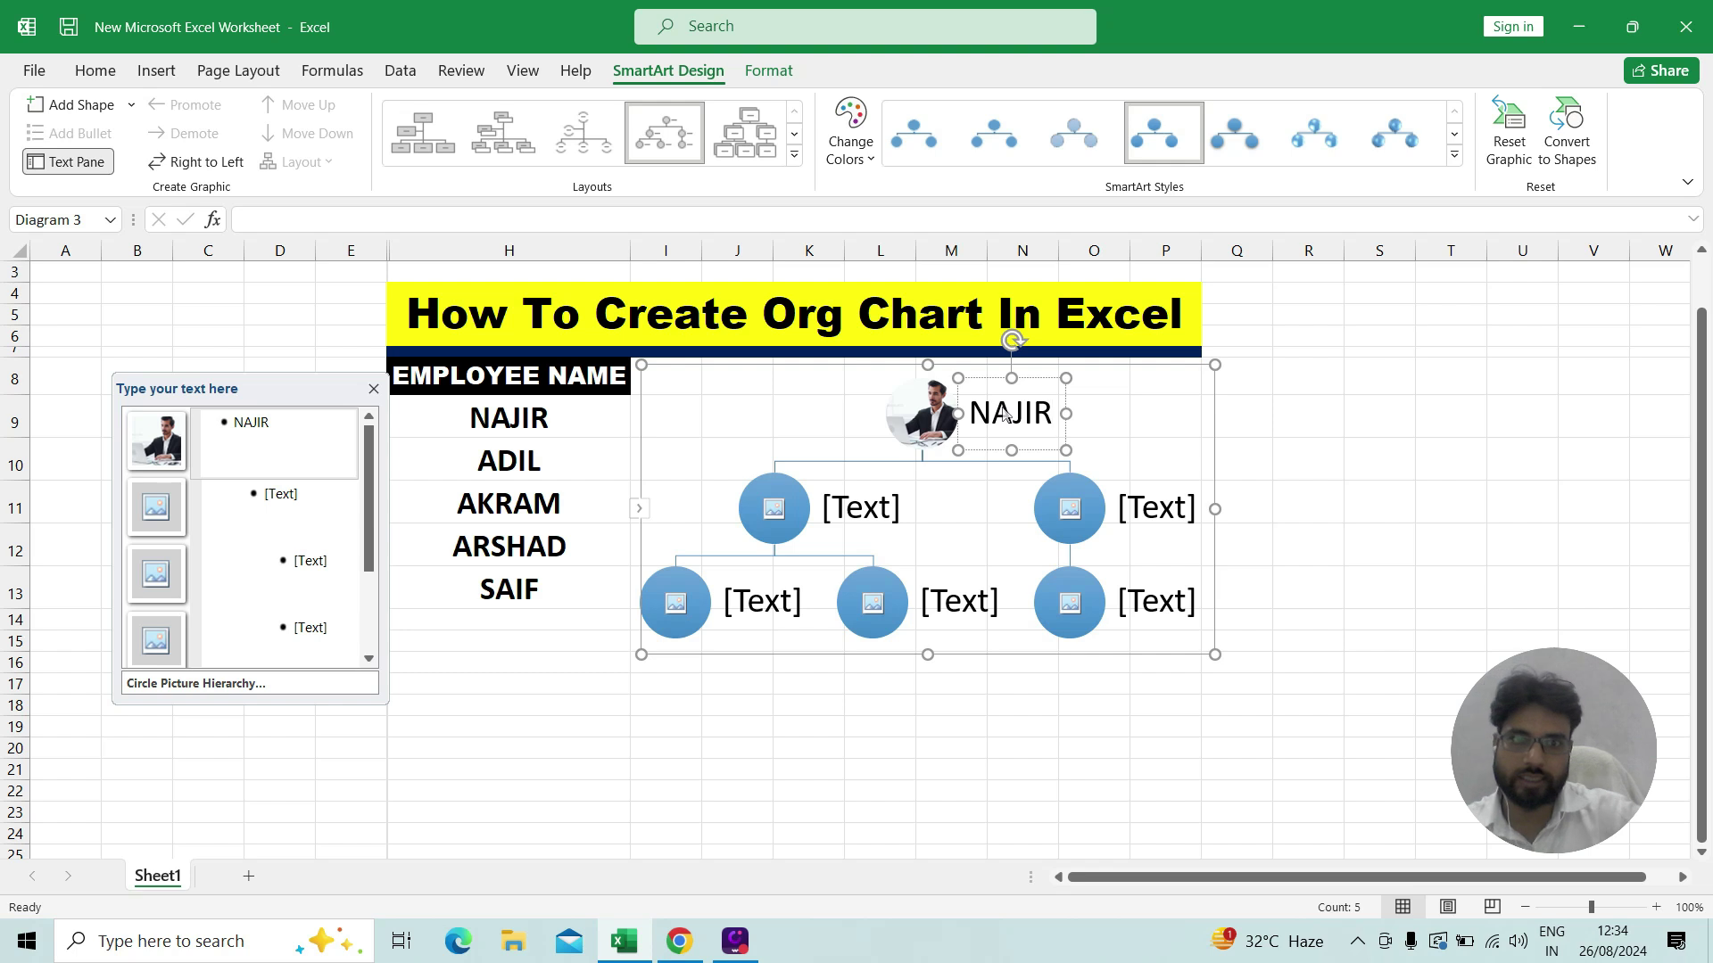
{"action": "left_click", "coordinate": [1480, 515]}
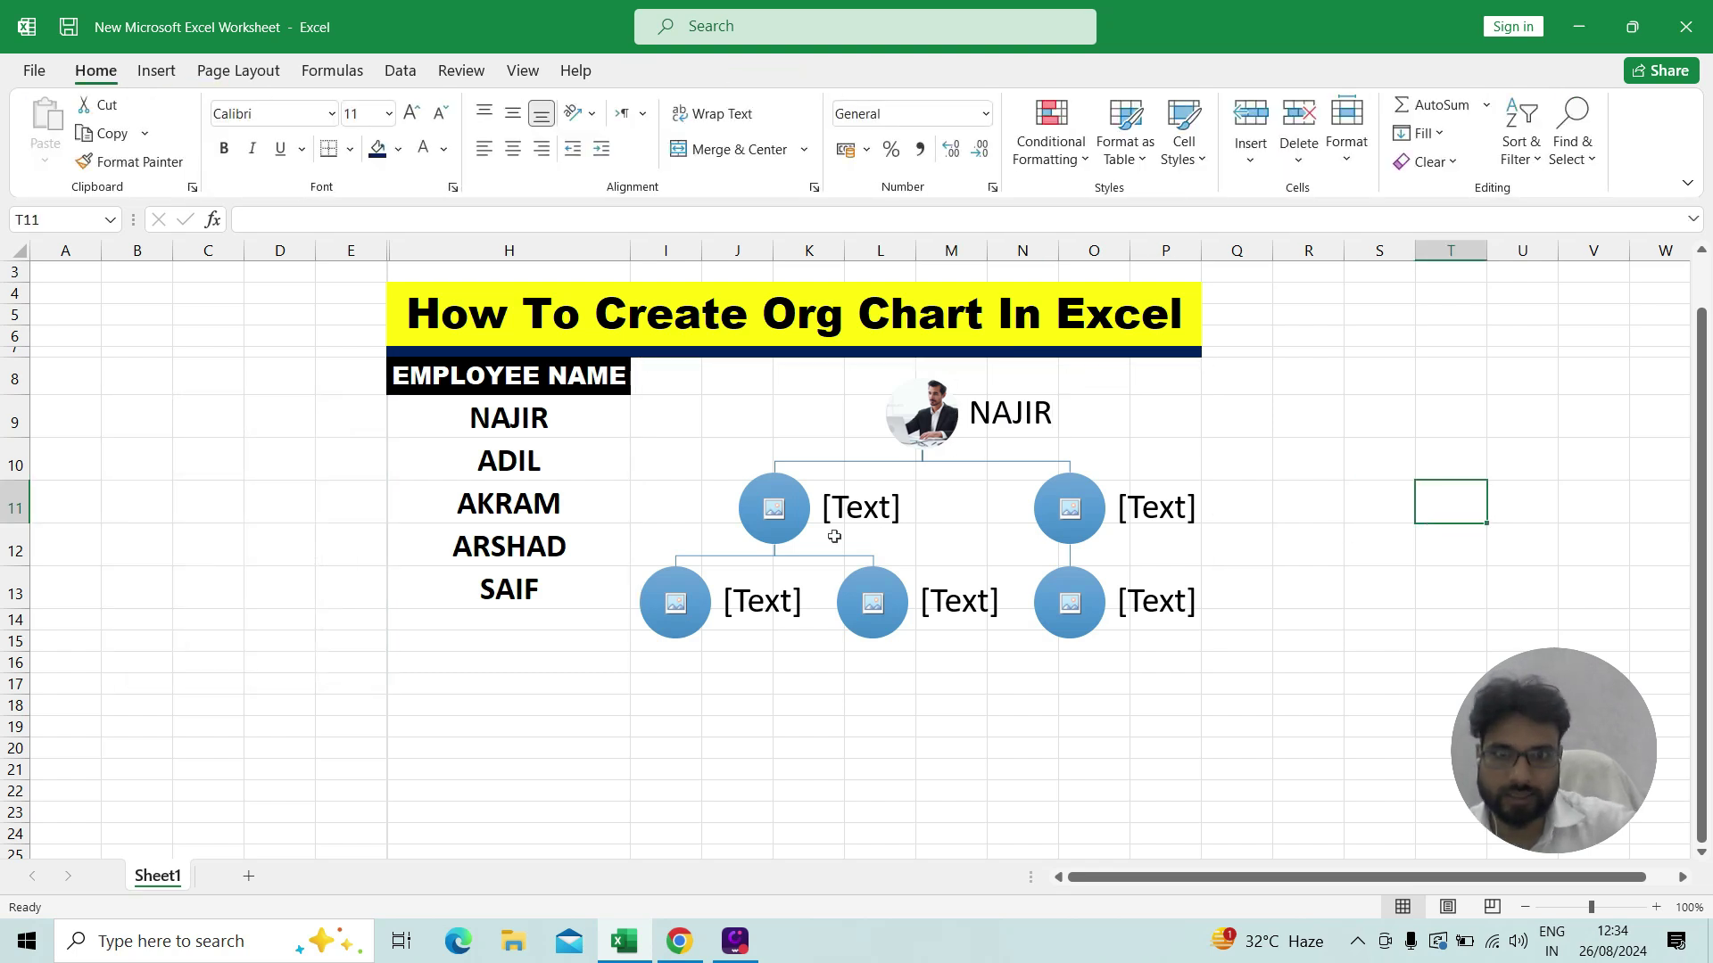
- Insert the 'download' photo of a man at a laptop into the left second-level circle and label it ADIL
{"action": "left_click", "coordinate": [757, 530]}
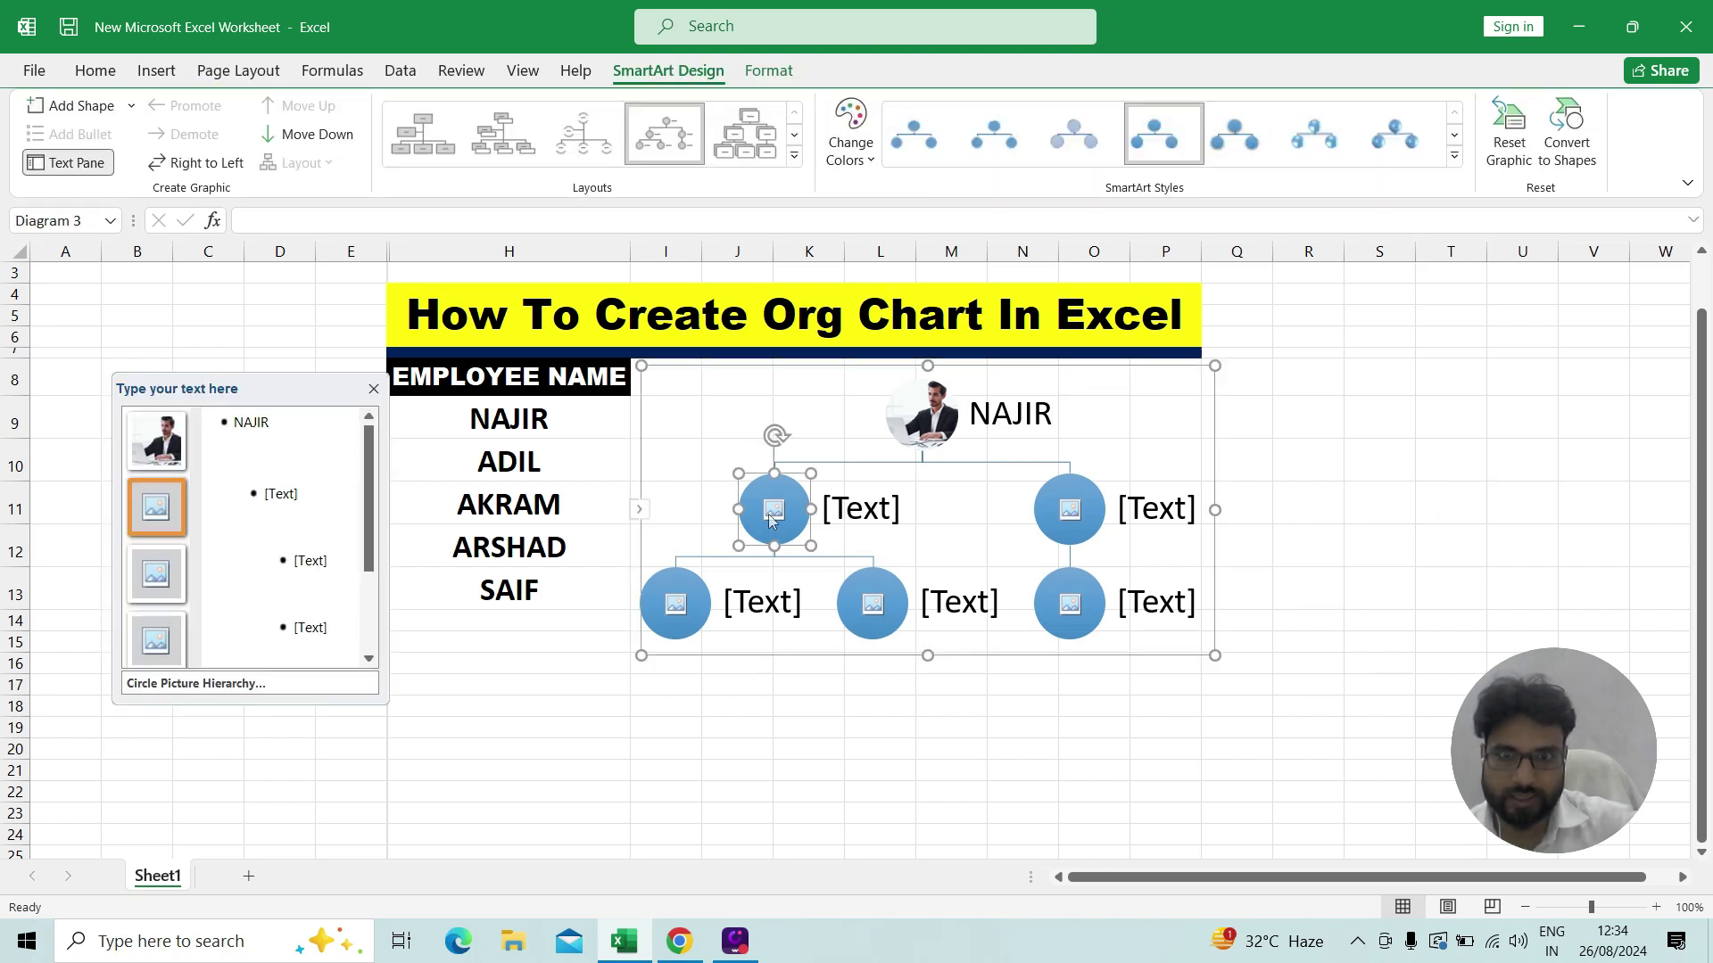
{"action": "left_click", "coordinate": [772, 513]}
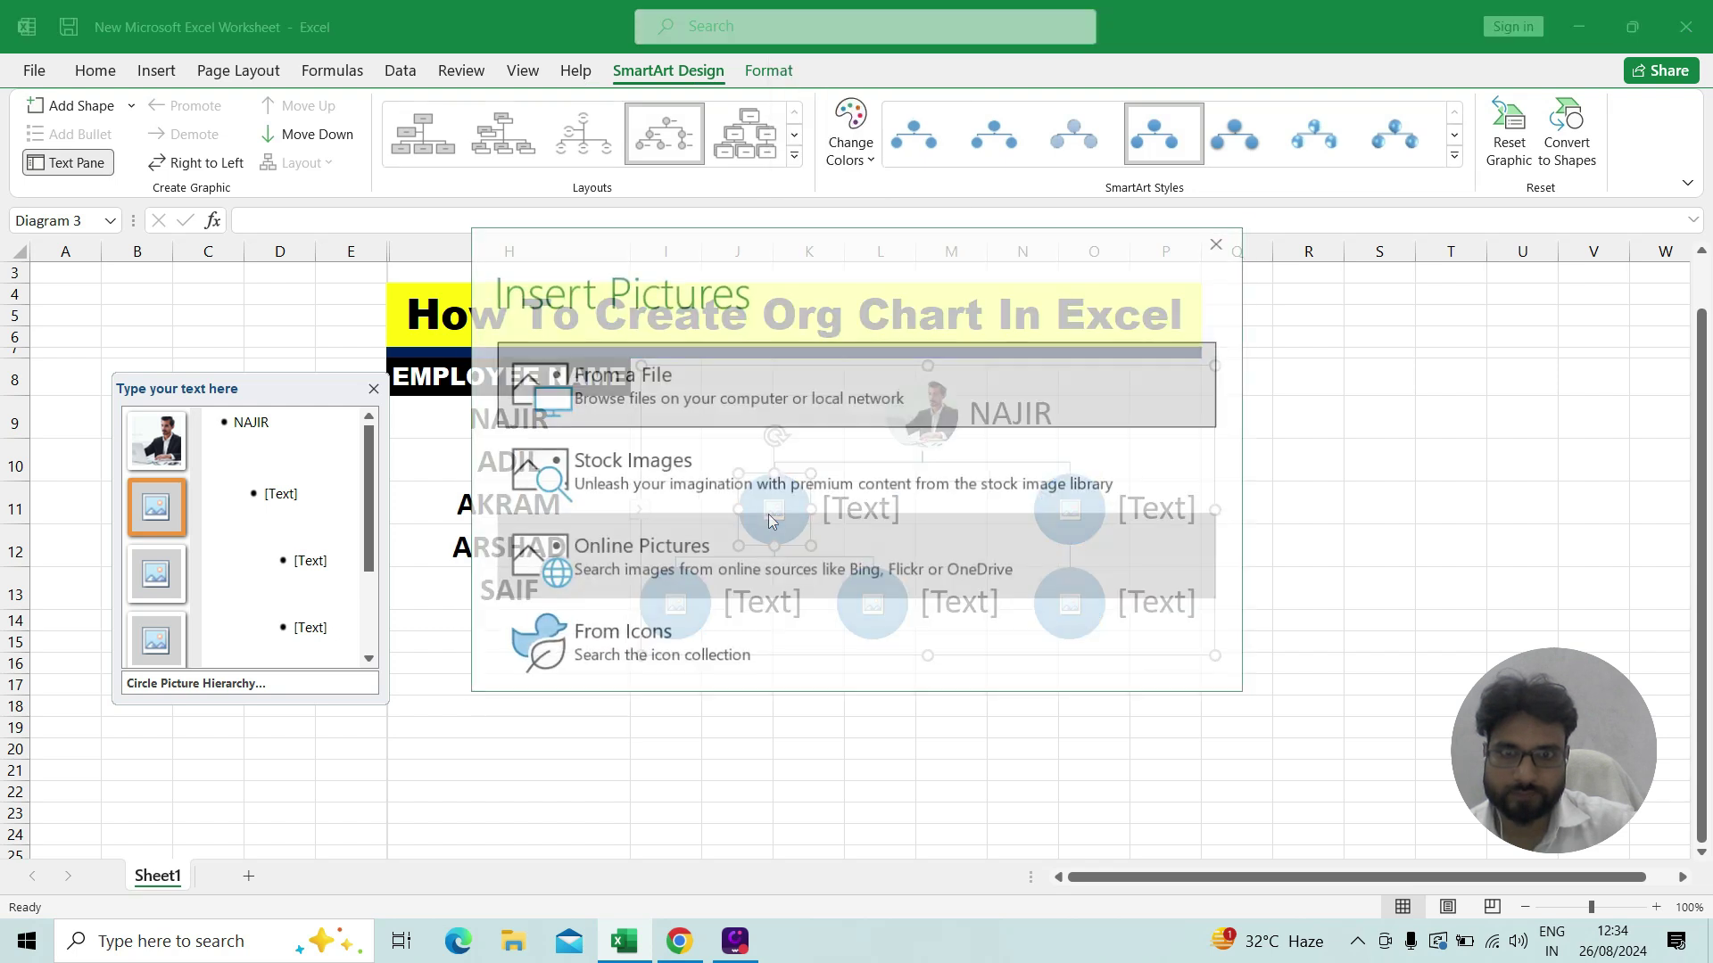
{"action": "left_click", "coordinate": [747, 372]}
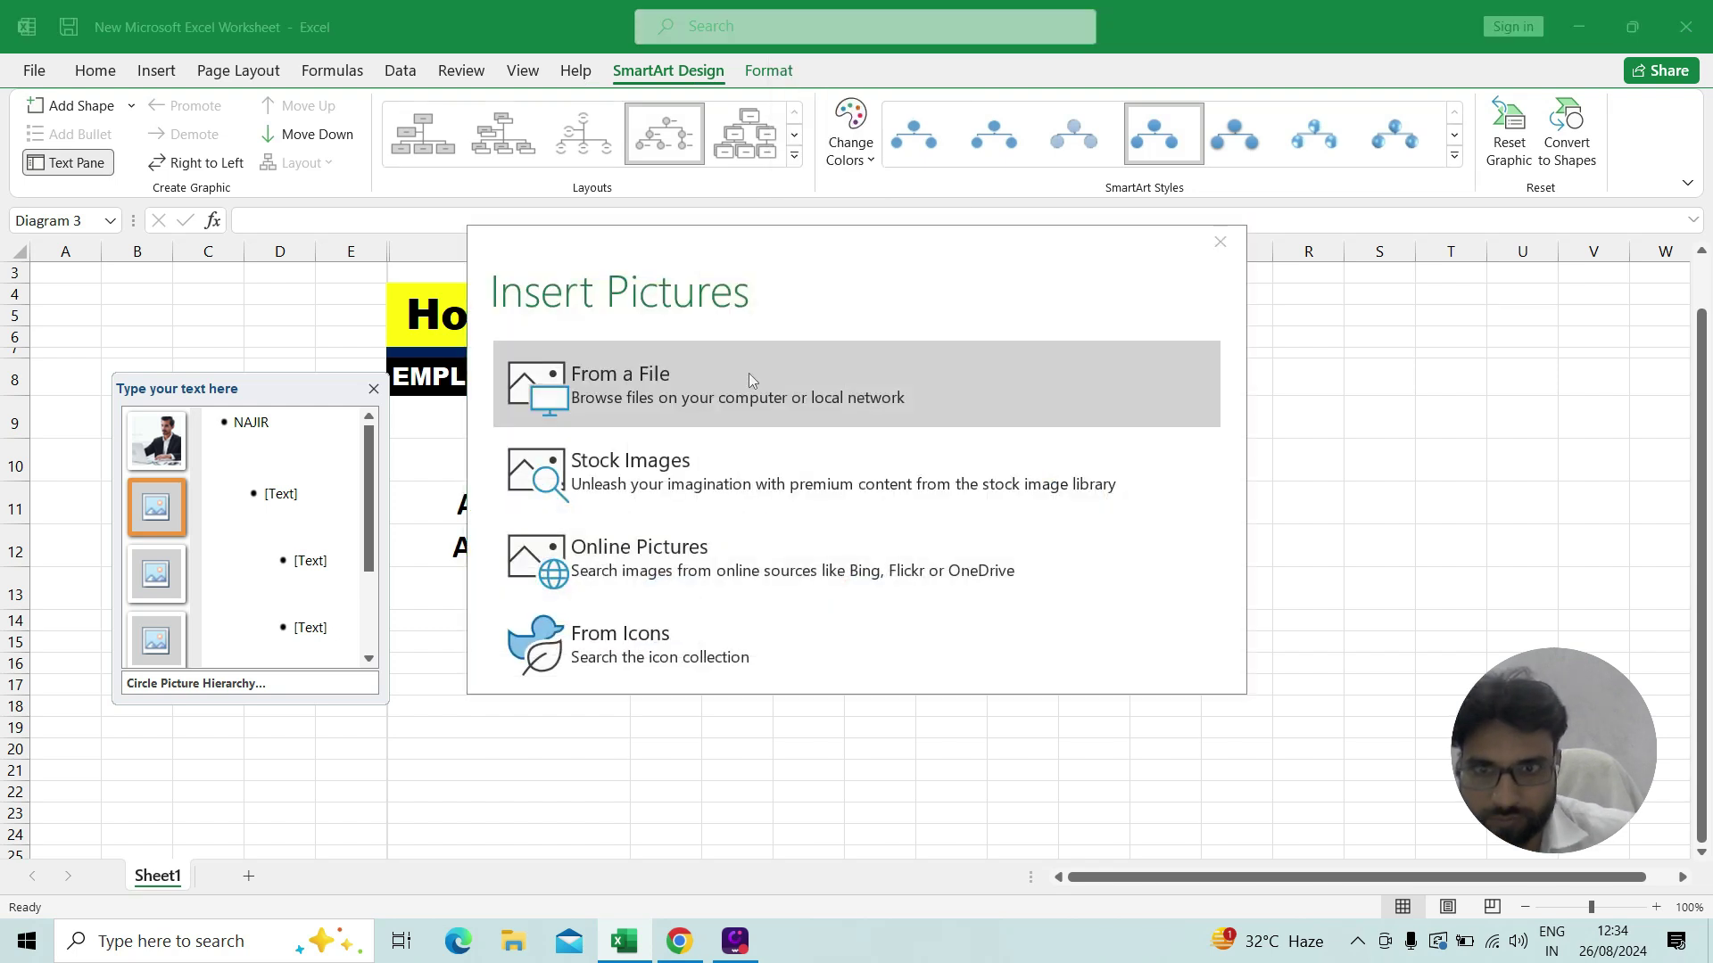
{"action": "left_click", "coordinate": [239, 371]}
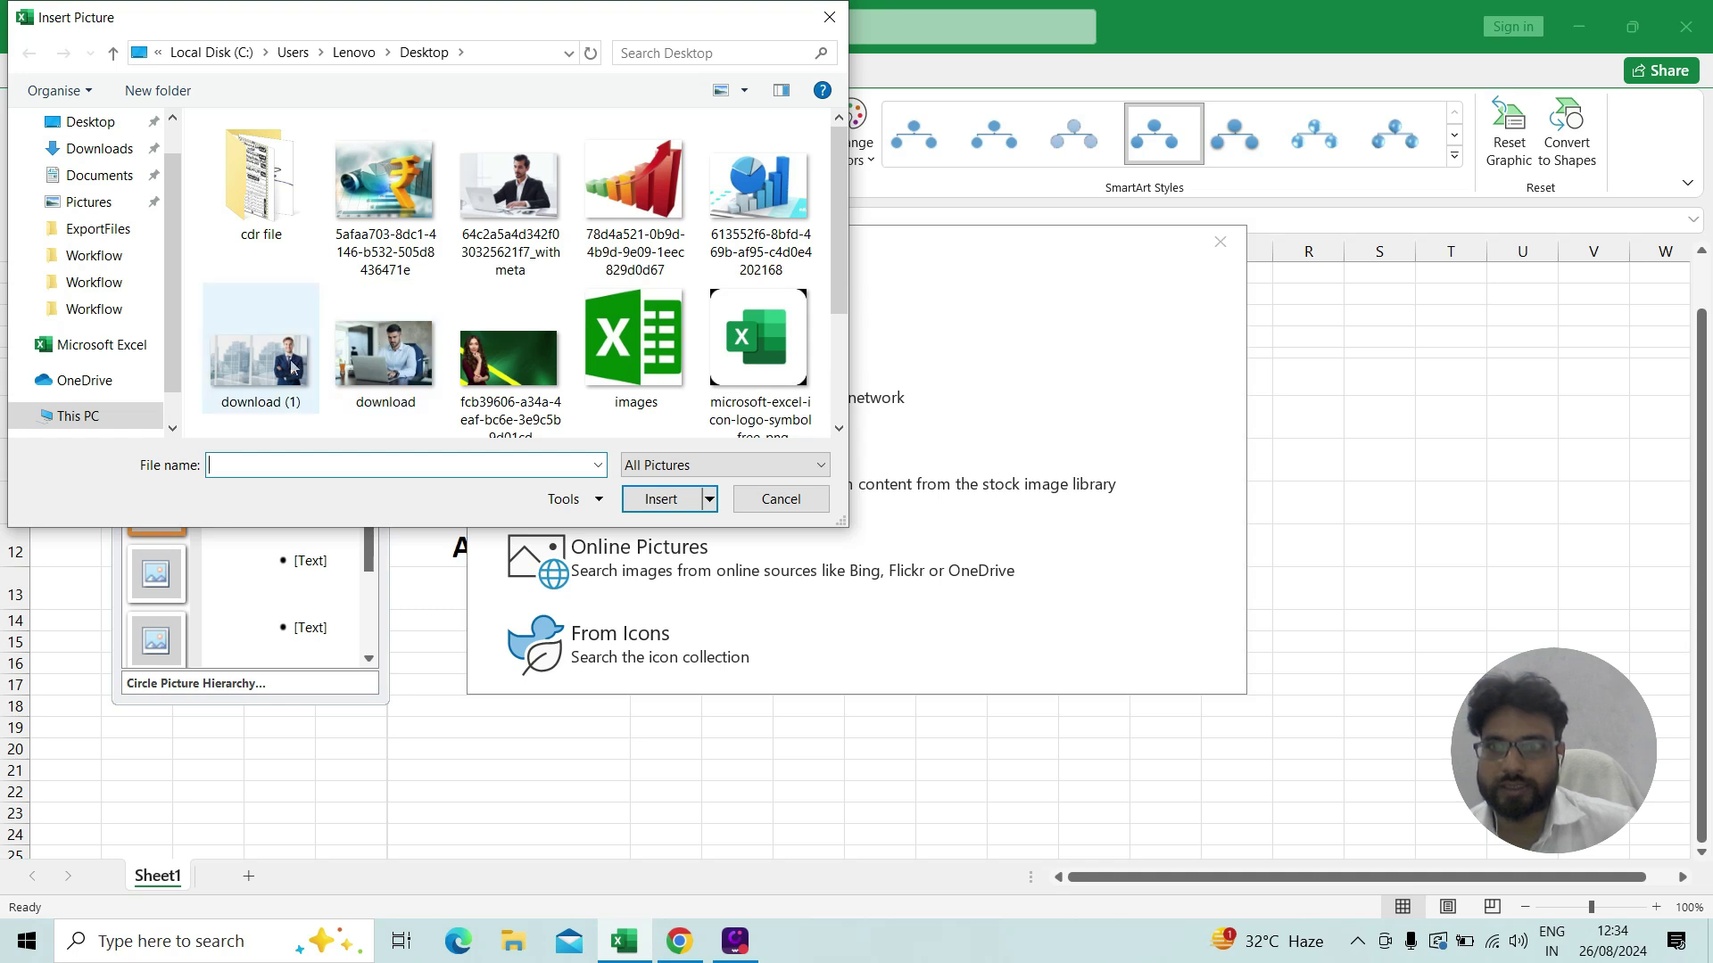
{"action": "left_click", "coordinate": [385, 355]}
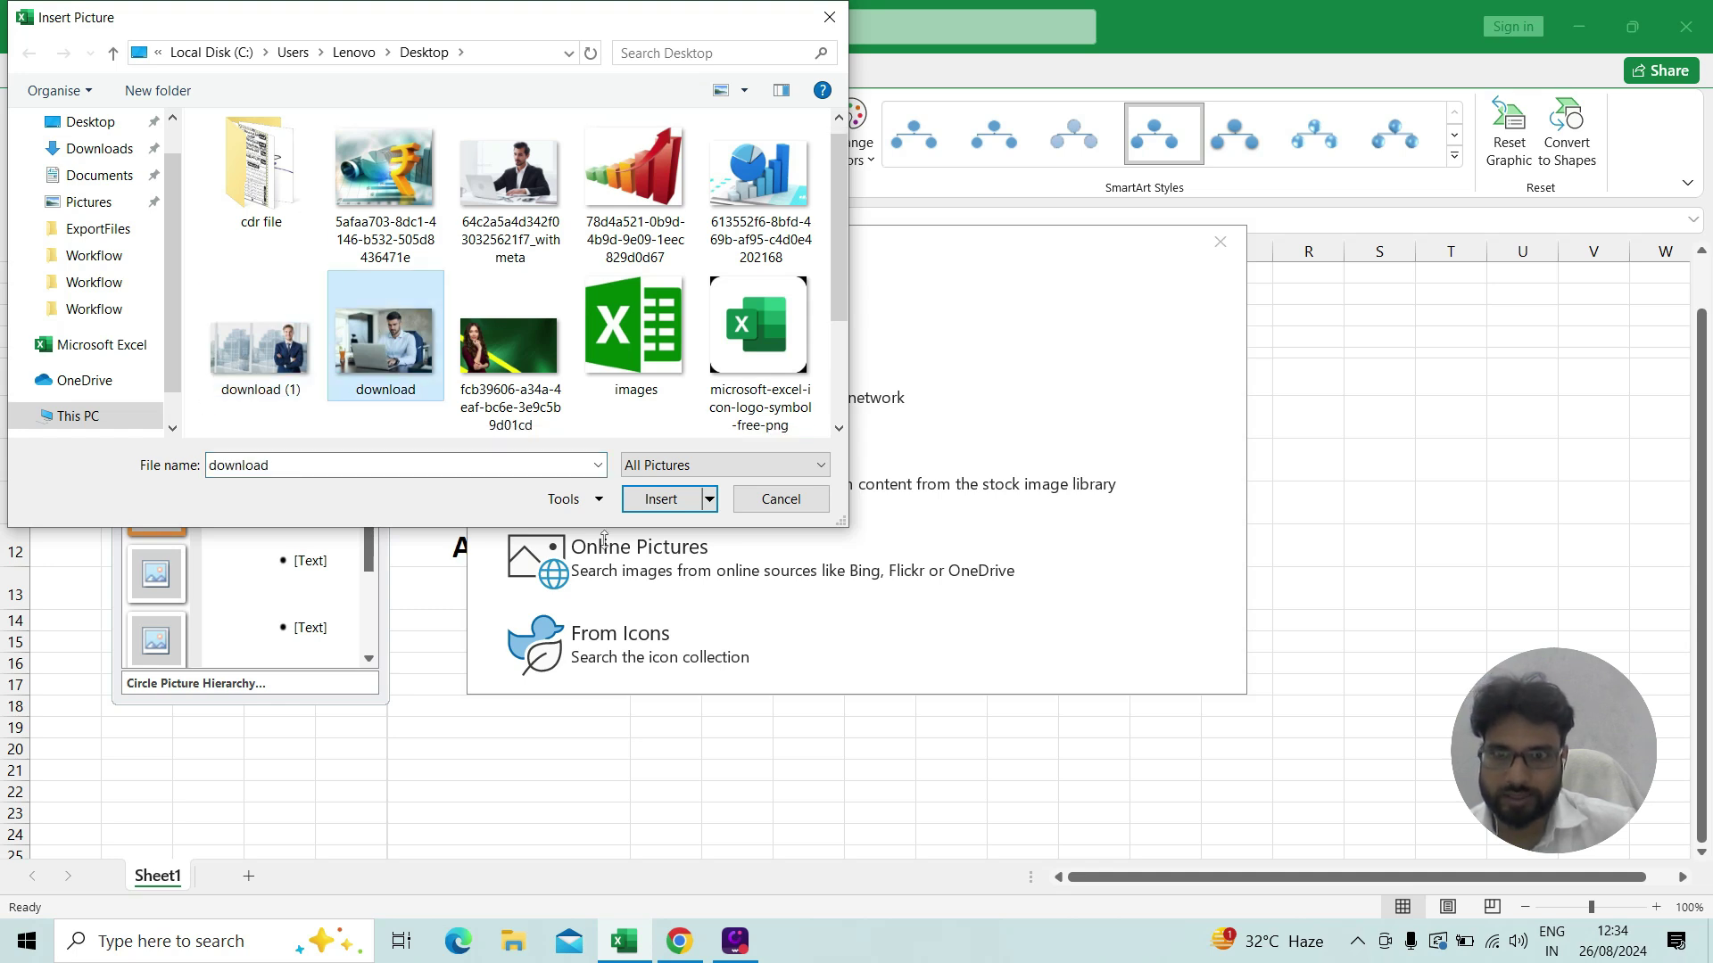
{"action": "left_click", "coordinate": [660, 499]}
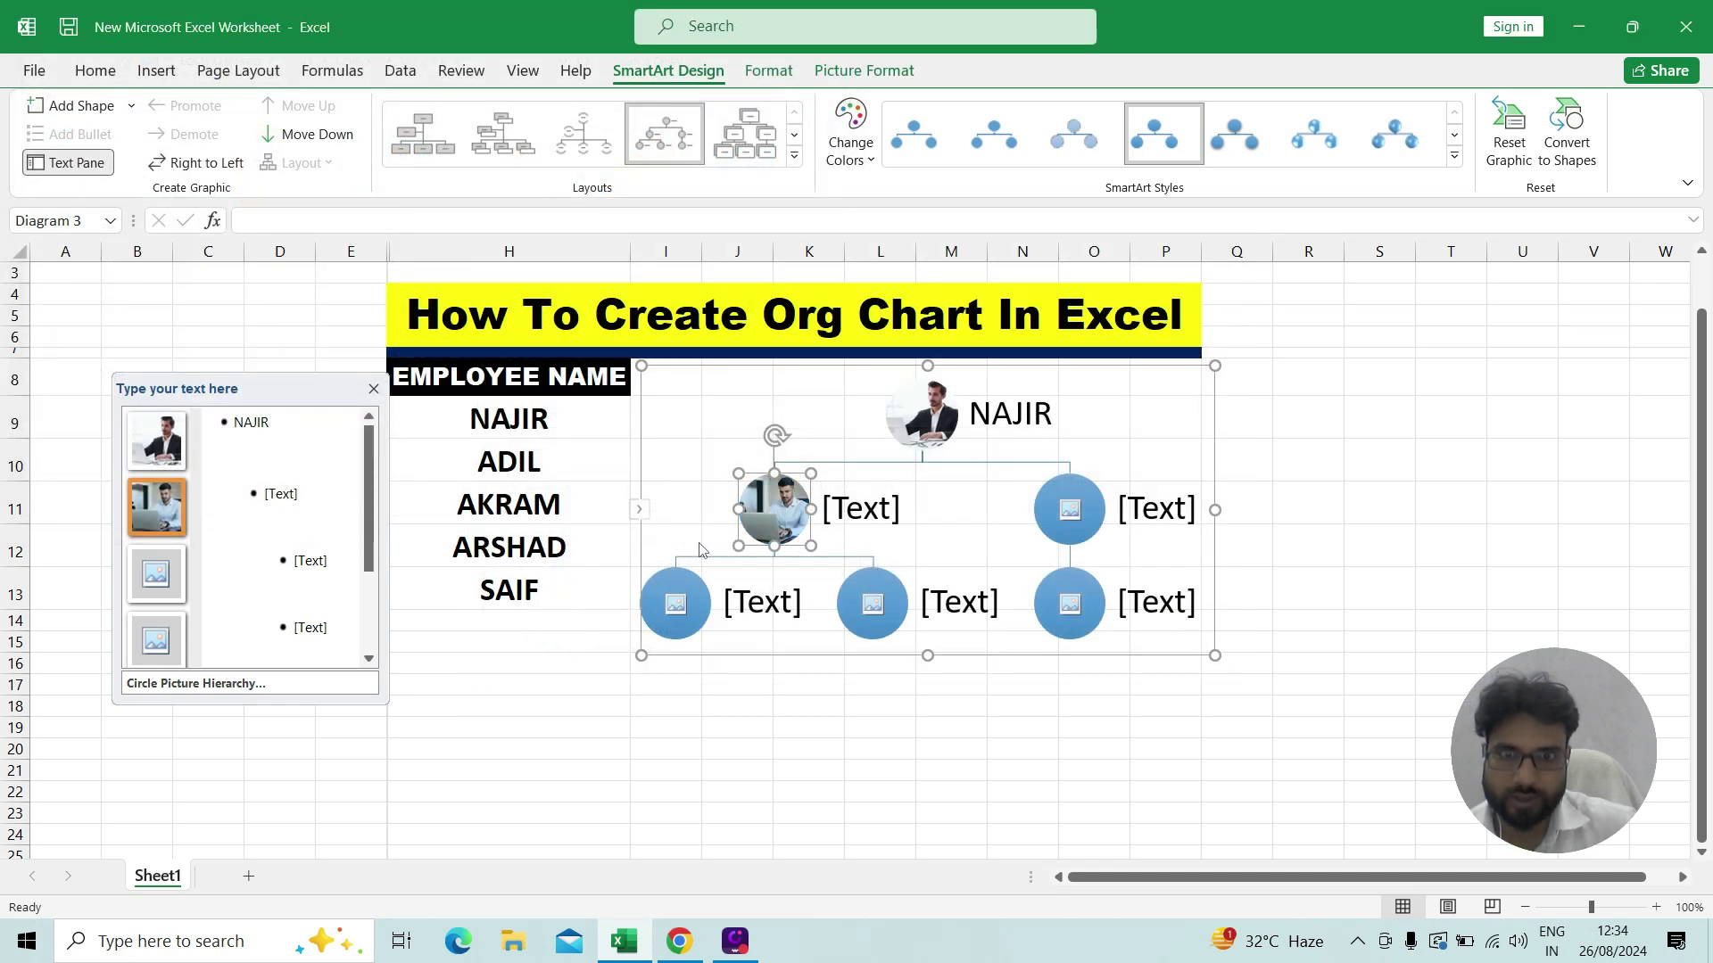
{"action": "left_click", "coordinate": [870, 507]}
{"action": "type", "text": "ADIL"}
- Insert the download (1) photo from file into the right second-level circle
{"action": "left_click", "coordinate": [1090, 523]}
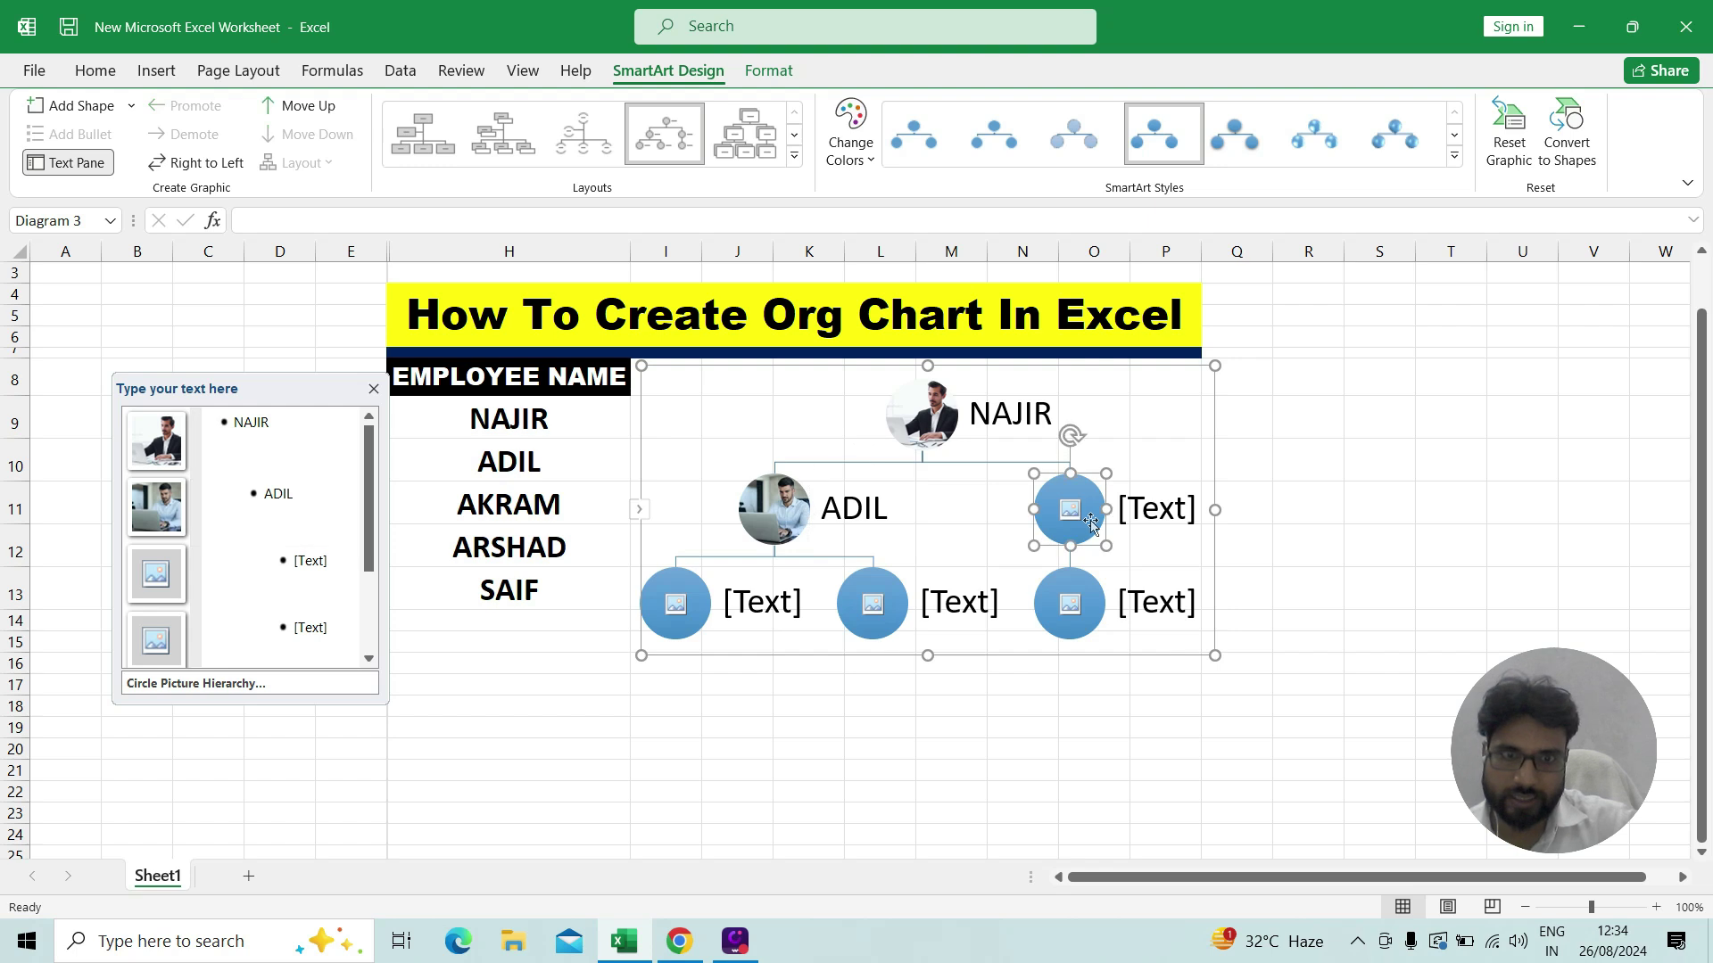
{"action": "left_click", "coordinate": [1088, 522]}
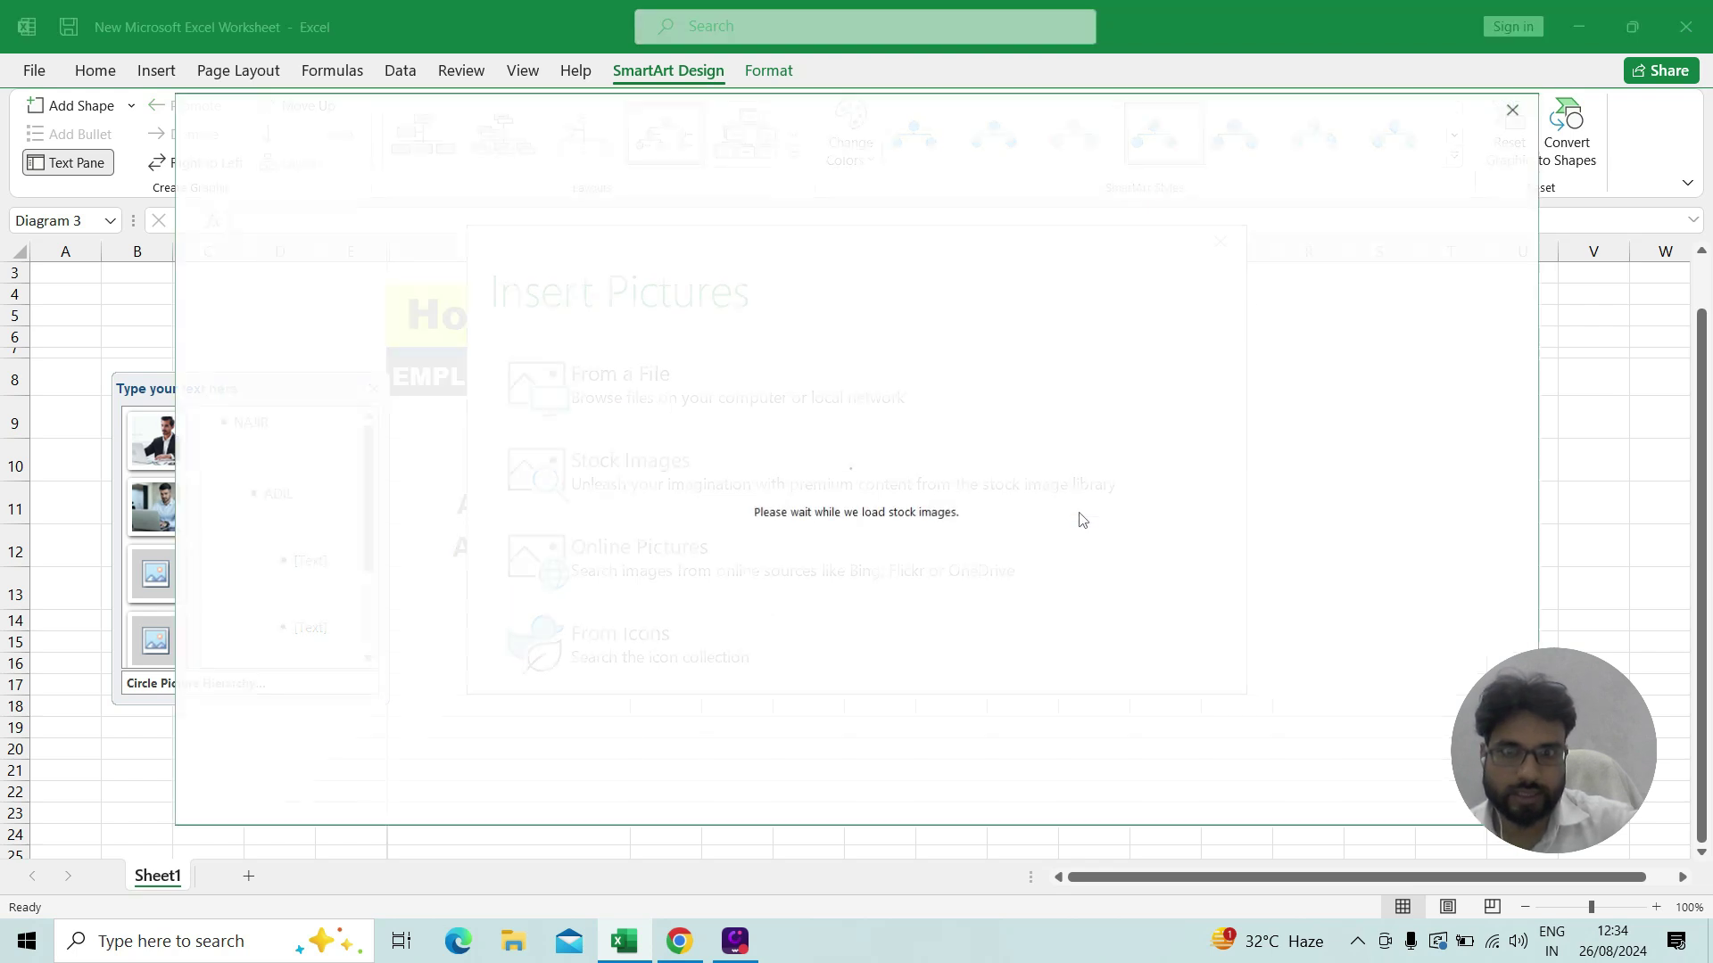
{"action": "left_click", "coordinate": [1514, 108]}
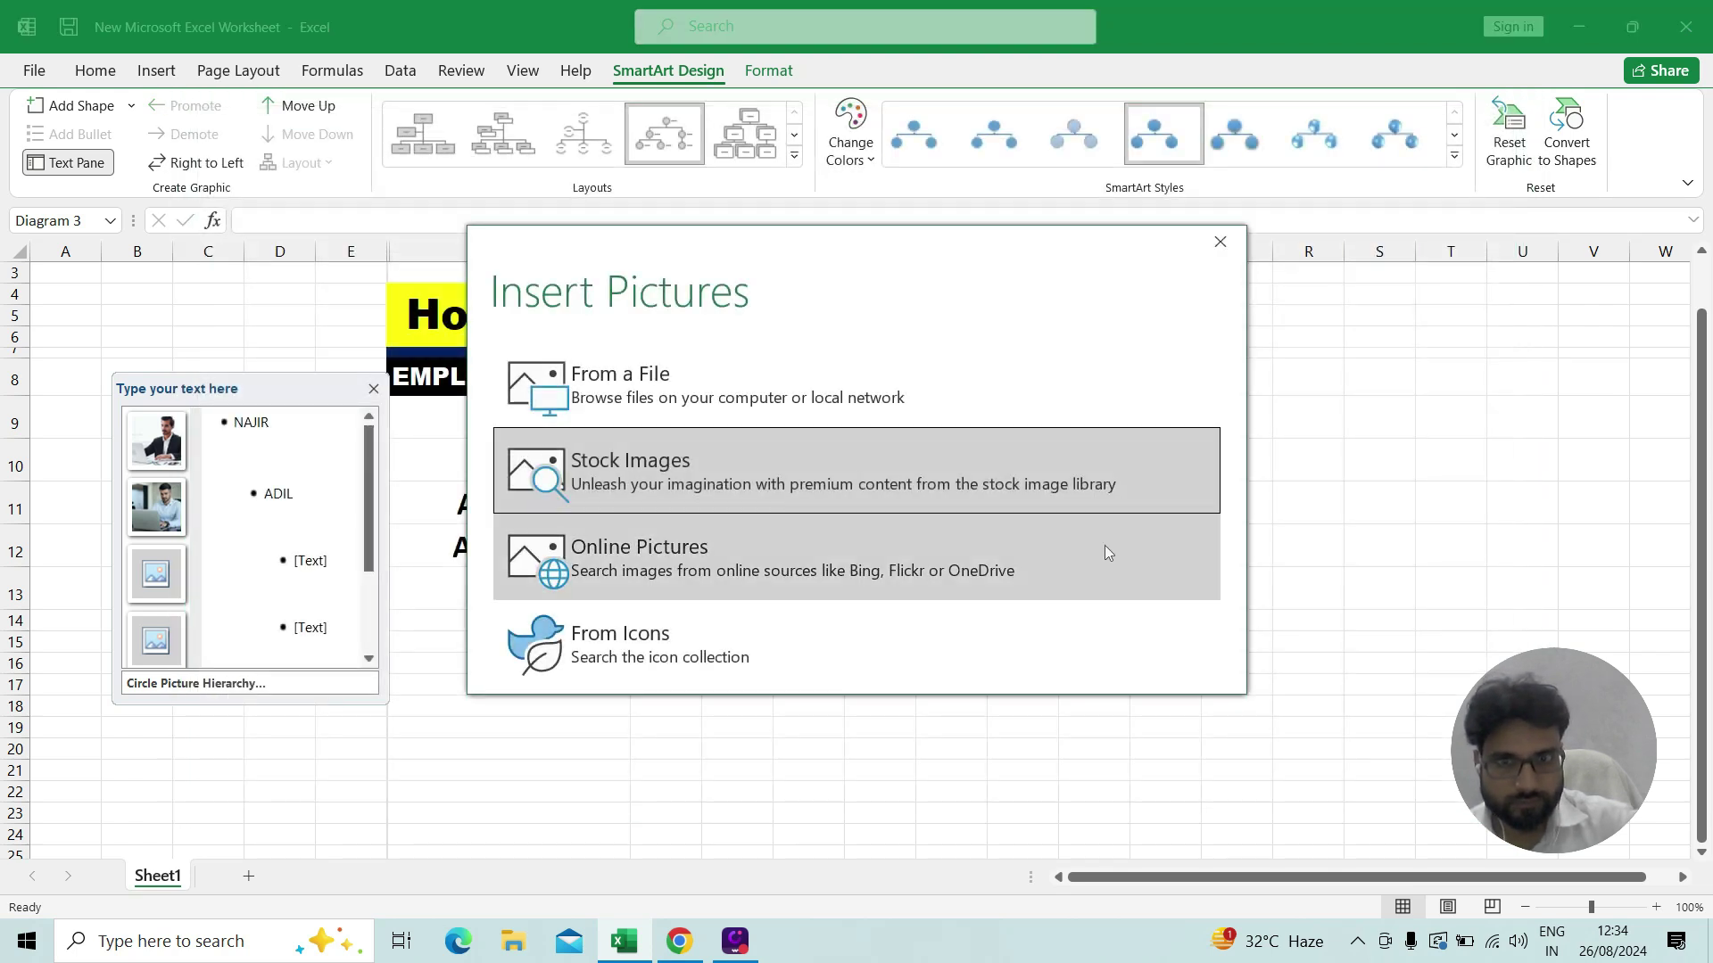
{"action": "left_click", "coordinate": [893, 437]}
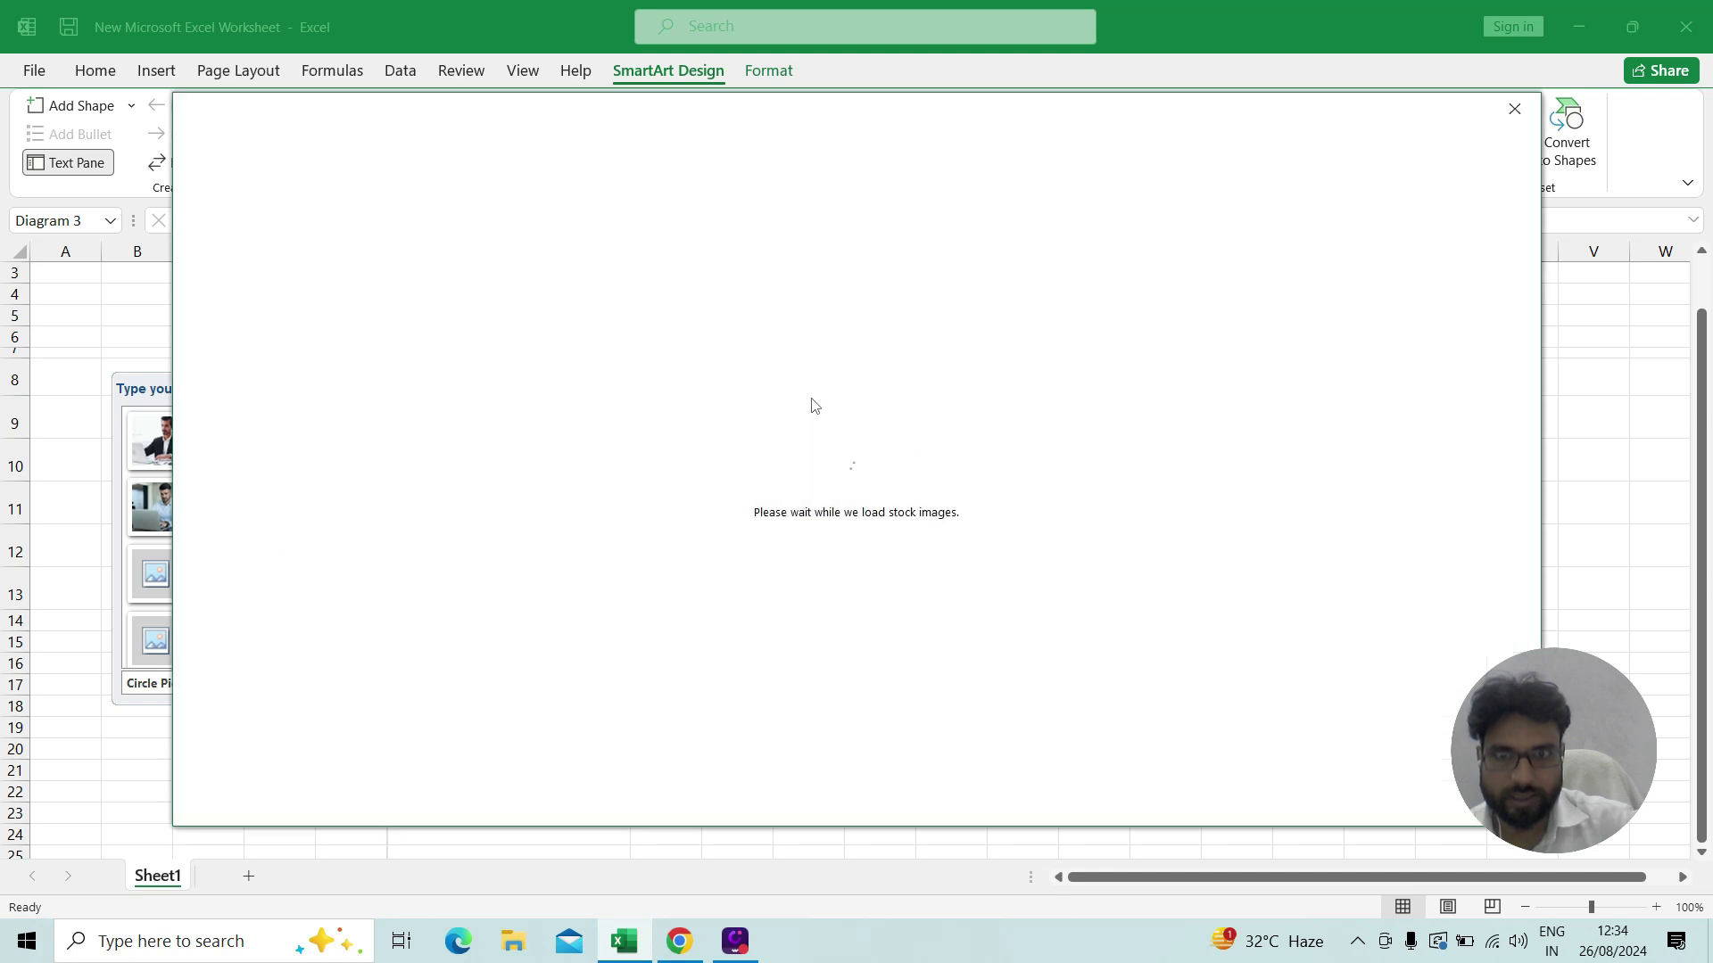
{"action": "left_click", "coordinate": [1514, 108]}
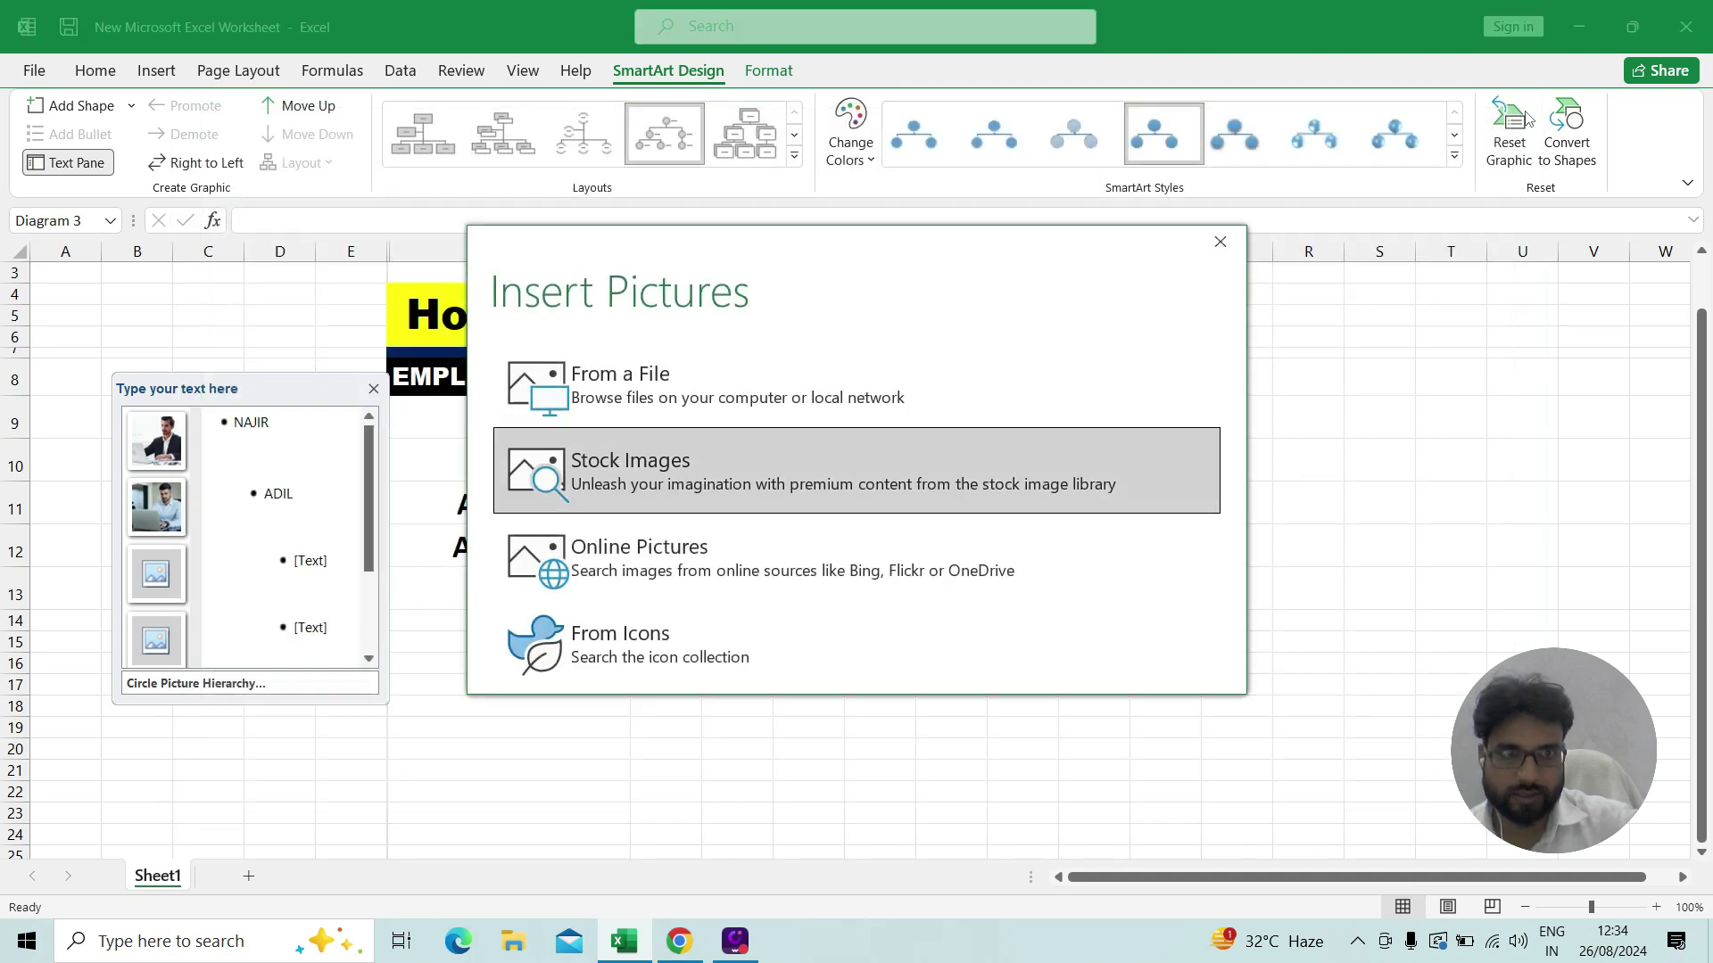
{"action": "left_click", "coordinate": [792, 377]}
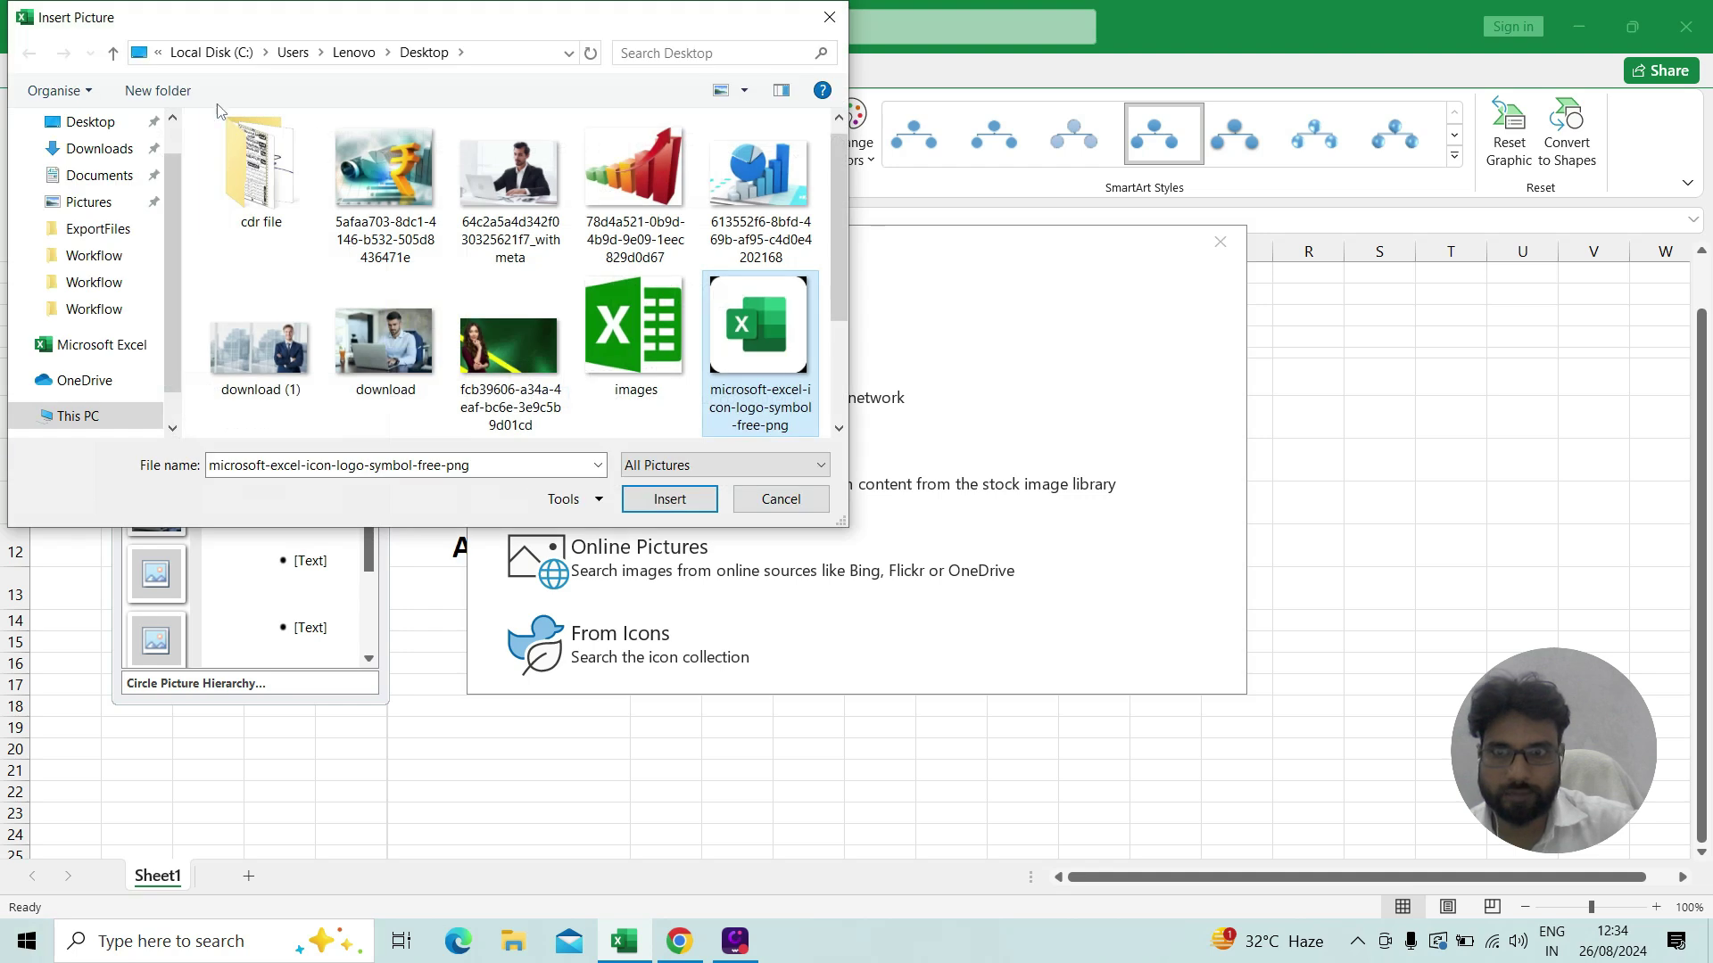
{"action": "left_click", "coordinate": [261, 348]}
{"action": "left_click", "coordinate": [661, 499]}
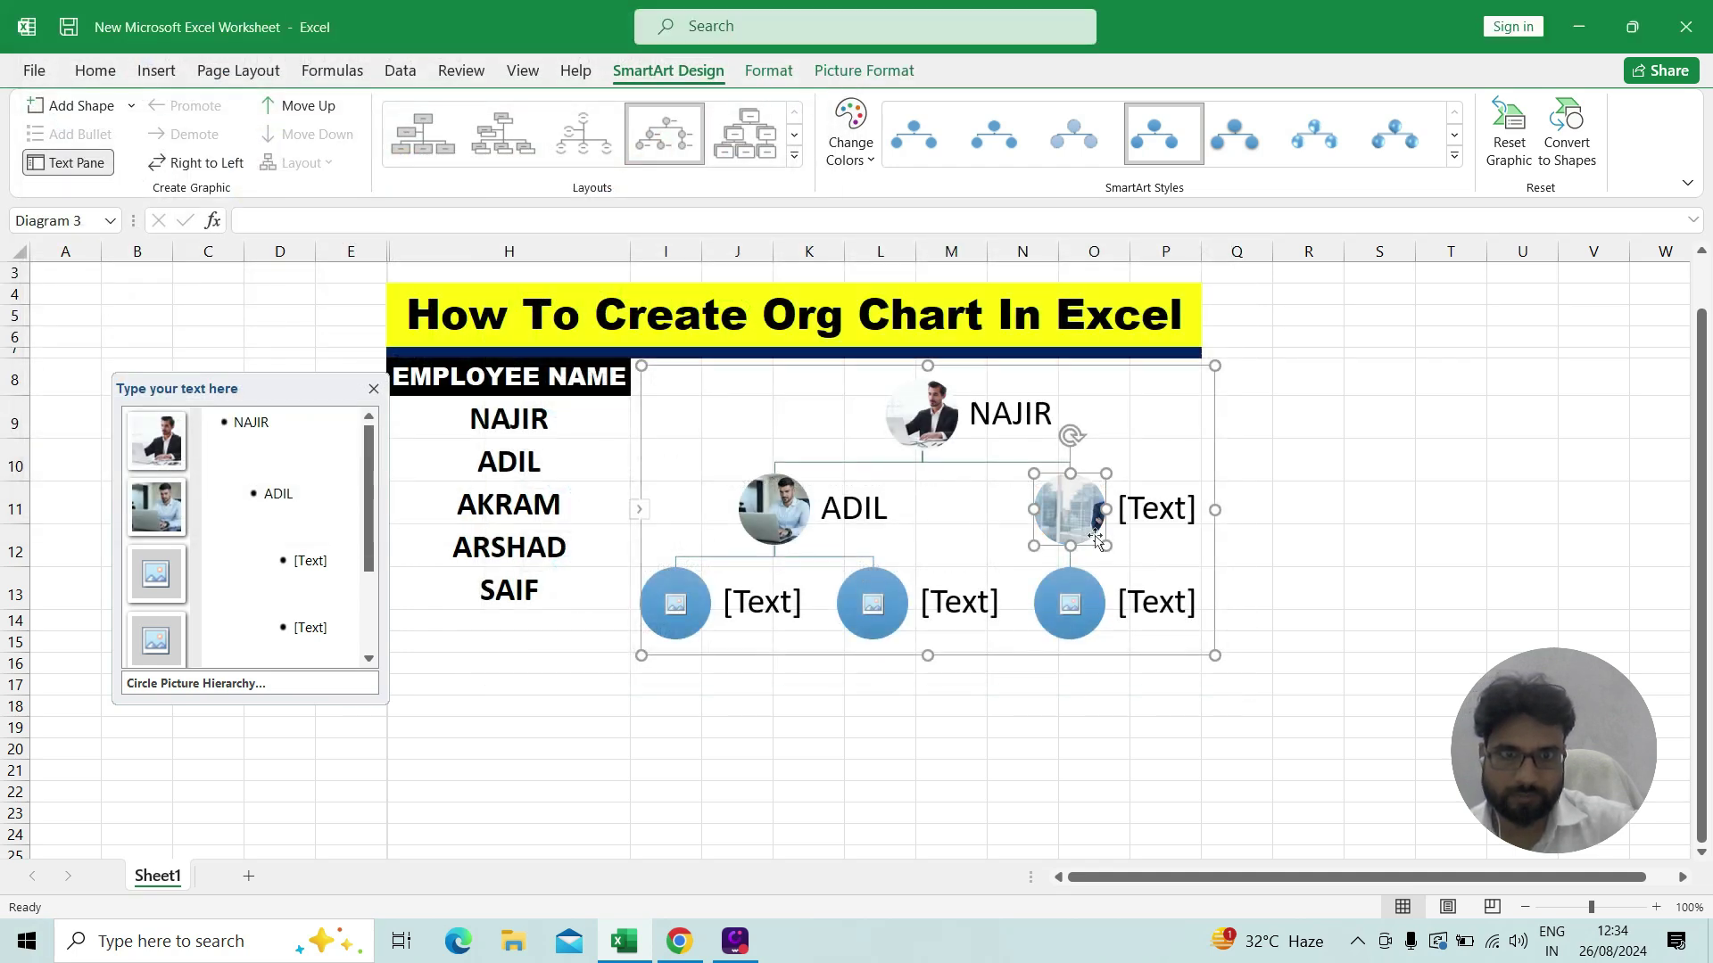
- Narrow the right second-level node and label it AKRAM
{"action": "mouse_move", "coordinate": [1114, 520]}
{"action": "left_mouse_down"}
{"action": "mouse_move", "coordinate": [1087, 515]}
{"action": "mouse_move", "coordinate": [1112, 510]}
{"action": "left_mouse_up"}
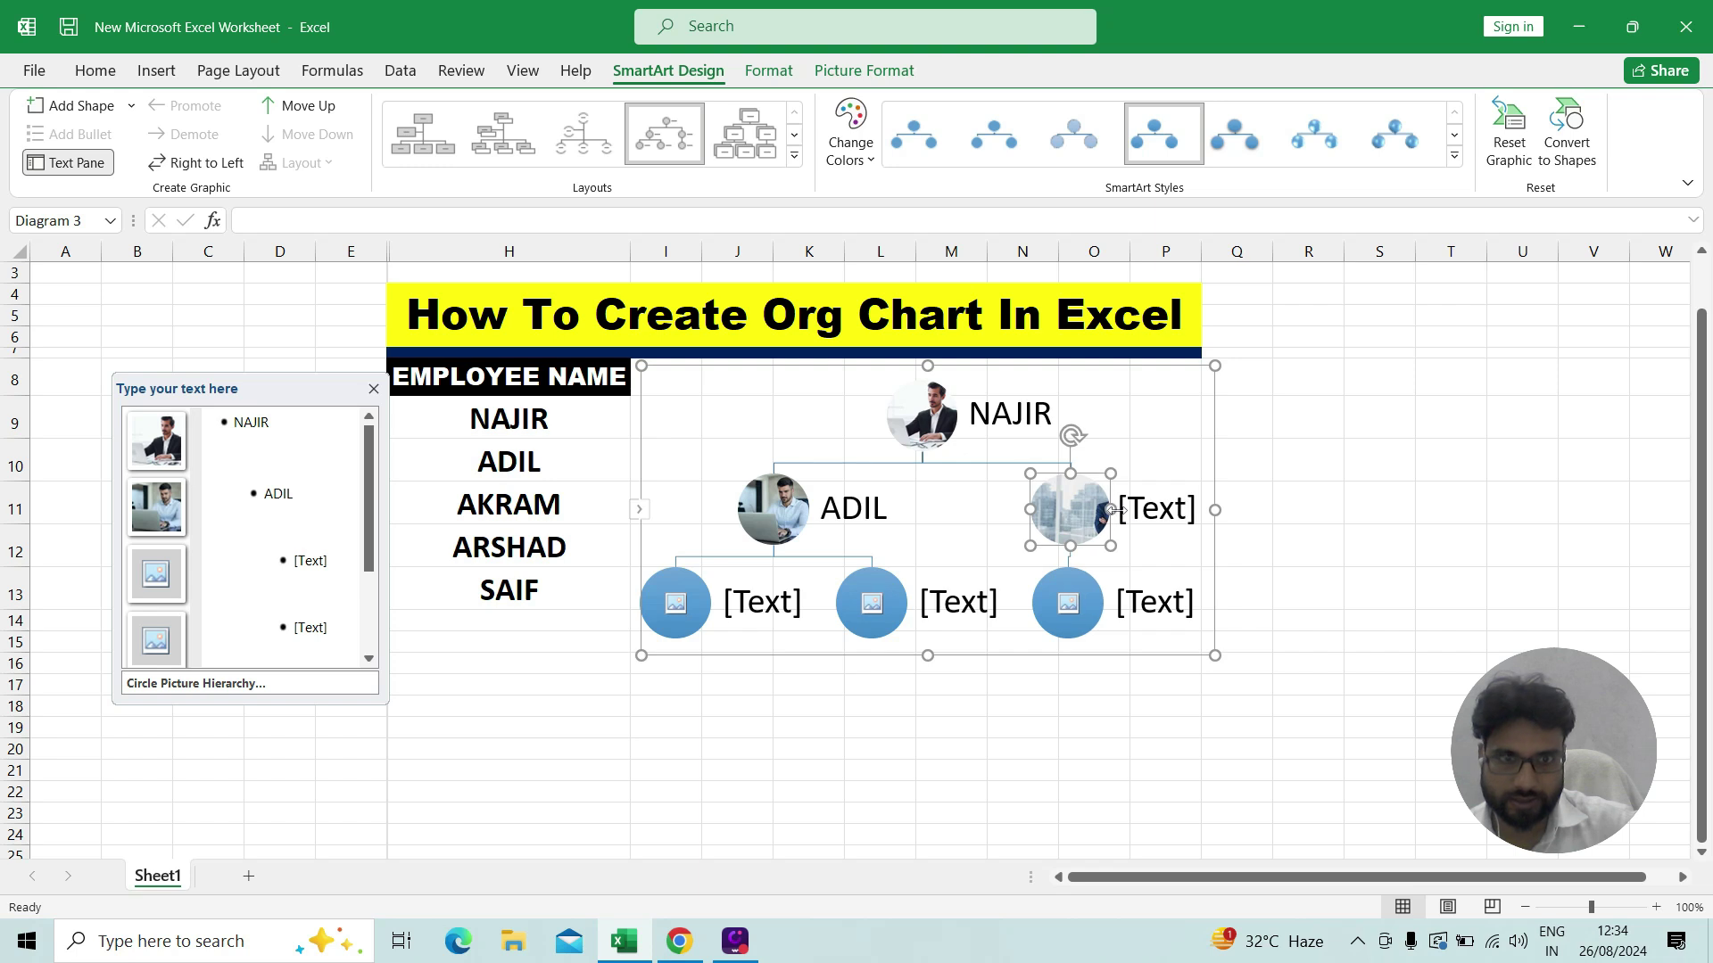
{"action": "left_click", "coordinate": [1155, 520]}
{"action": "type", "text": "A"}
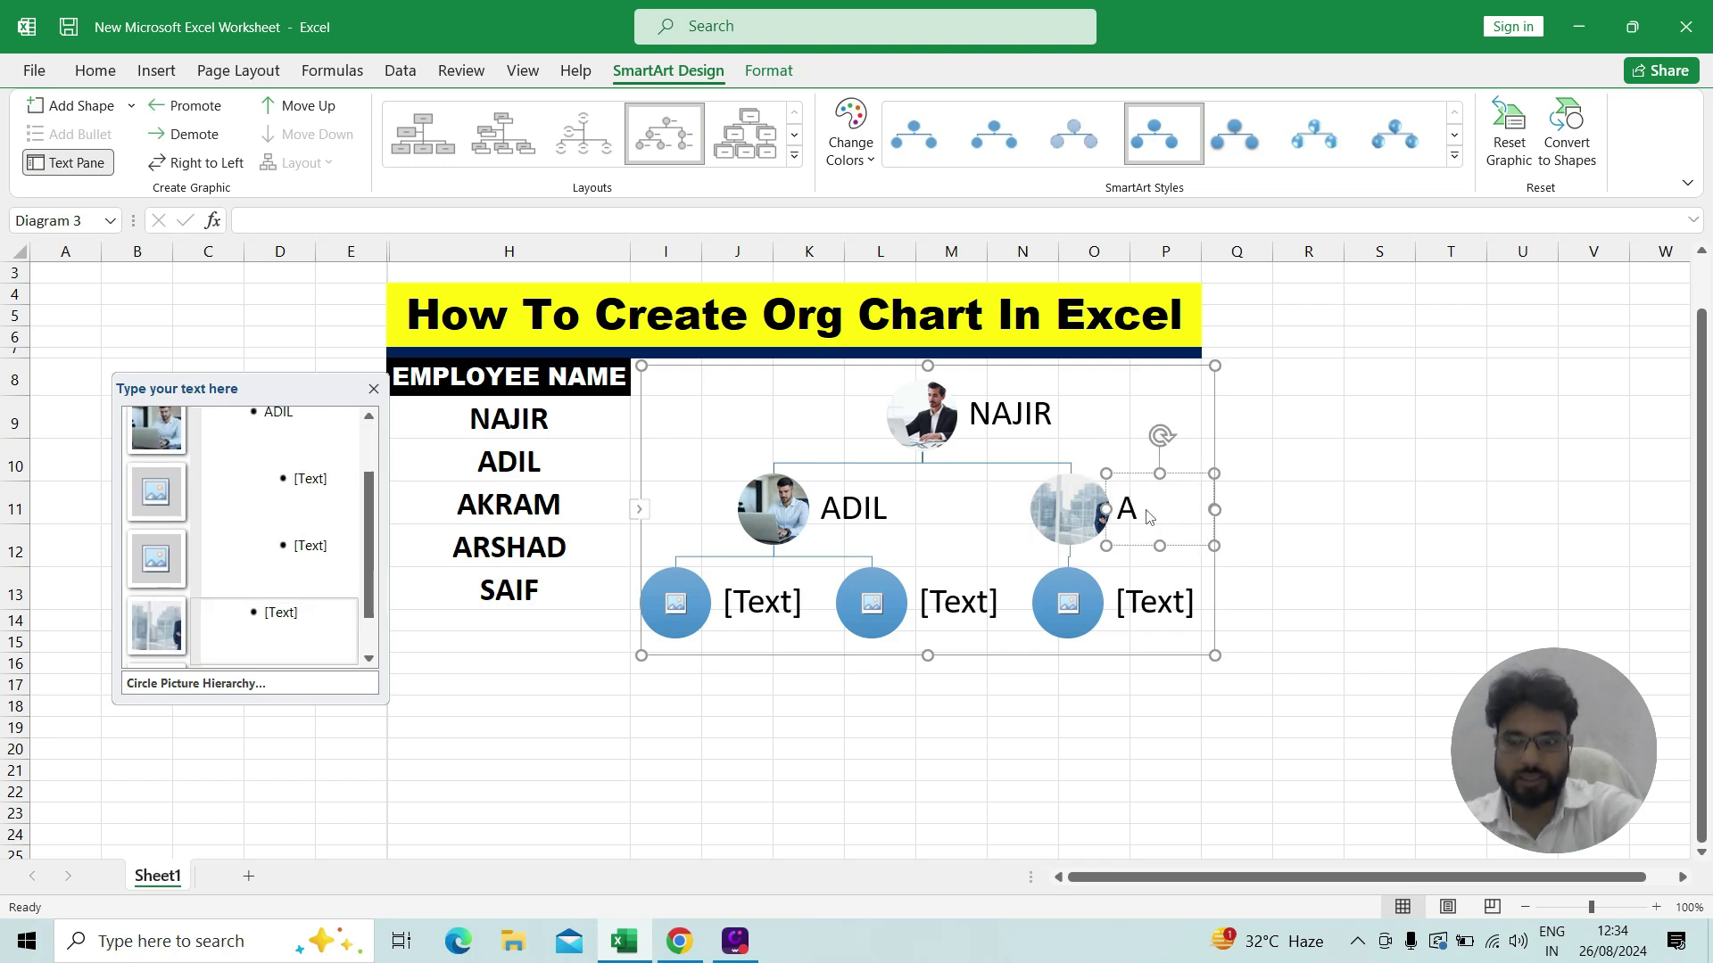
{"action": "type", "text": "KRAM"}
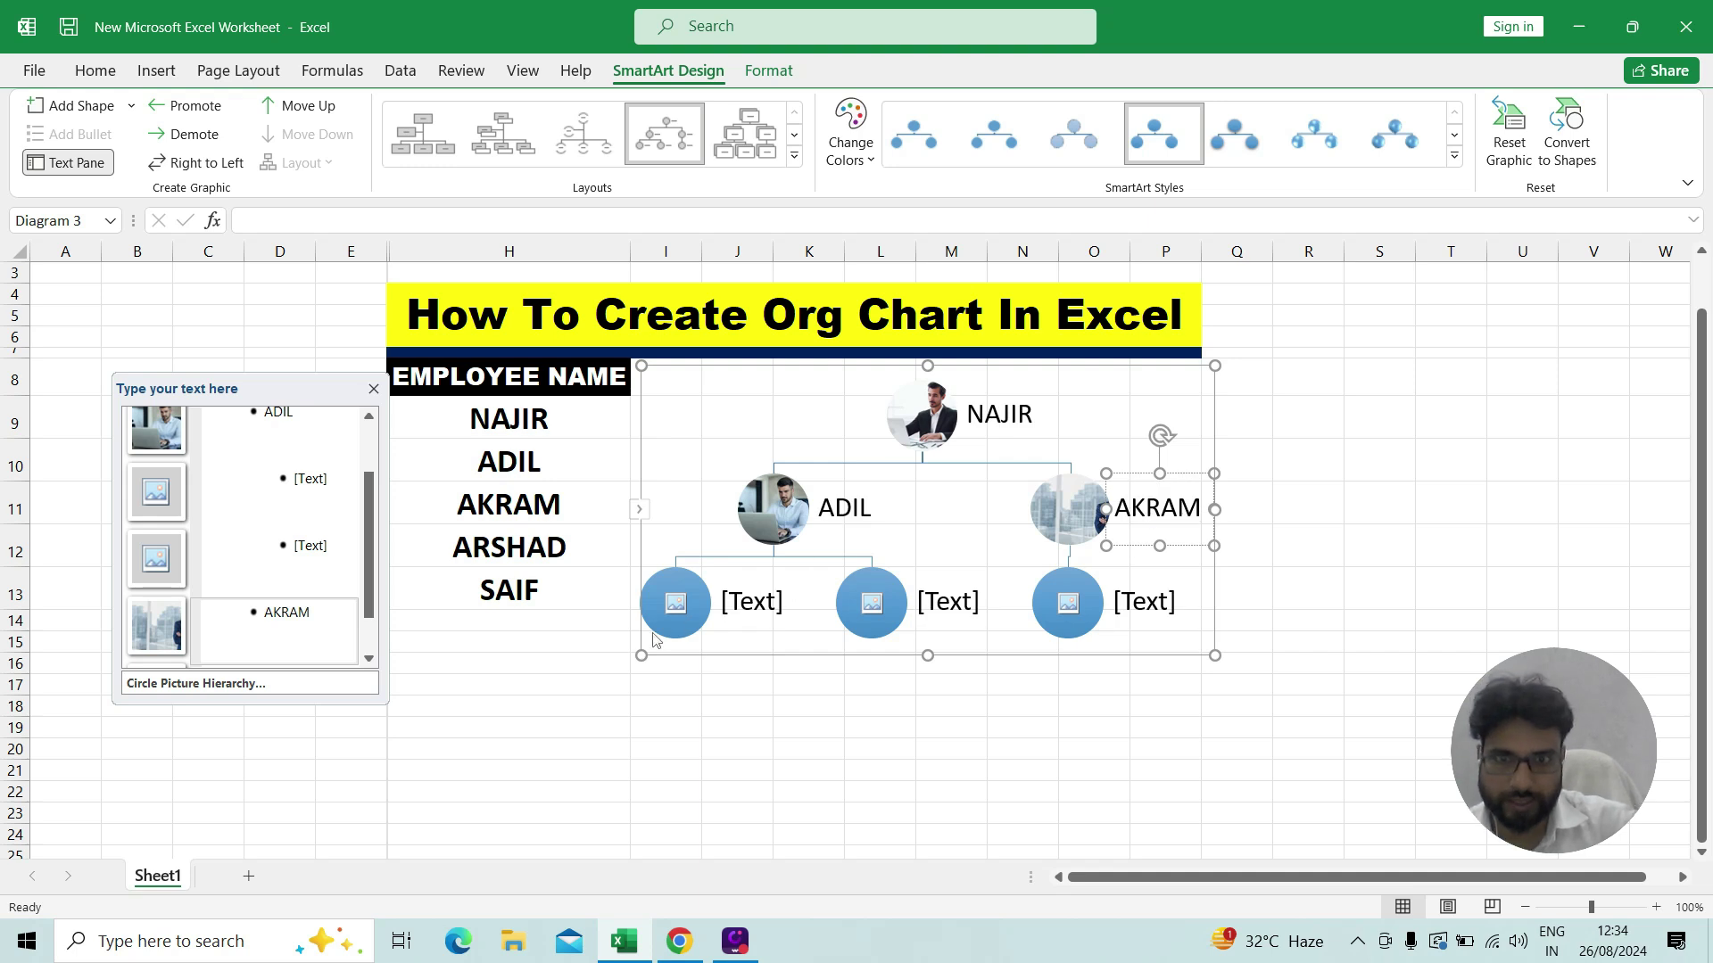
- Insert the young-man-using-tablet photo from file into the bottom-left circle
{"action": "left_click", "coordinate": [672, 630]}
{"action": "left_click", "coordinate": [680, 617]}
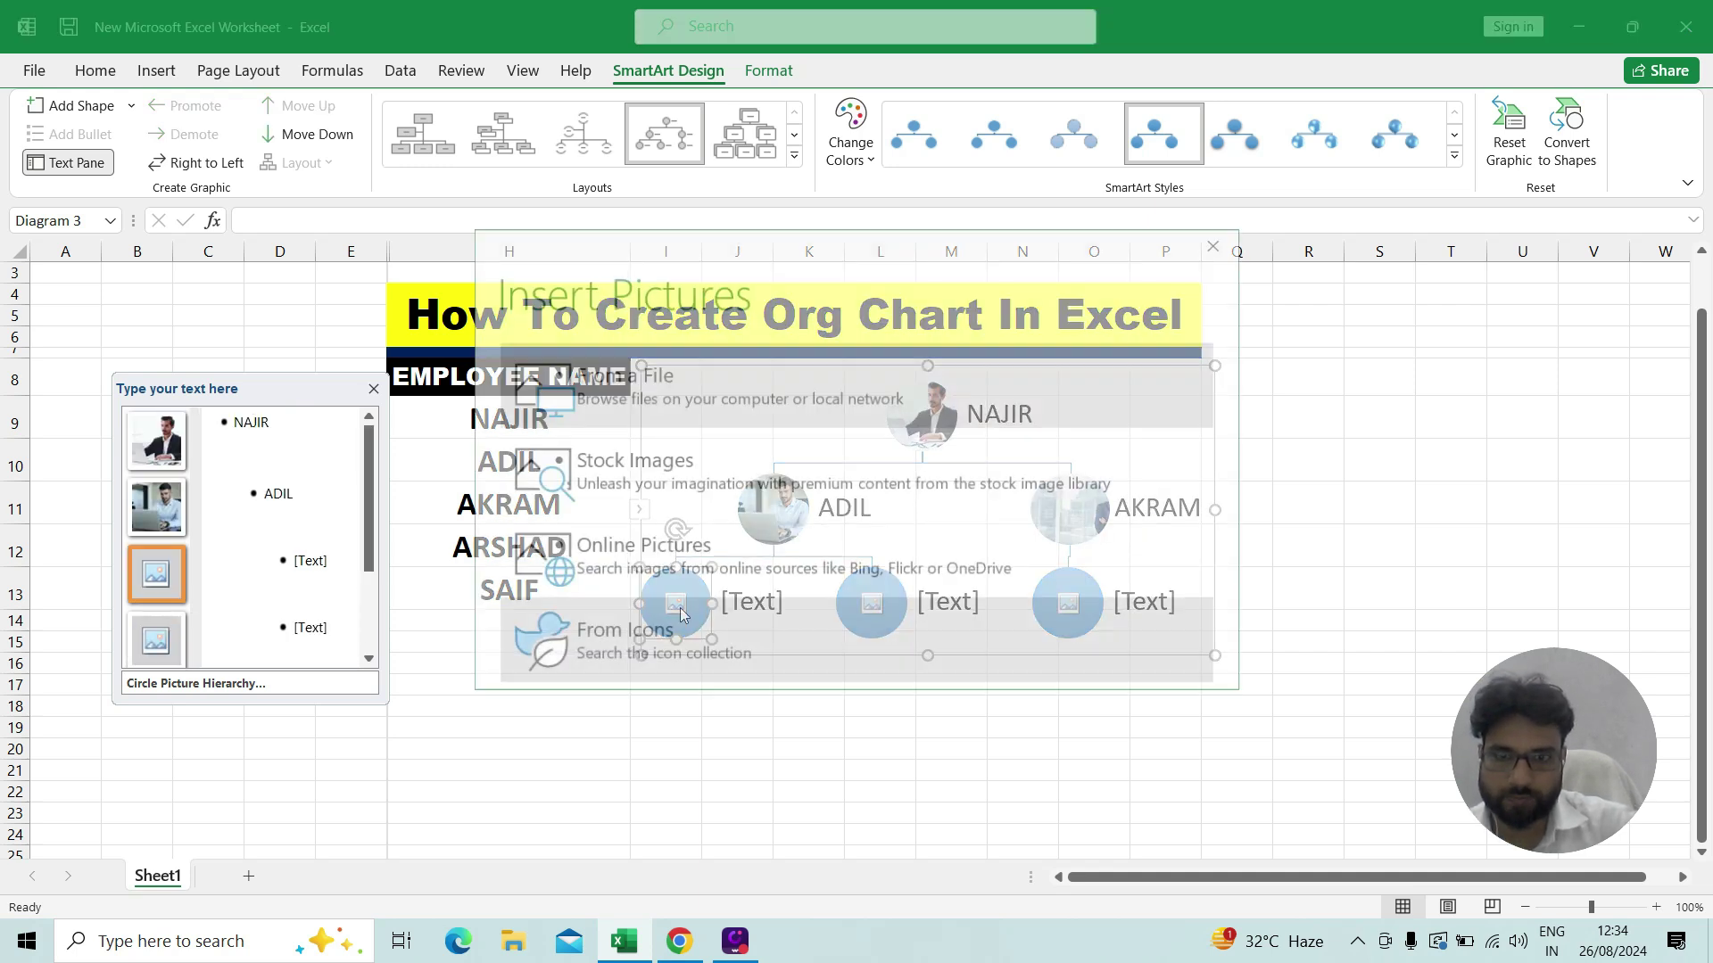
{"action": "left_click", "coordinate": [684, 614]}
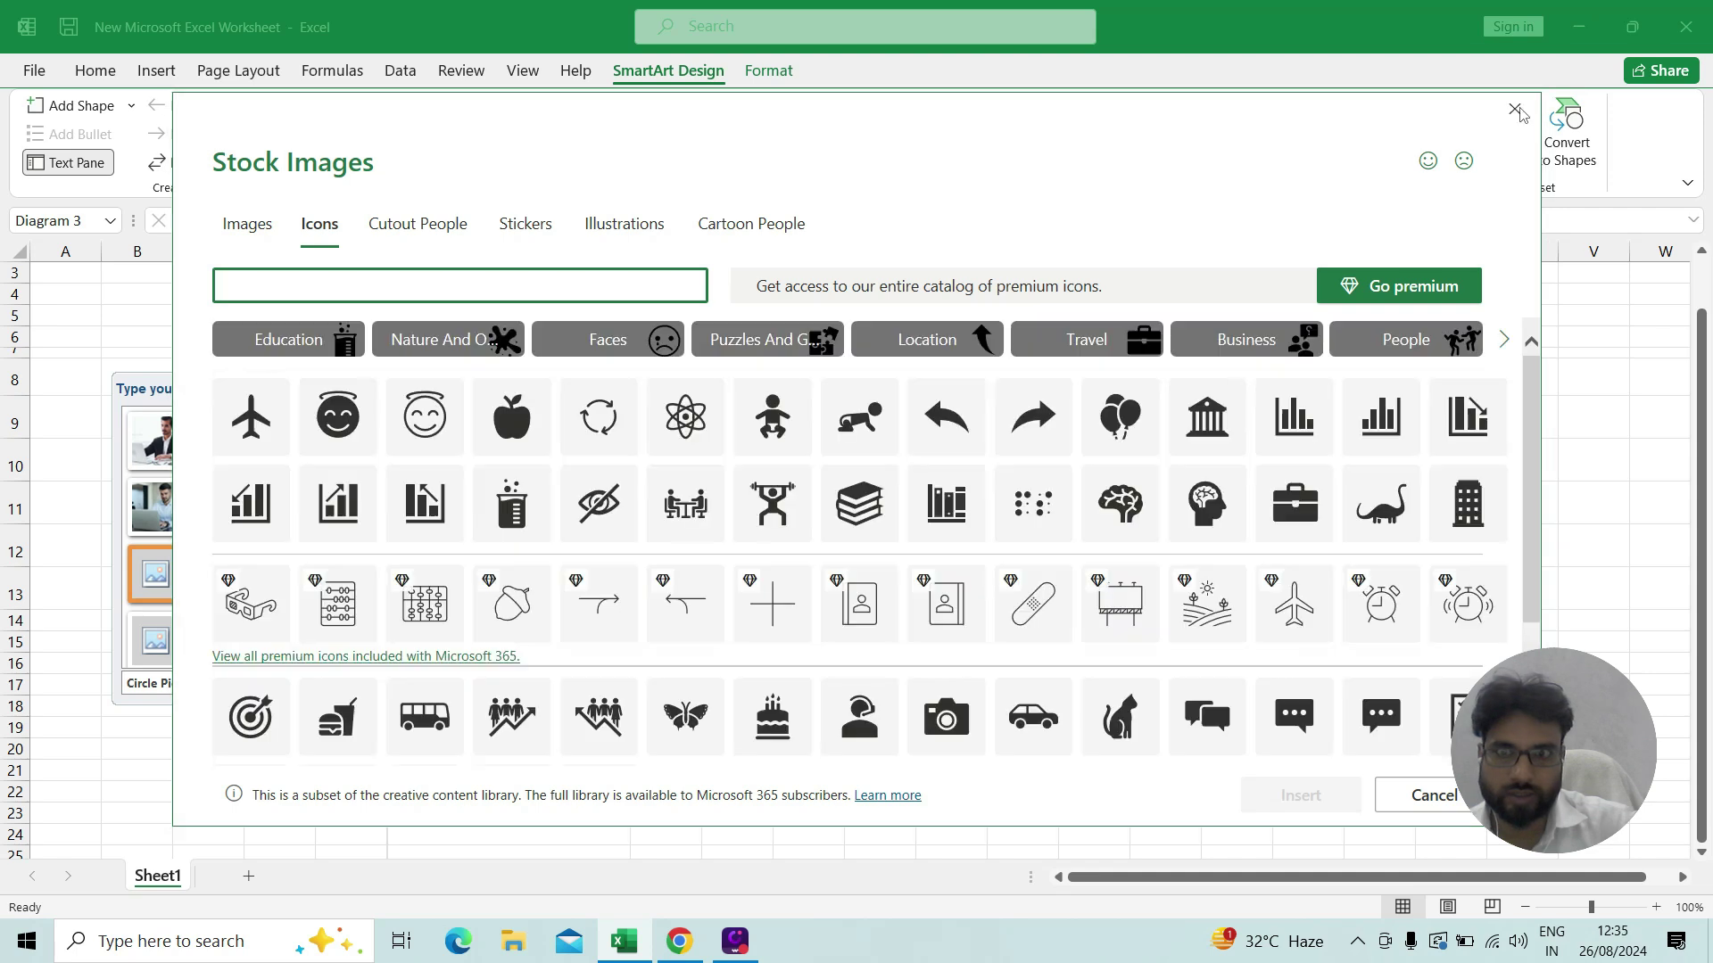
{"action": "left_click", "coordinate": [1515, 109]}
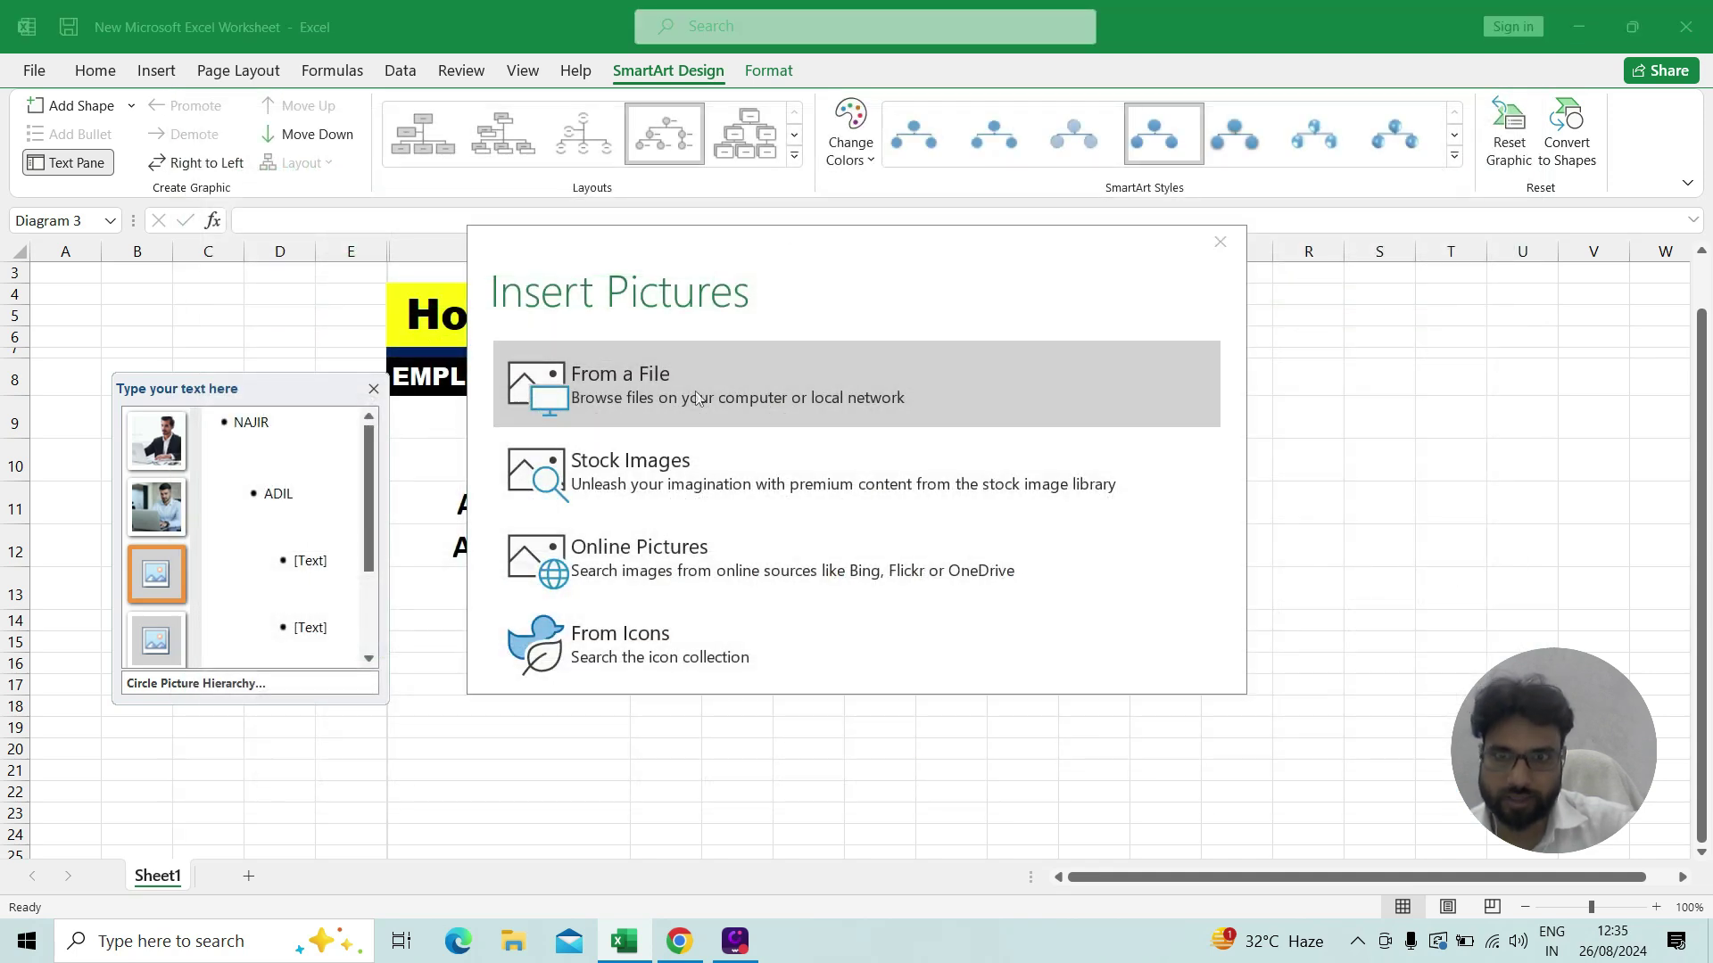
{"action": "left_click", "coordinate": [700, 393]}
{"action": "left_click_drag", "start_coordinate": [844, 254], "coordinate": [832, 361]}
{"action": "left_click", "coordinate": [754, 411]}
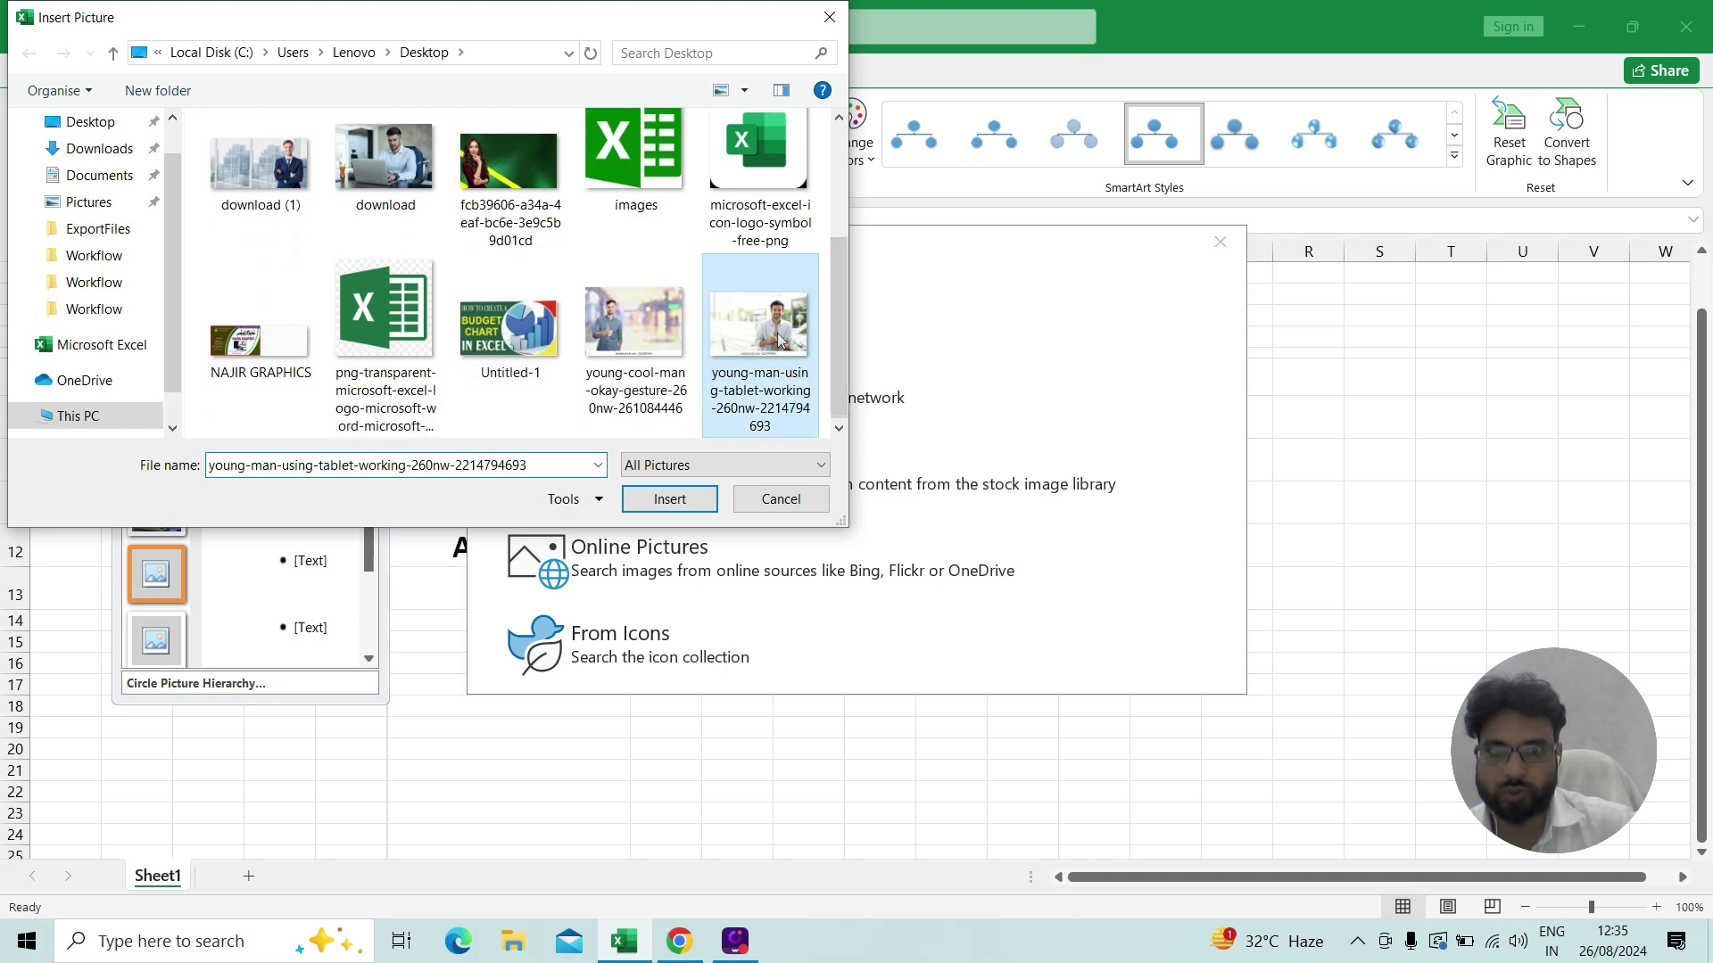
{"action": "left_click", "coordinate": [669, 500]}
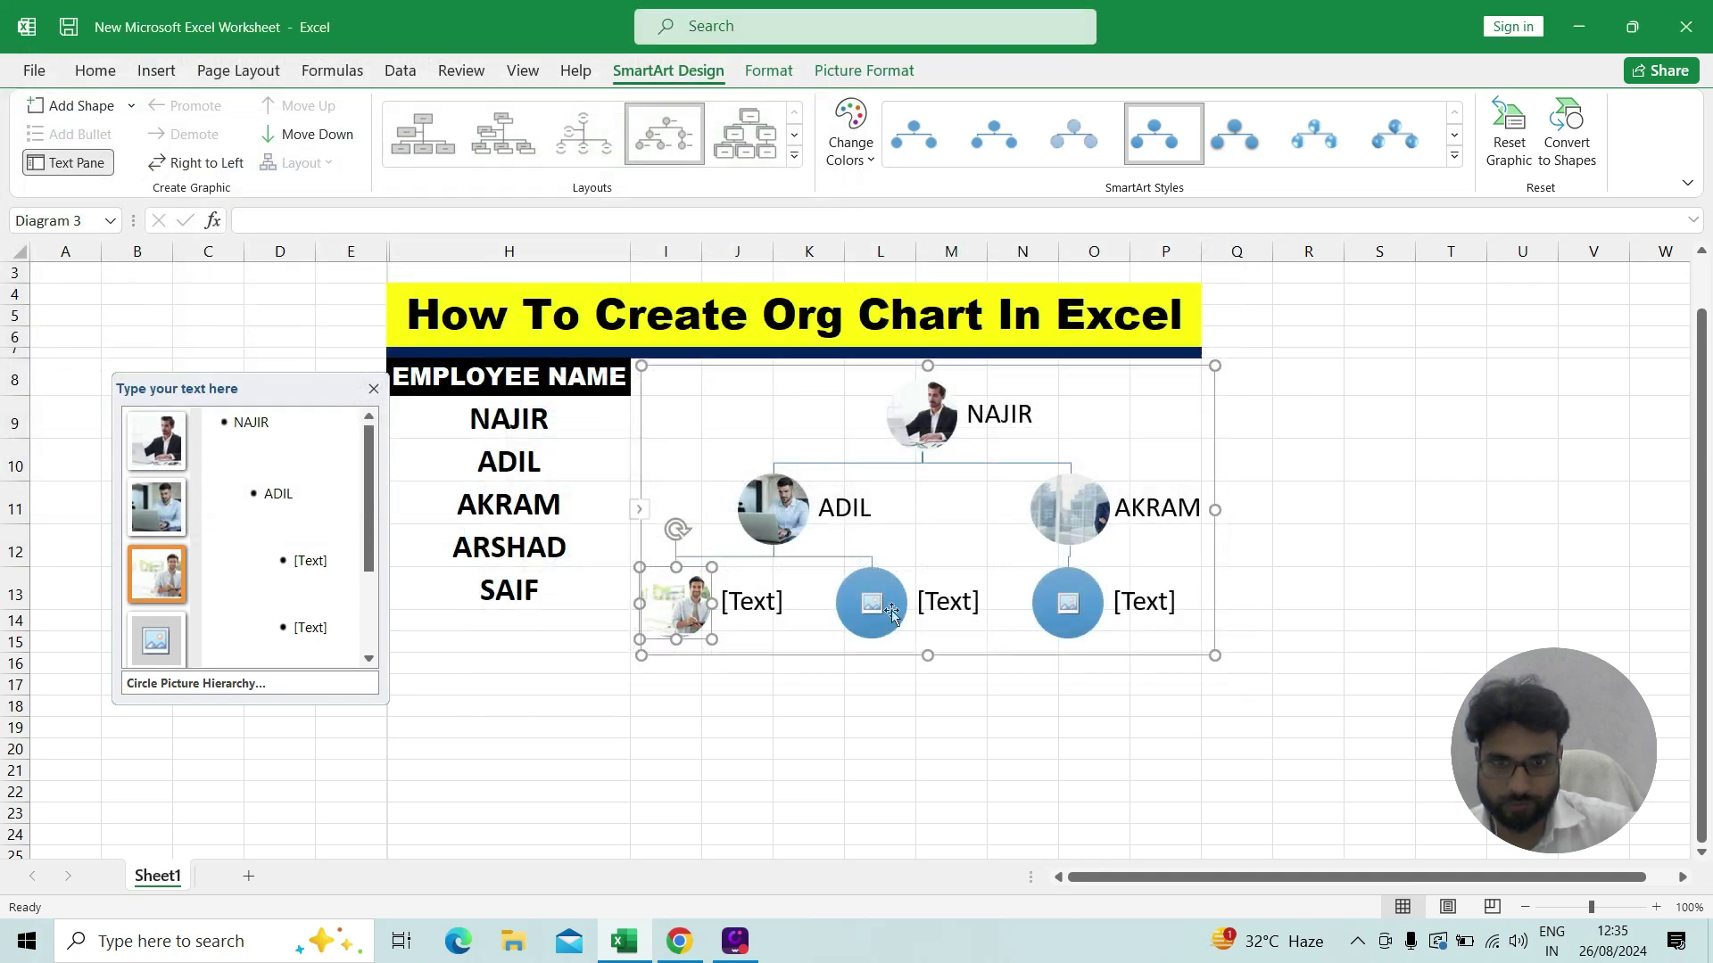
- Insert the young-cool-man okay-gesture photo from file into the bottom-right circle
{"action": "left_click", "coordinate": [1075, 609]}
{"action": "left_click", "coordinate": [749, 482]}
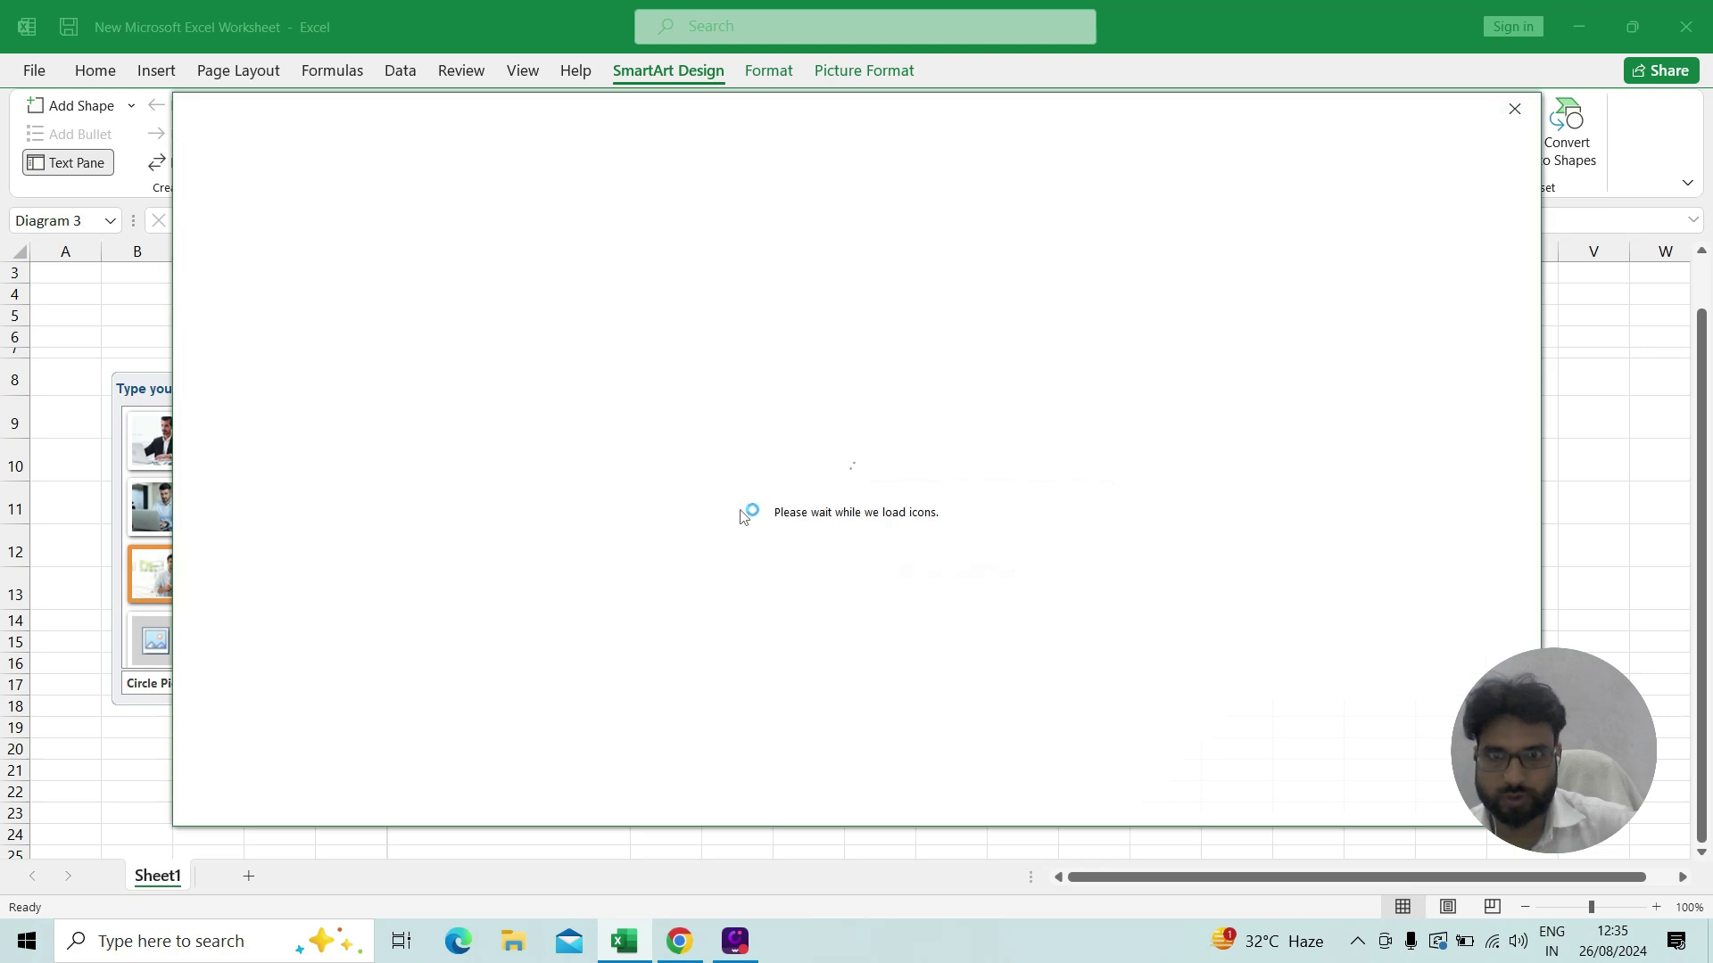
{"action": "key", "text": "Escape"}
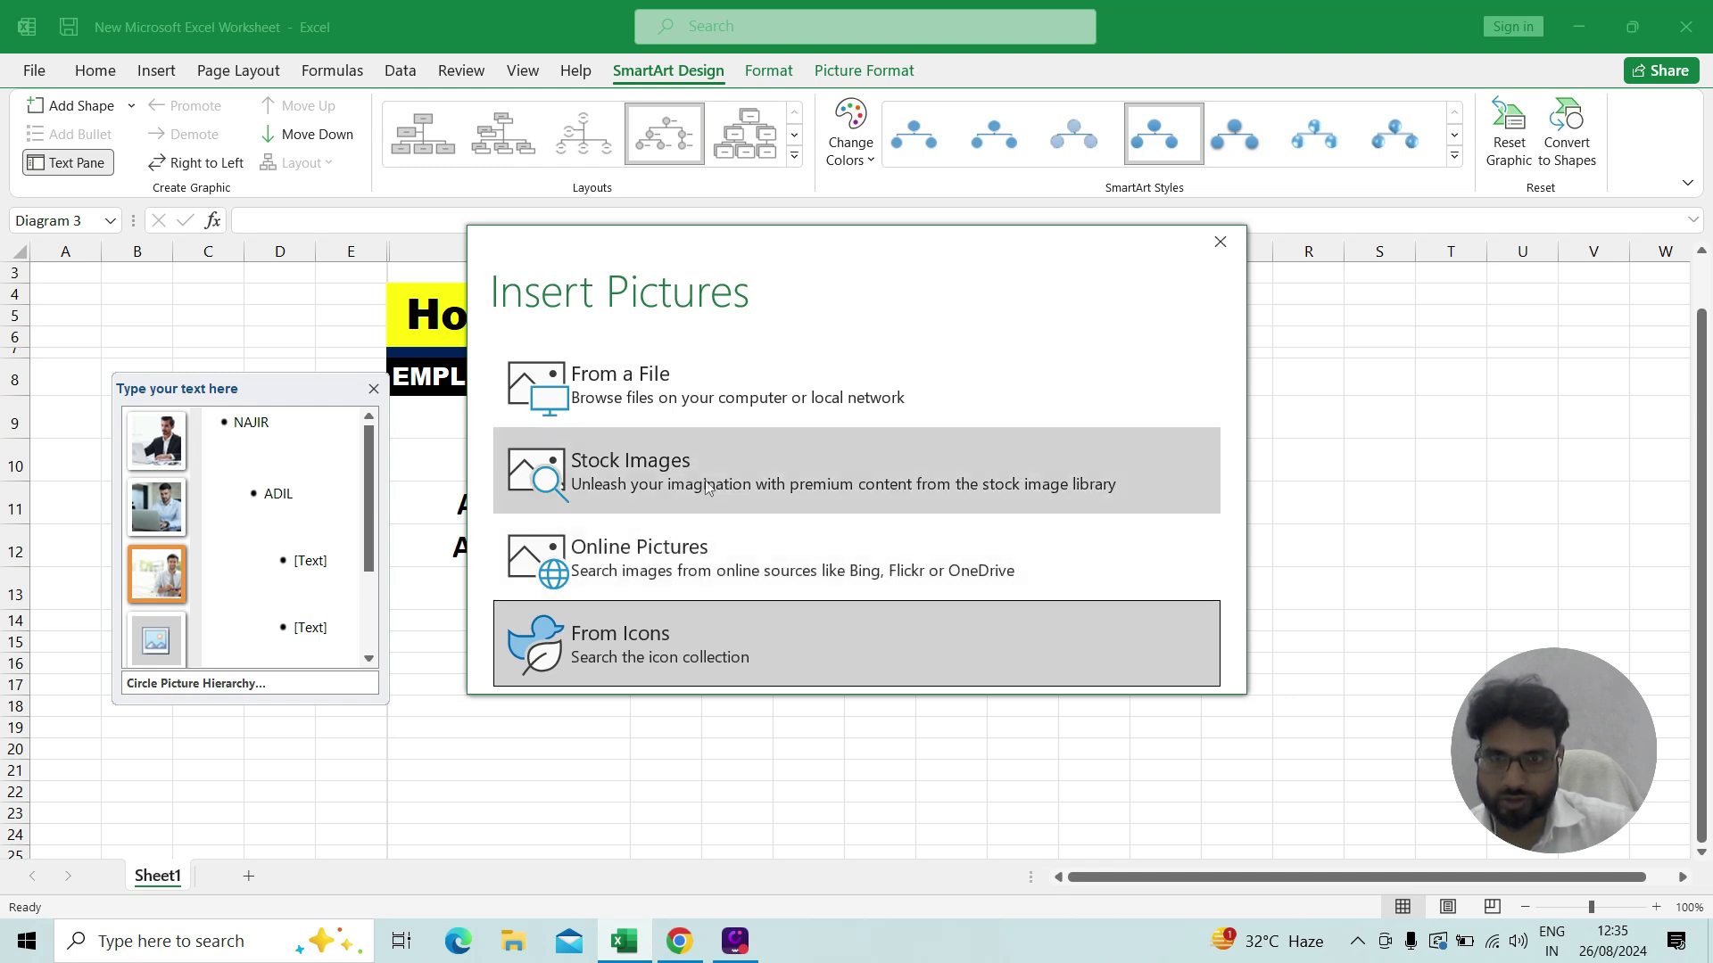
{"action": "left_click", "coordinate": [698, 403]}
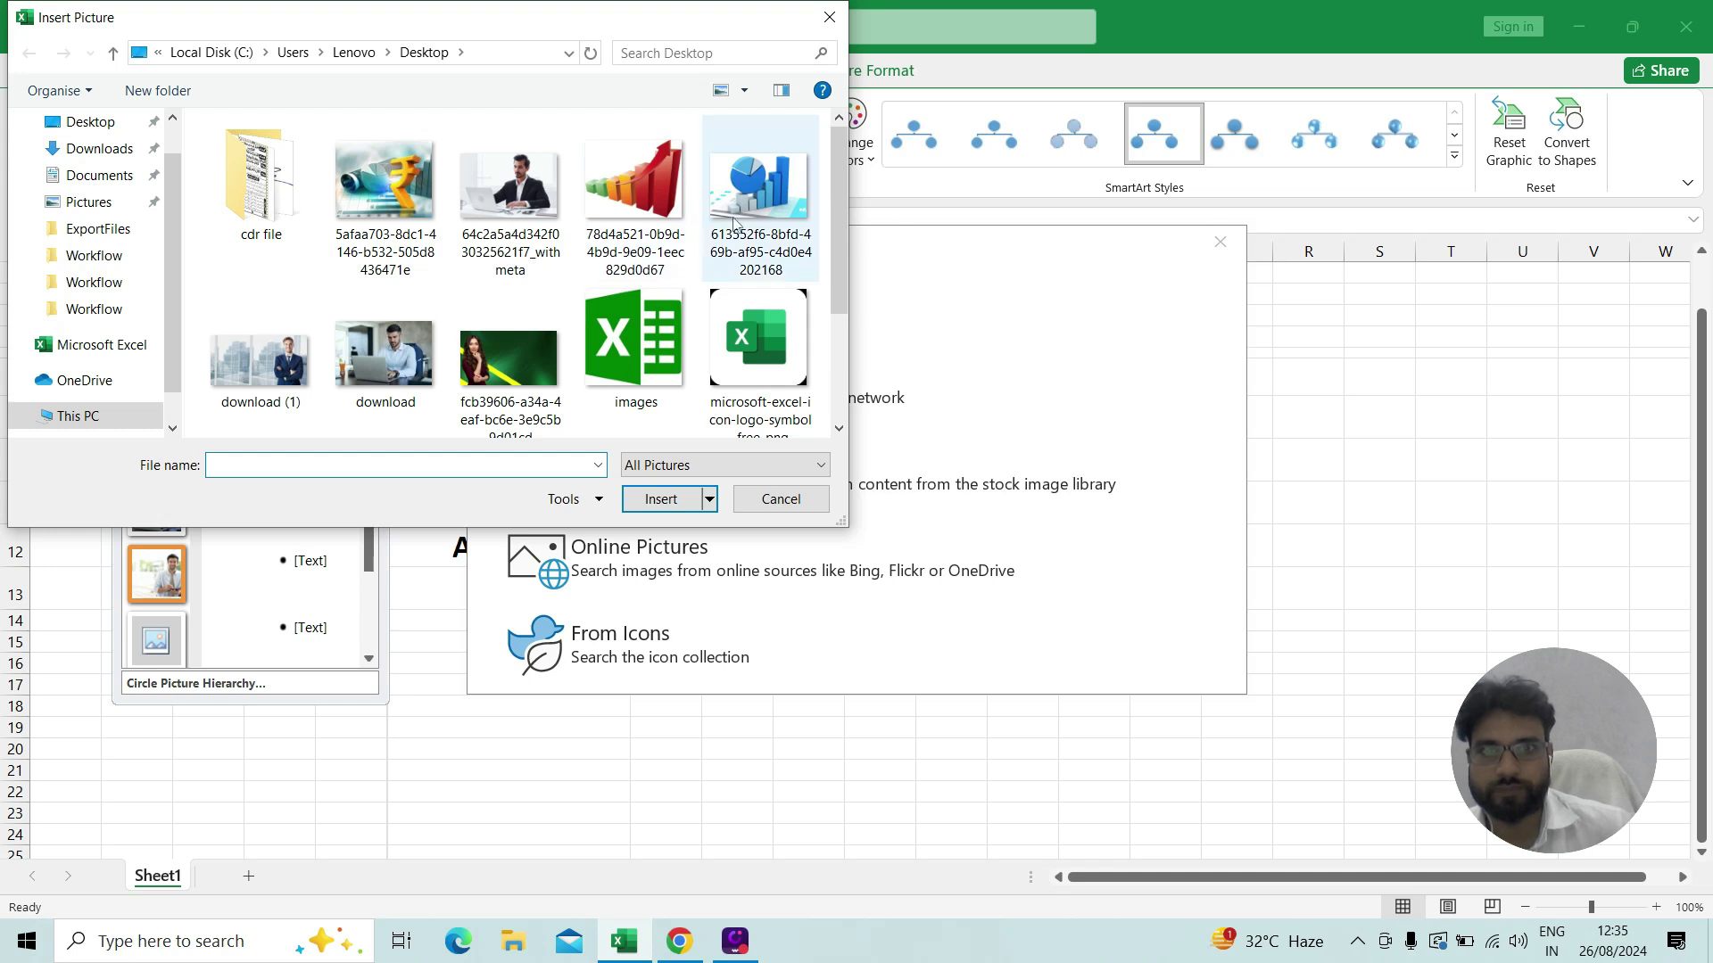
{"action": "left_click_drag", "start_coordinate": [839, 191], "coordinate": [835, 341]}
{"action": "left_click", "coordinate": [646, 312]}
{"action": "left_click", "coordinate": [662, 499]}
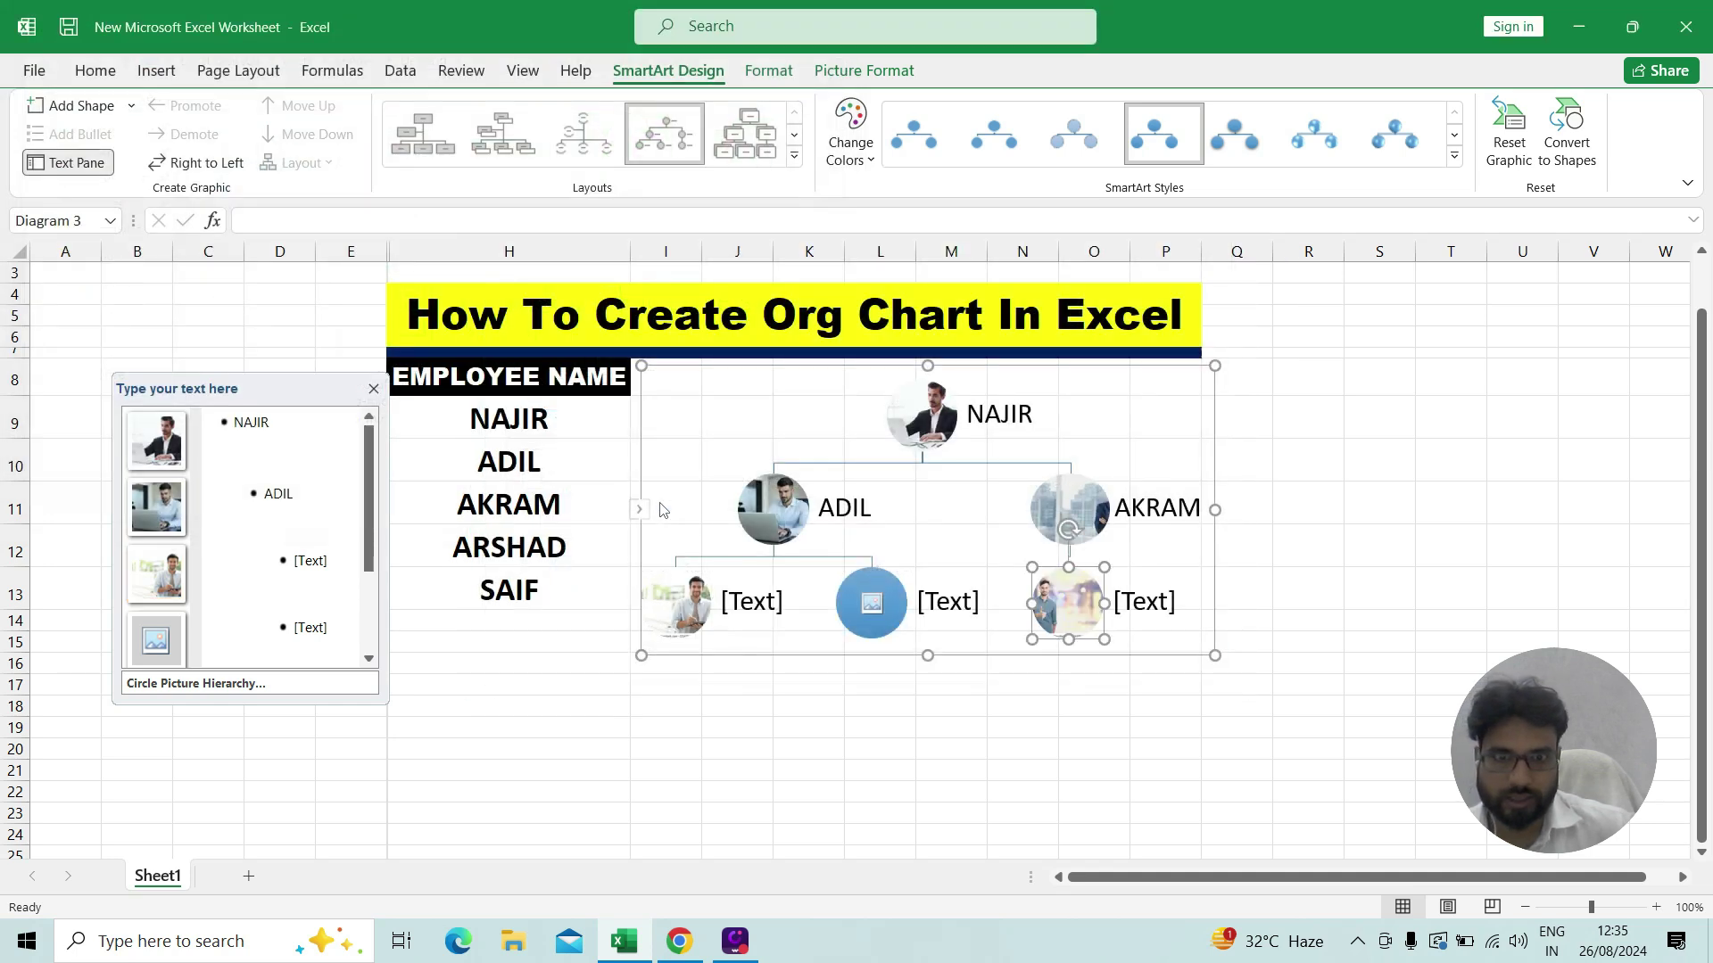
- Insert the apple icon from the icon library into the bottom-middle circle
{"action": "left_click", "coordinate": [875, 615]}
{"action": "left_click", "coordinate": [875, 612]}
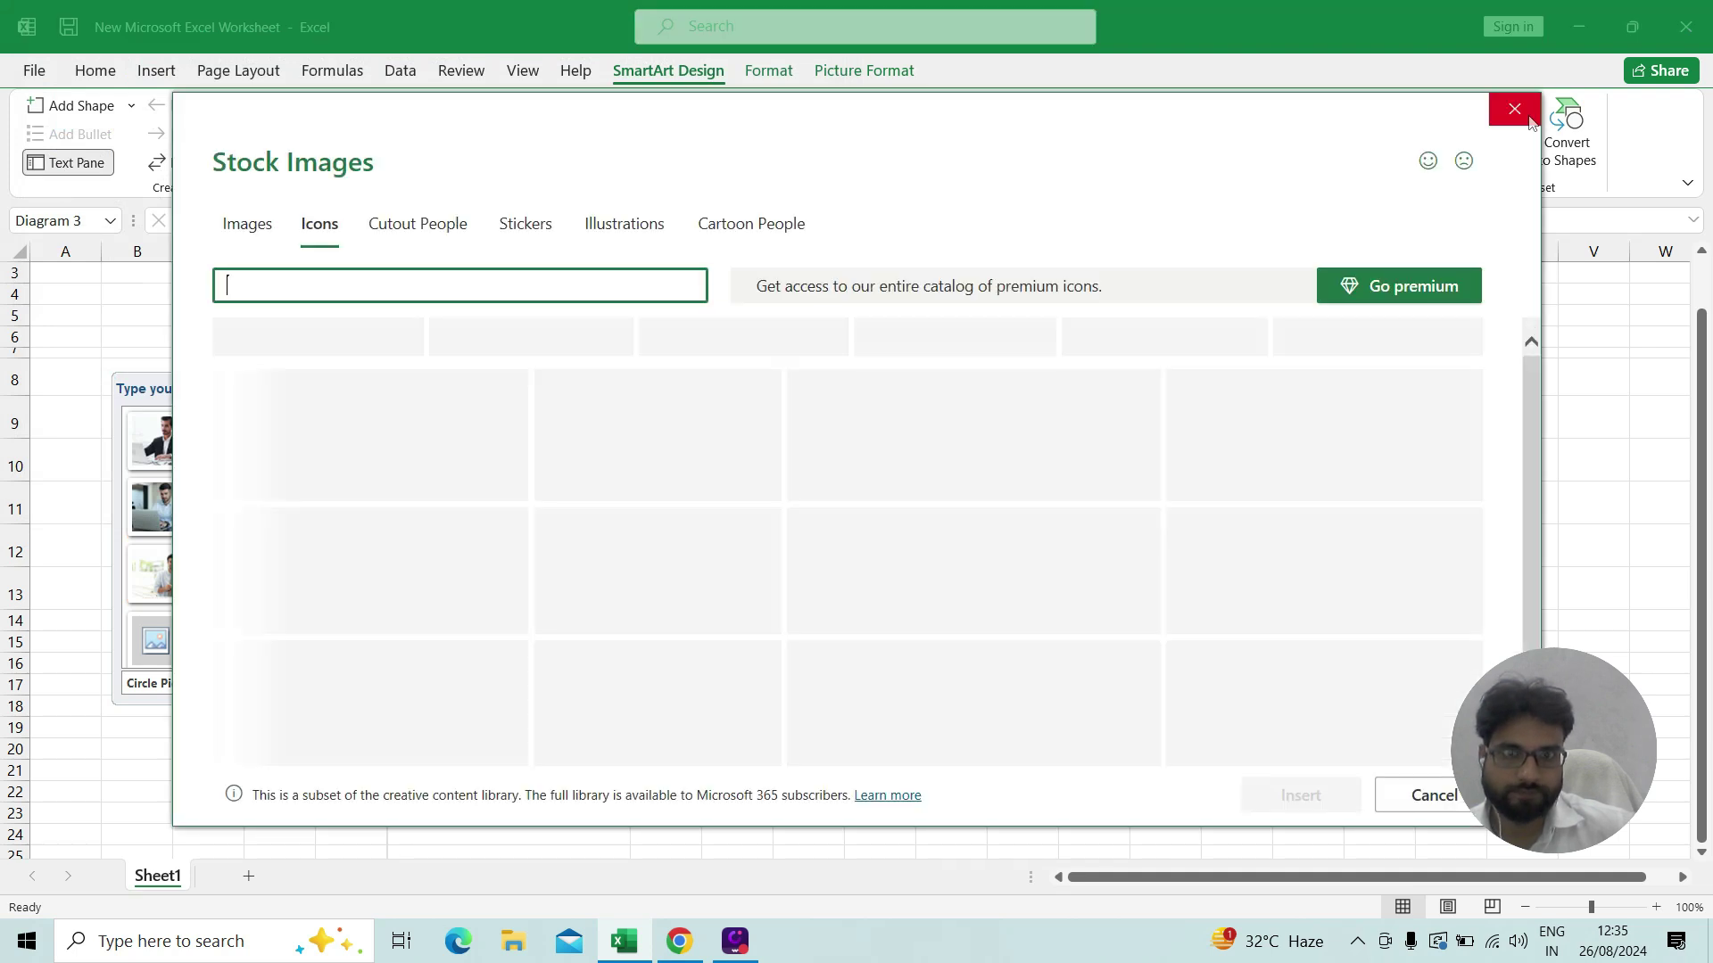
{"action": "left_click", "coordinate": [1531, 122]}
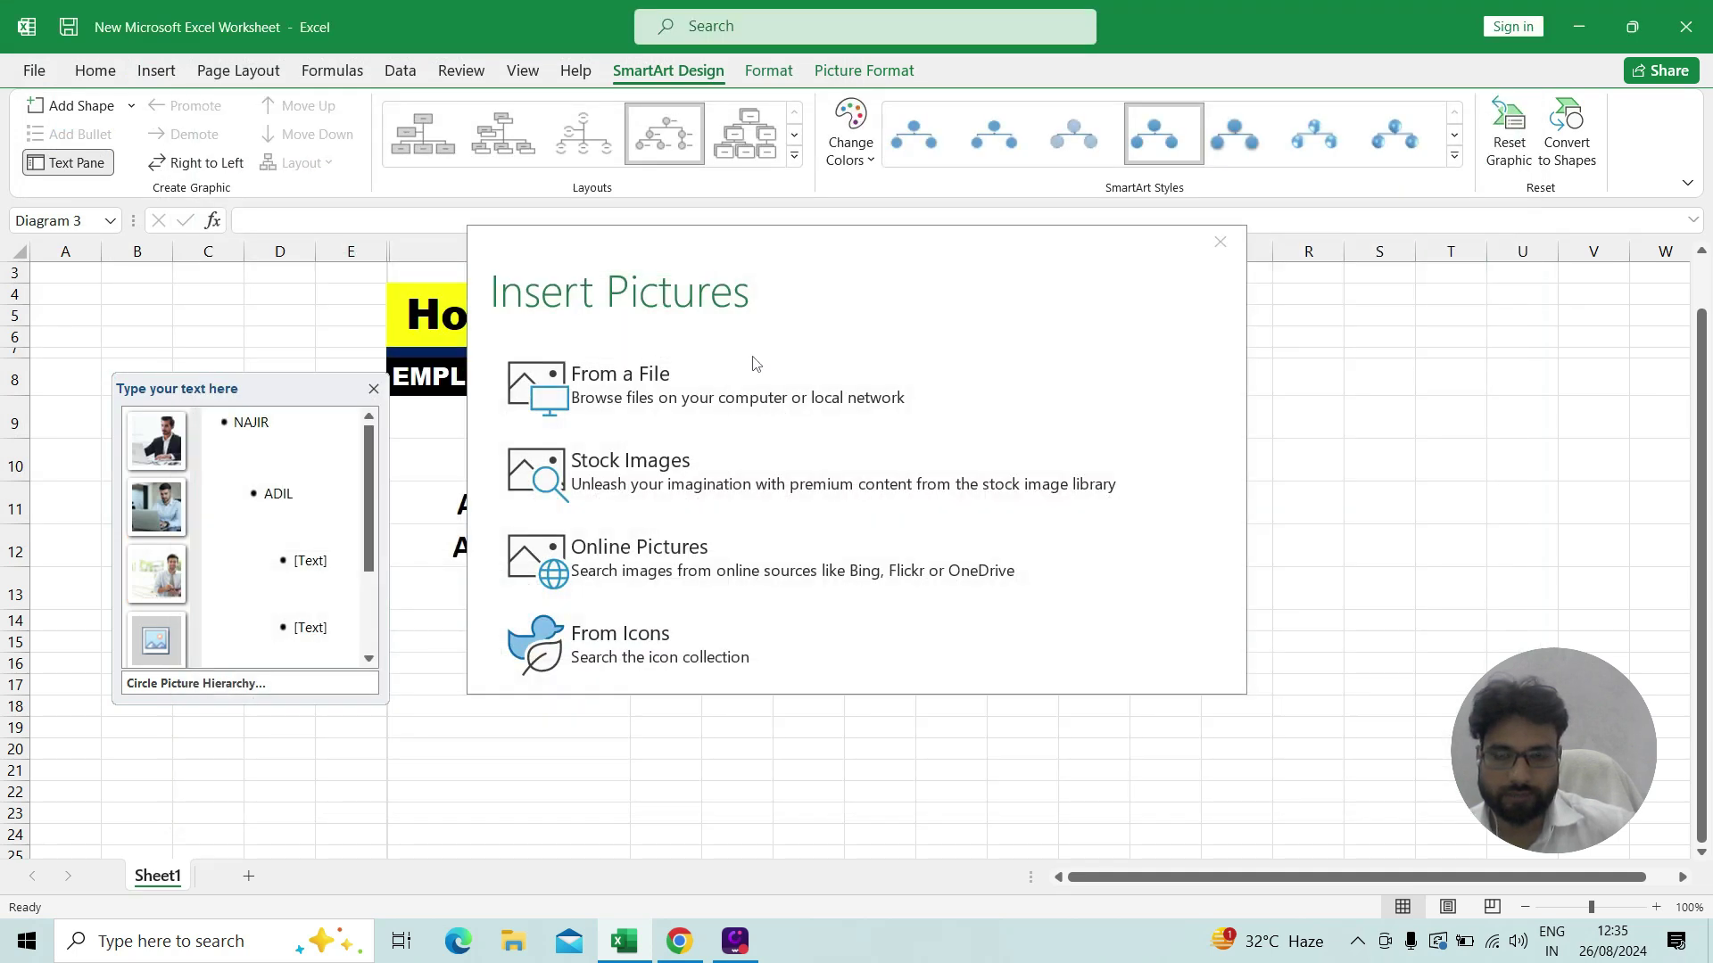
{"action": "left_click", "coordinate": [693, 652]}
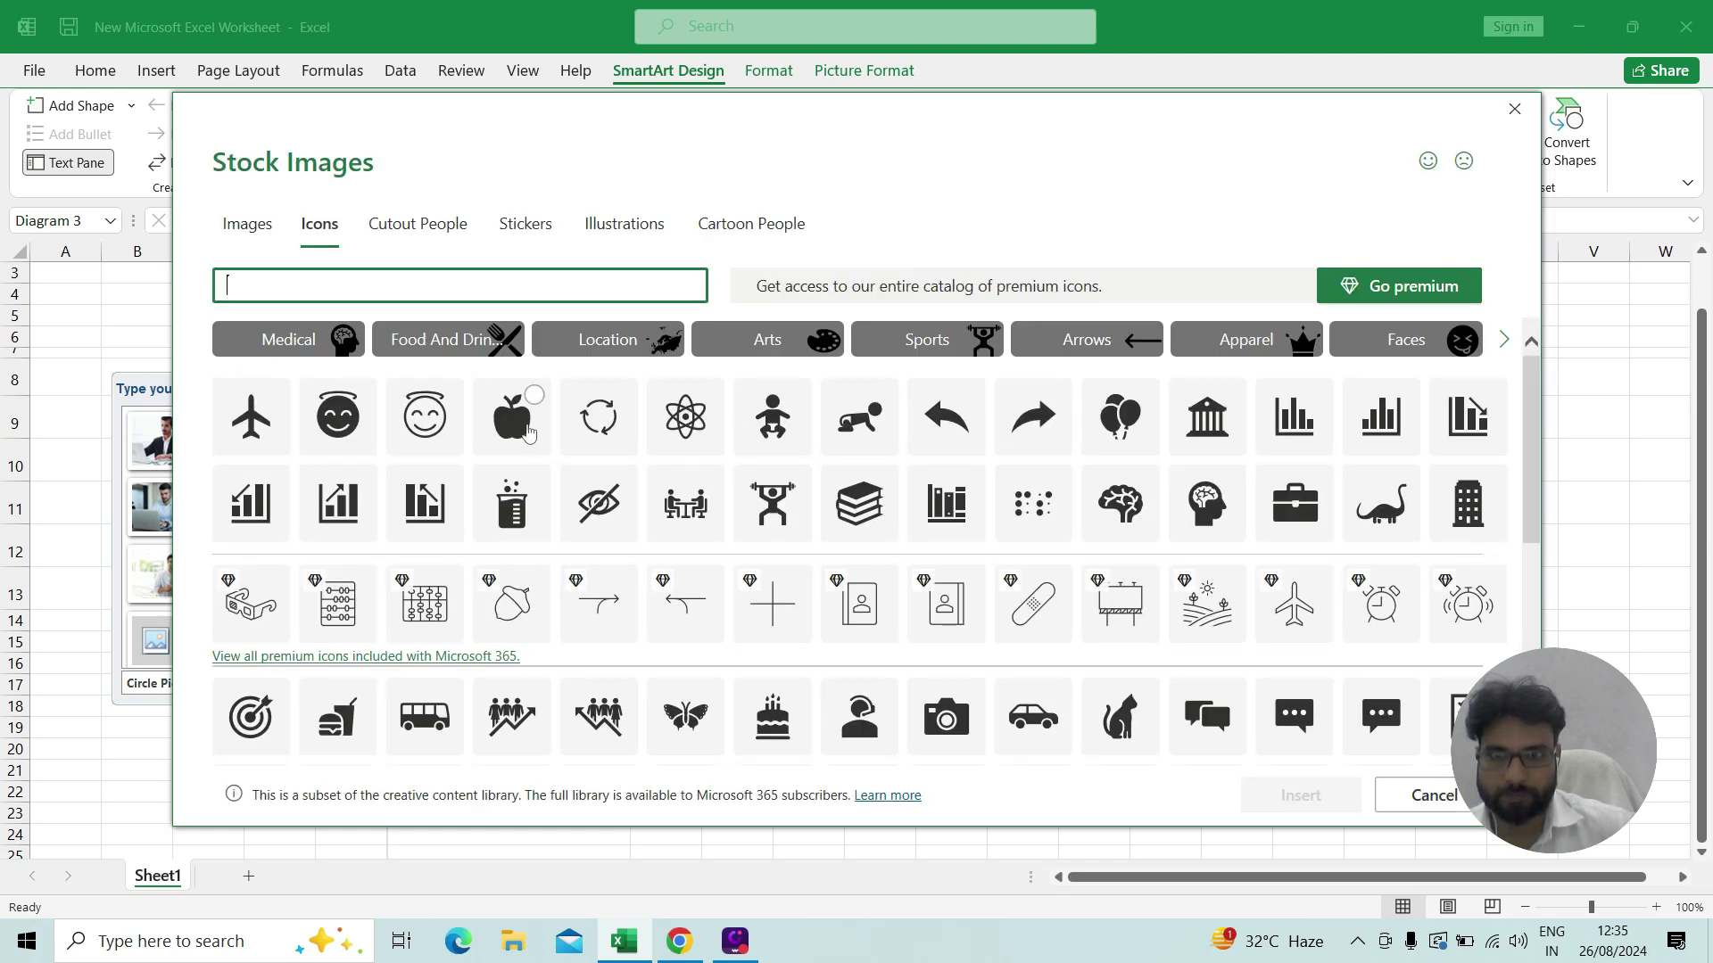
{"action": "left_click", "coordinate": [532, 397]}
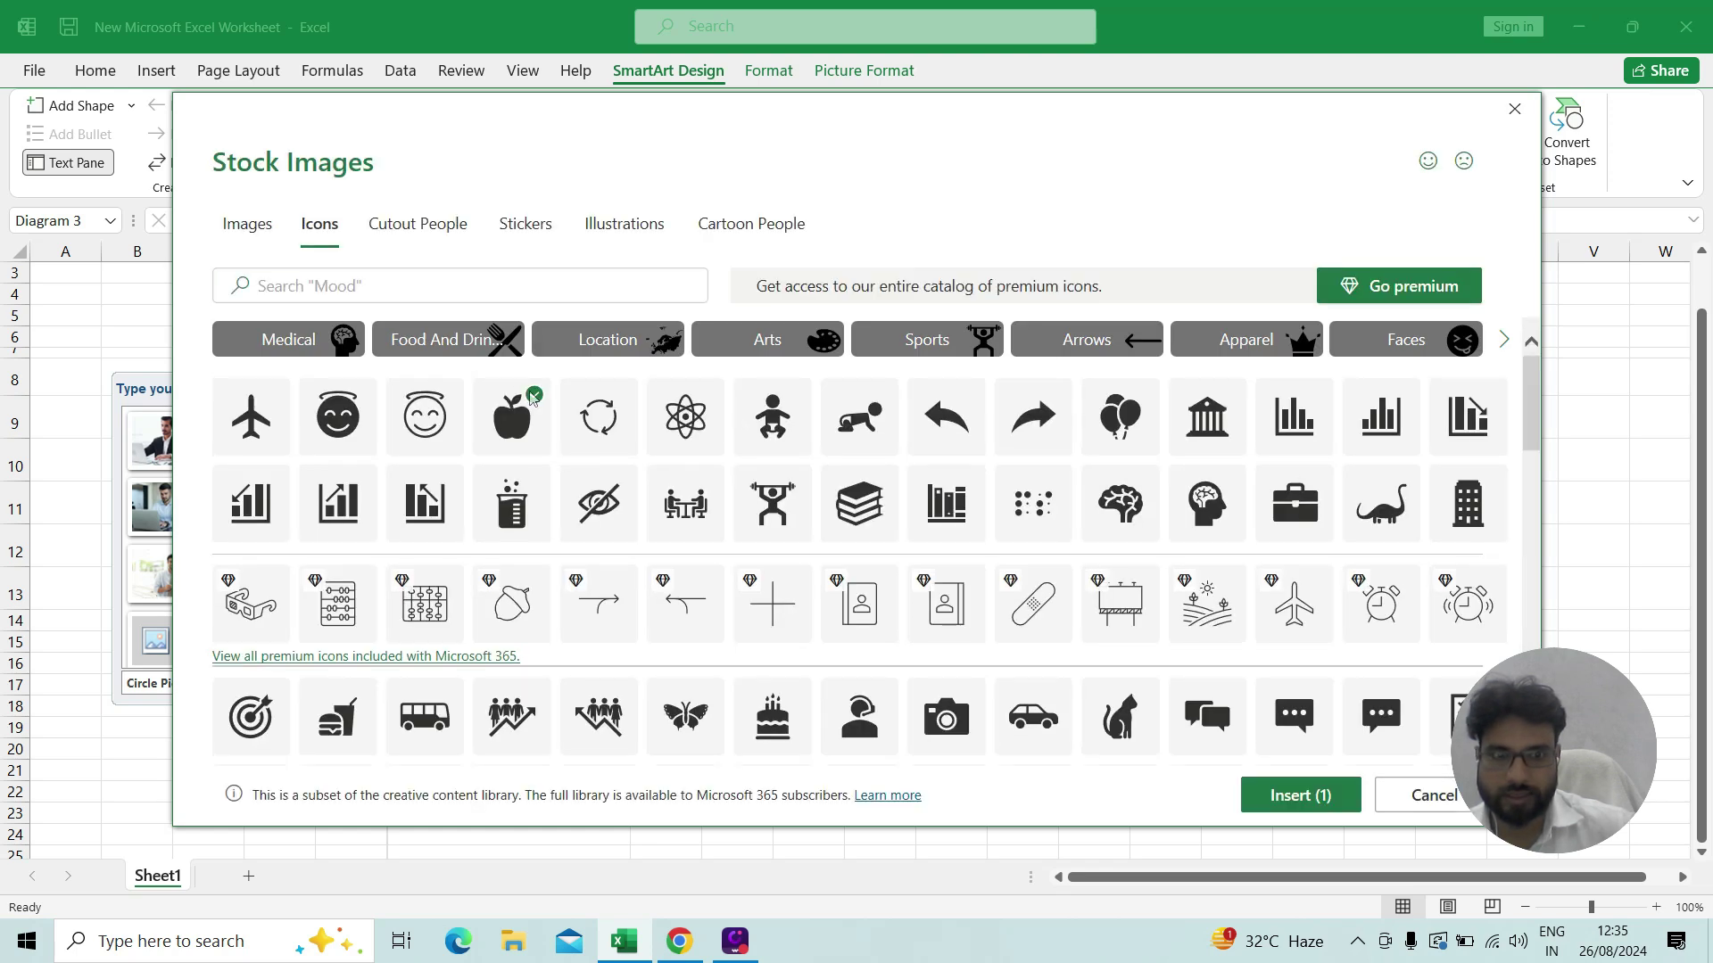
{"action": "left_click", "coordinate": [1285, 807]}
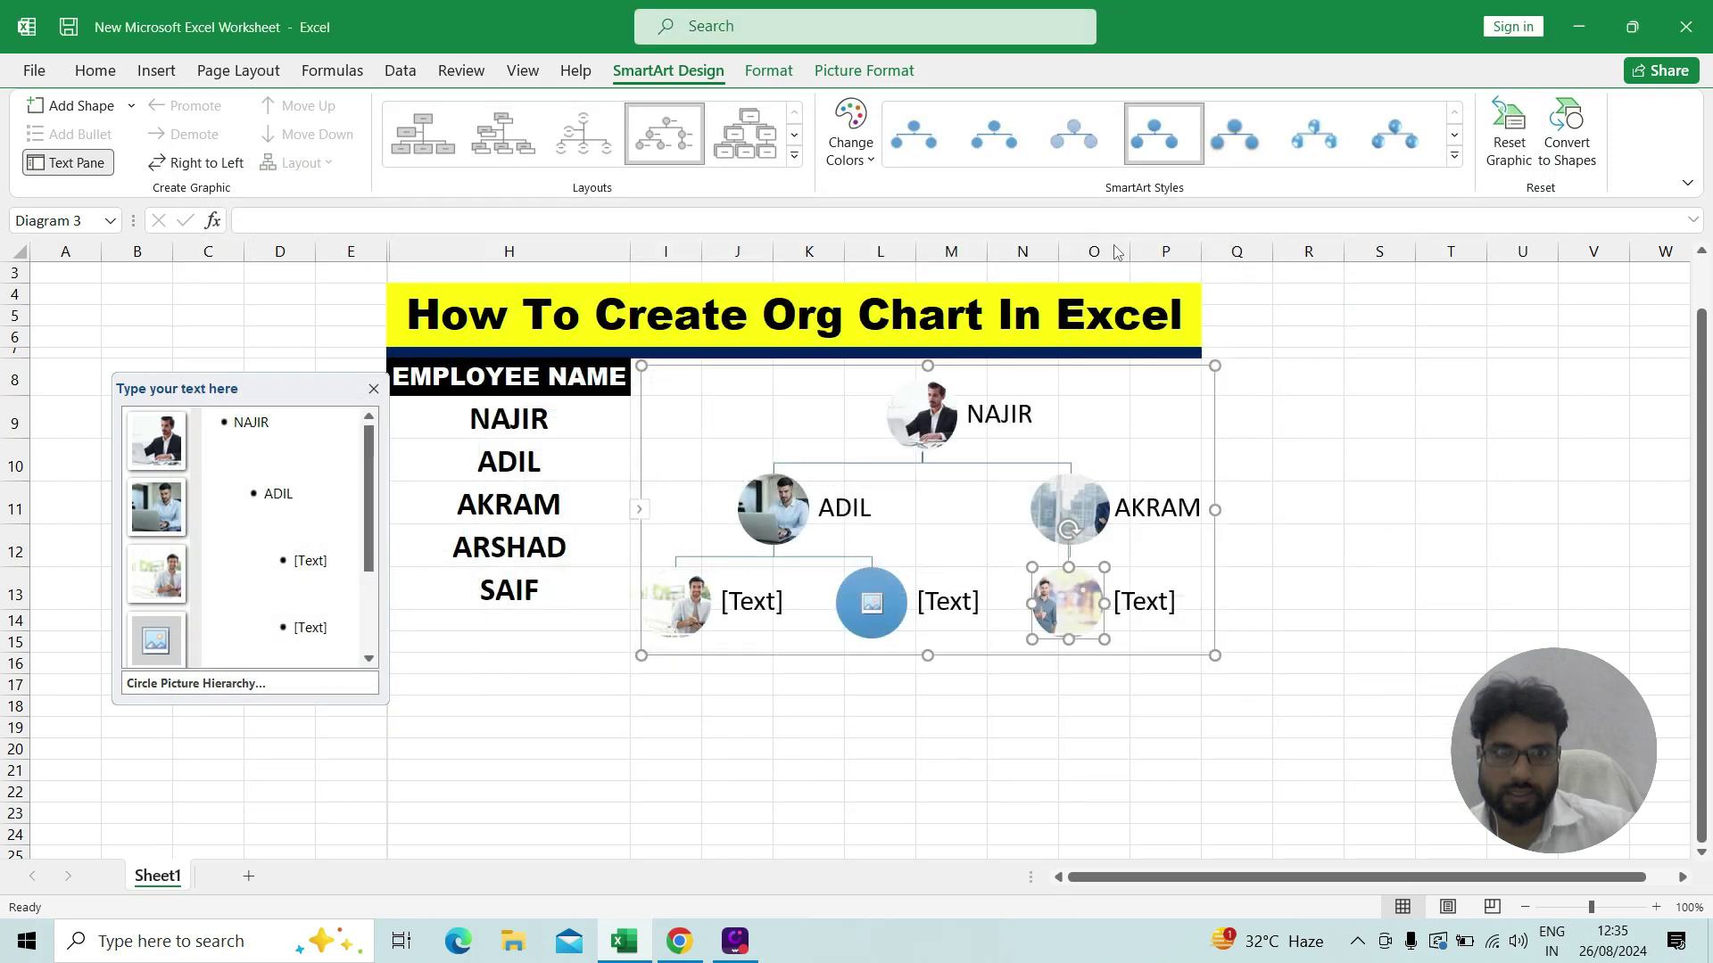
- Label the three third-level nodes ARSHD, APPLE and SAIF
{"action": "left_click", "coordinate": [954, 683]}
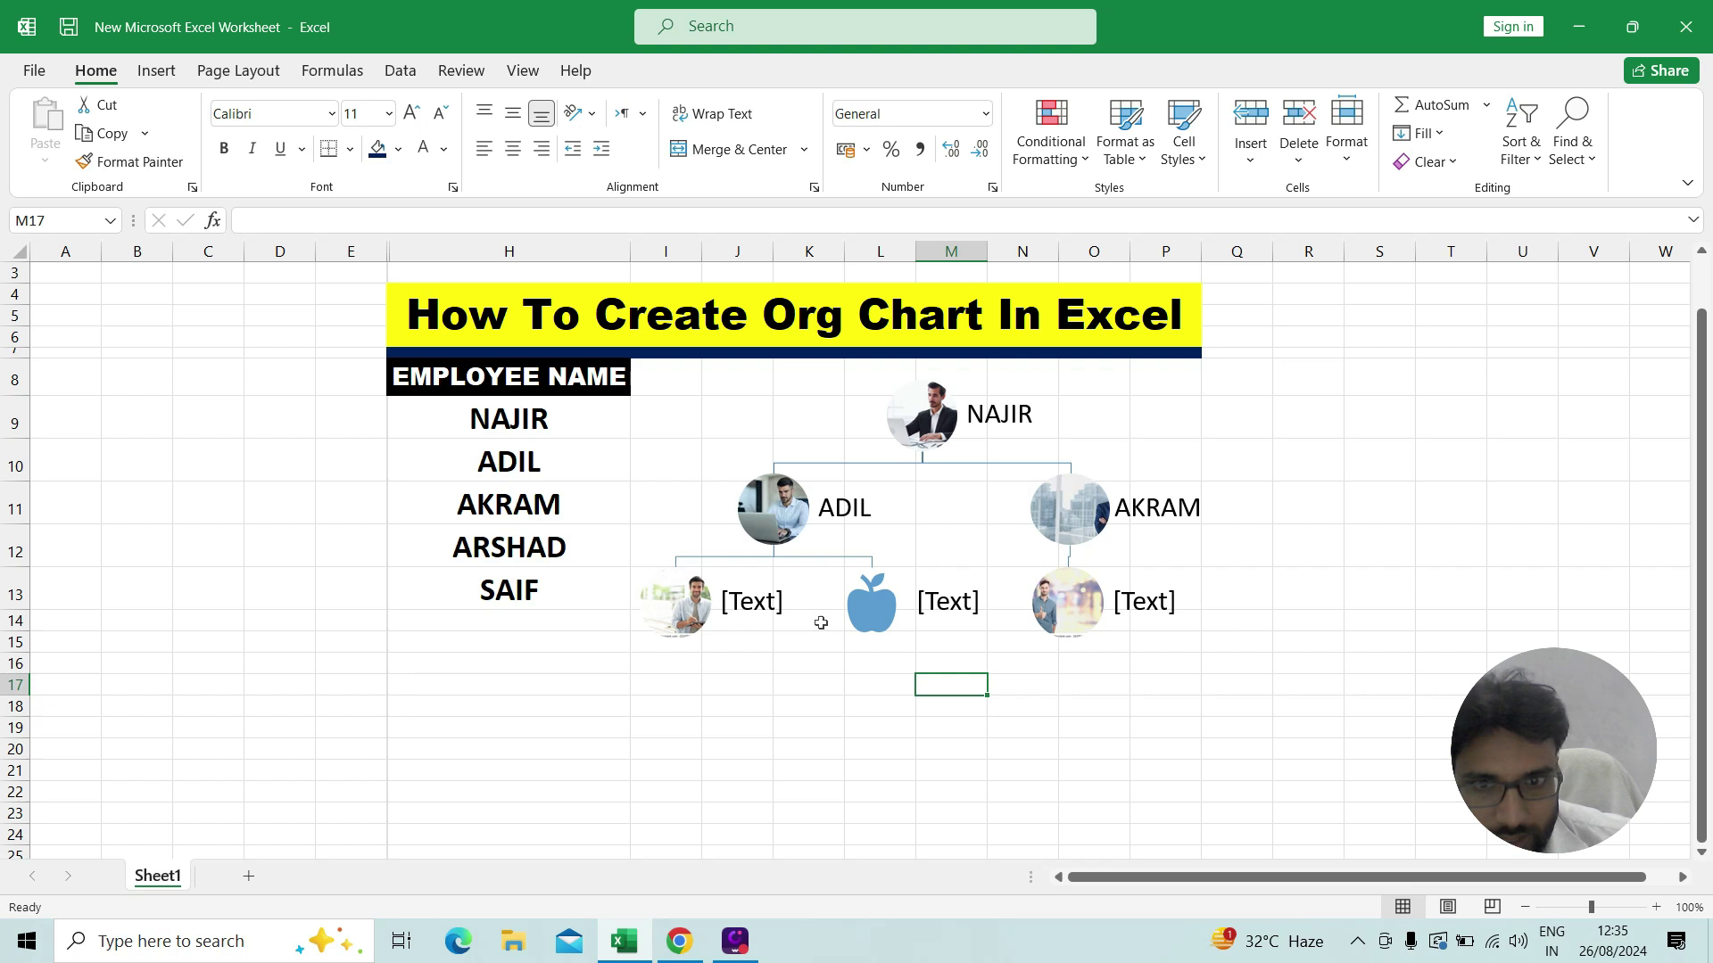
{"action": "left_click", "coordinate": [754, 605]}
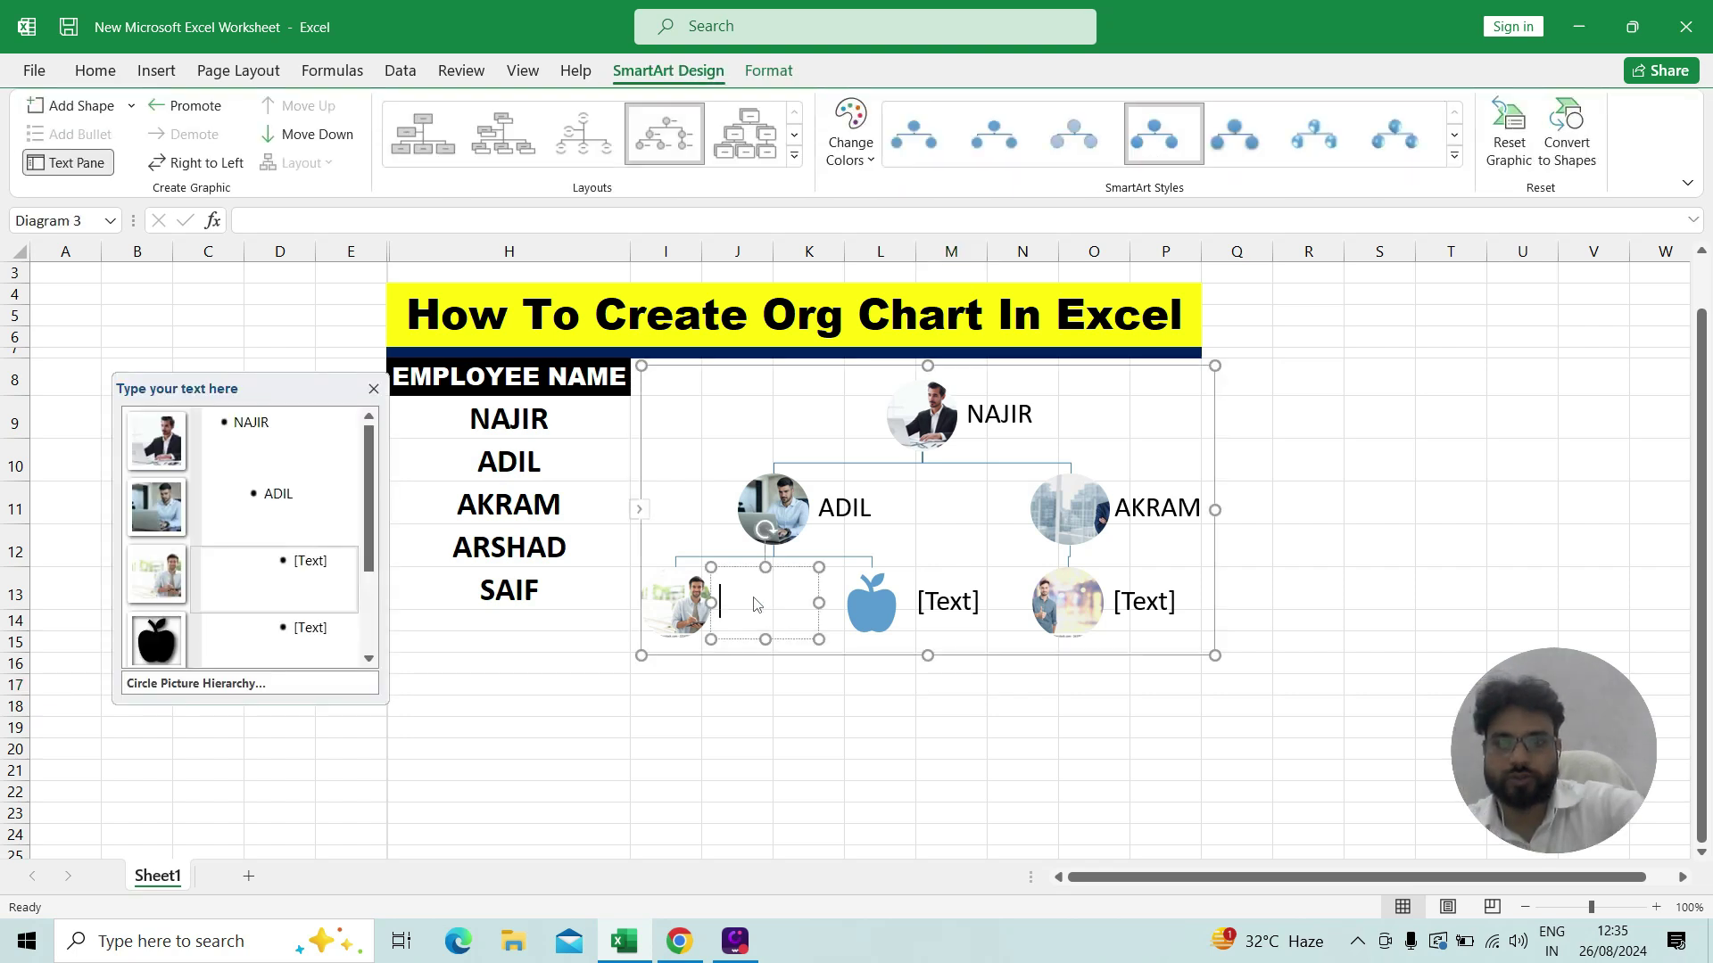
{"action": "type", "text": "ARSHD"}
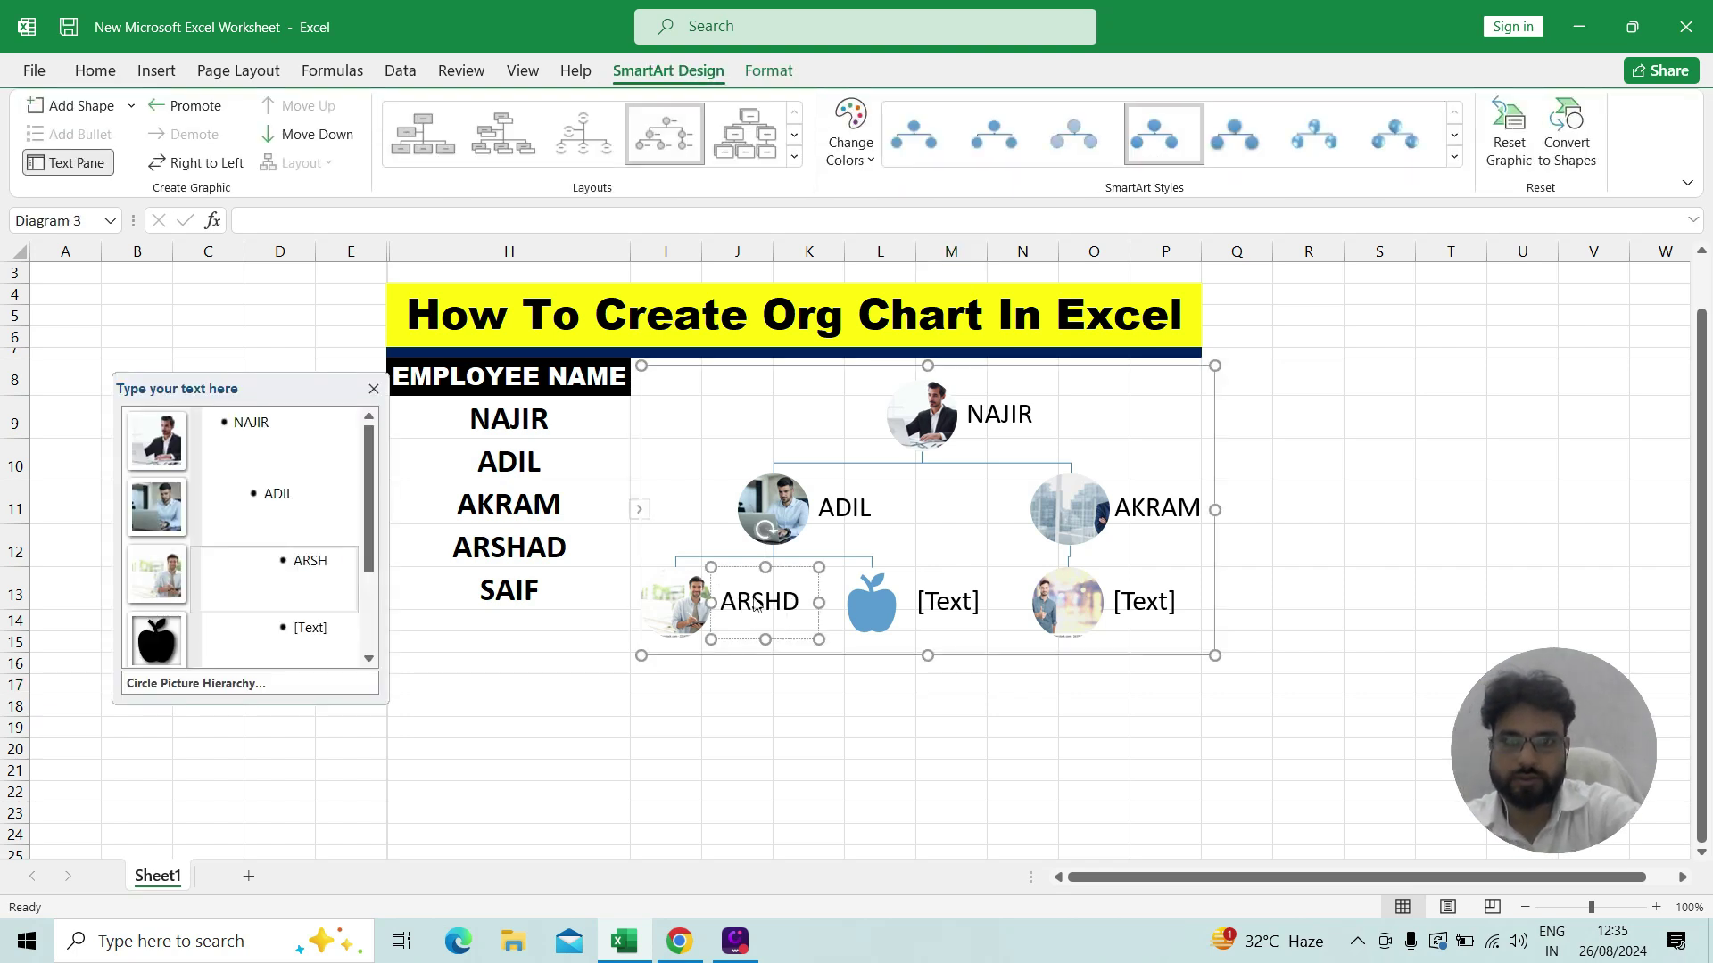
{"action": "left_click", "coordinate": [971, 605]}
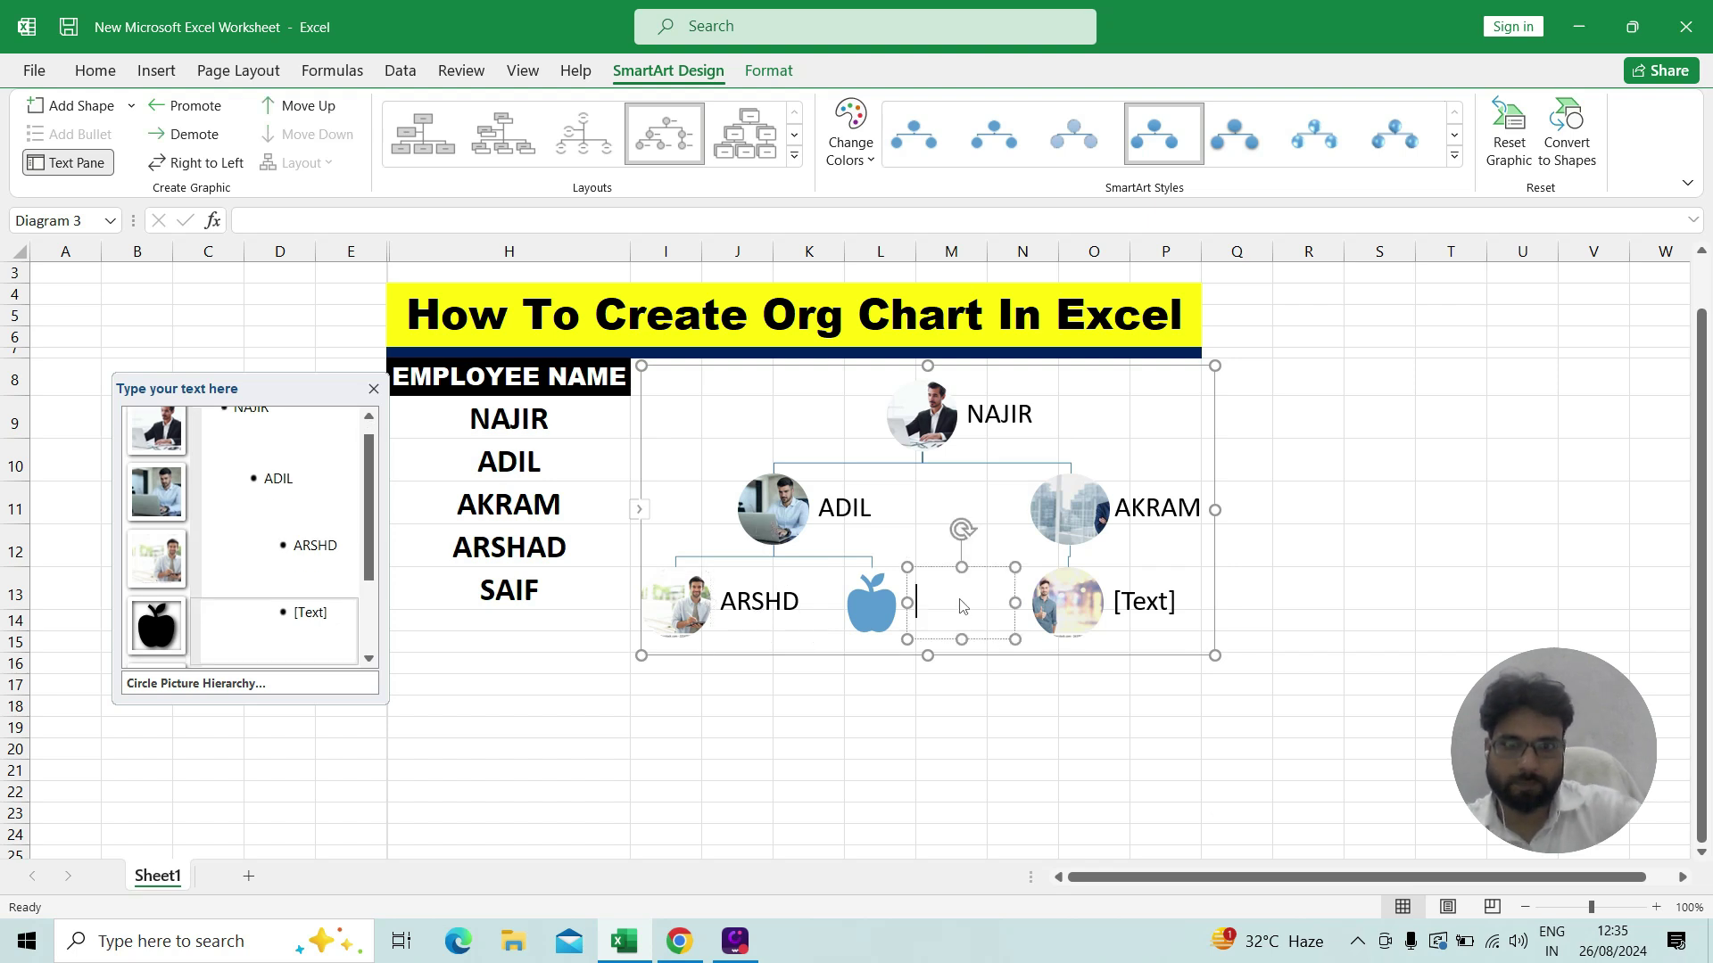
{"action": "type", "text": "APLE"}
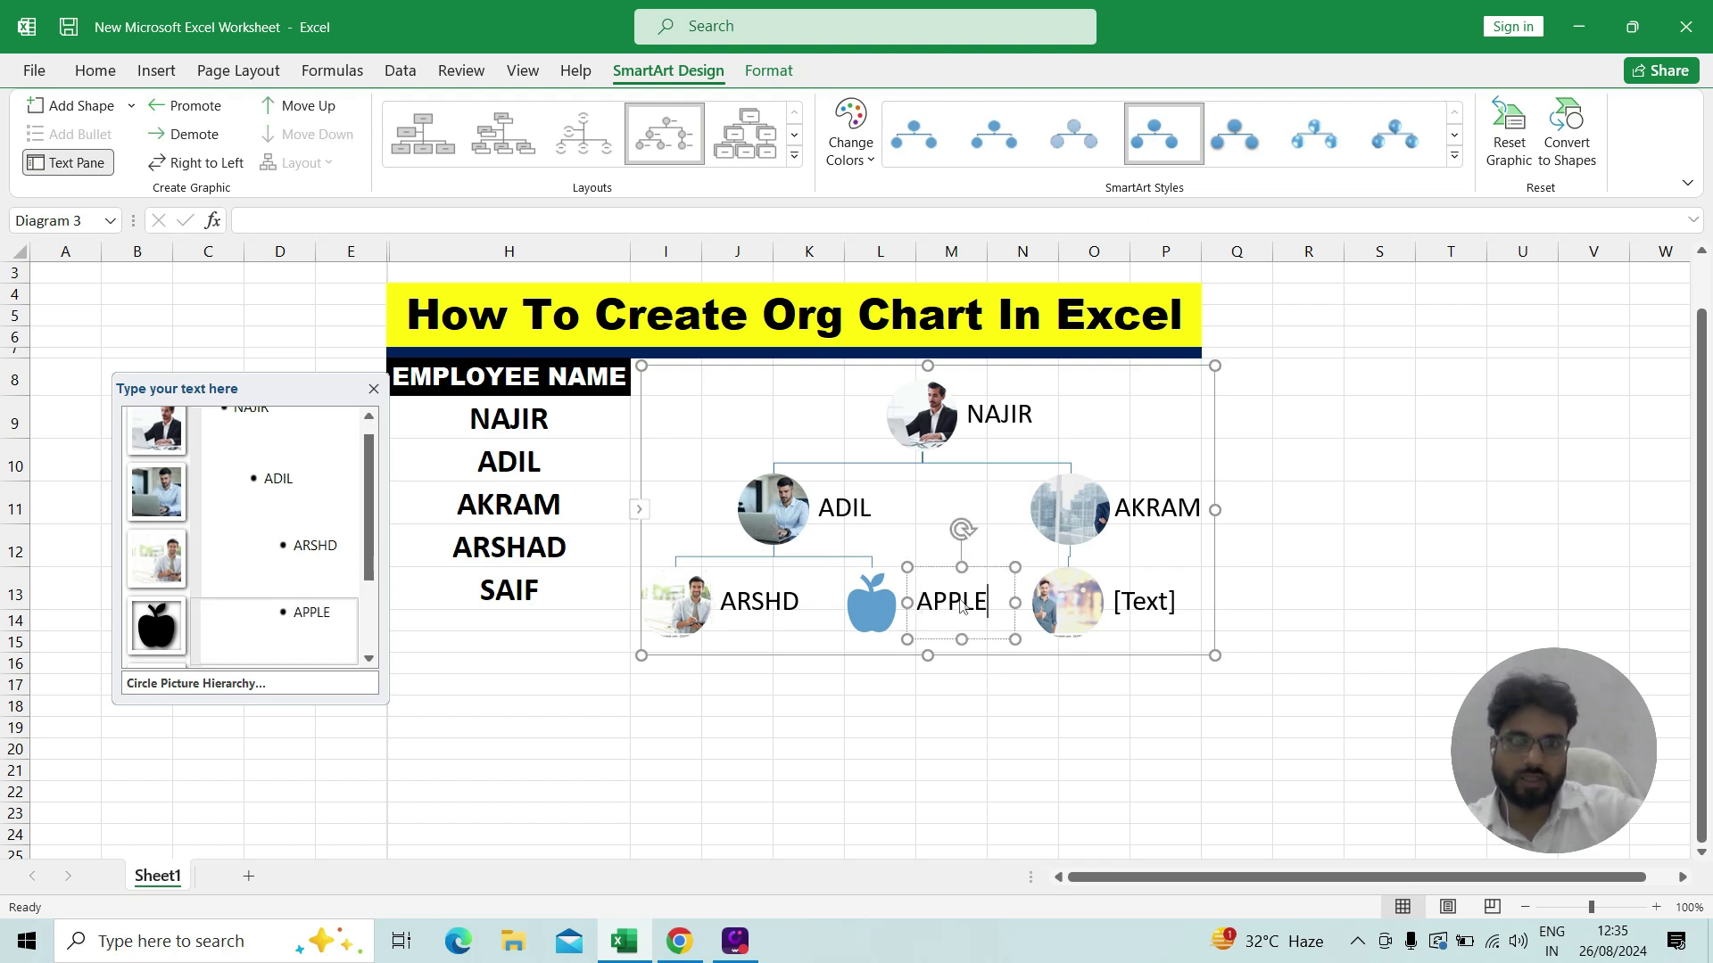
{"action": "left_click", "coordinate": [1158, 609]}
{"action": "type", "text": "SAIF"}
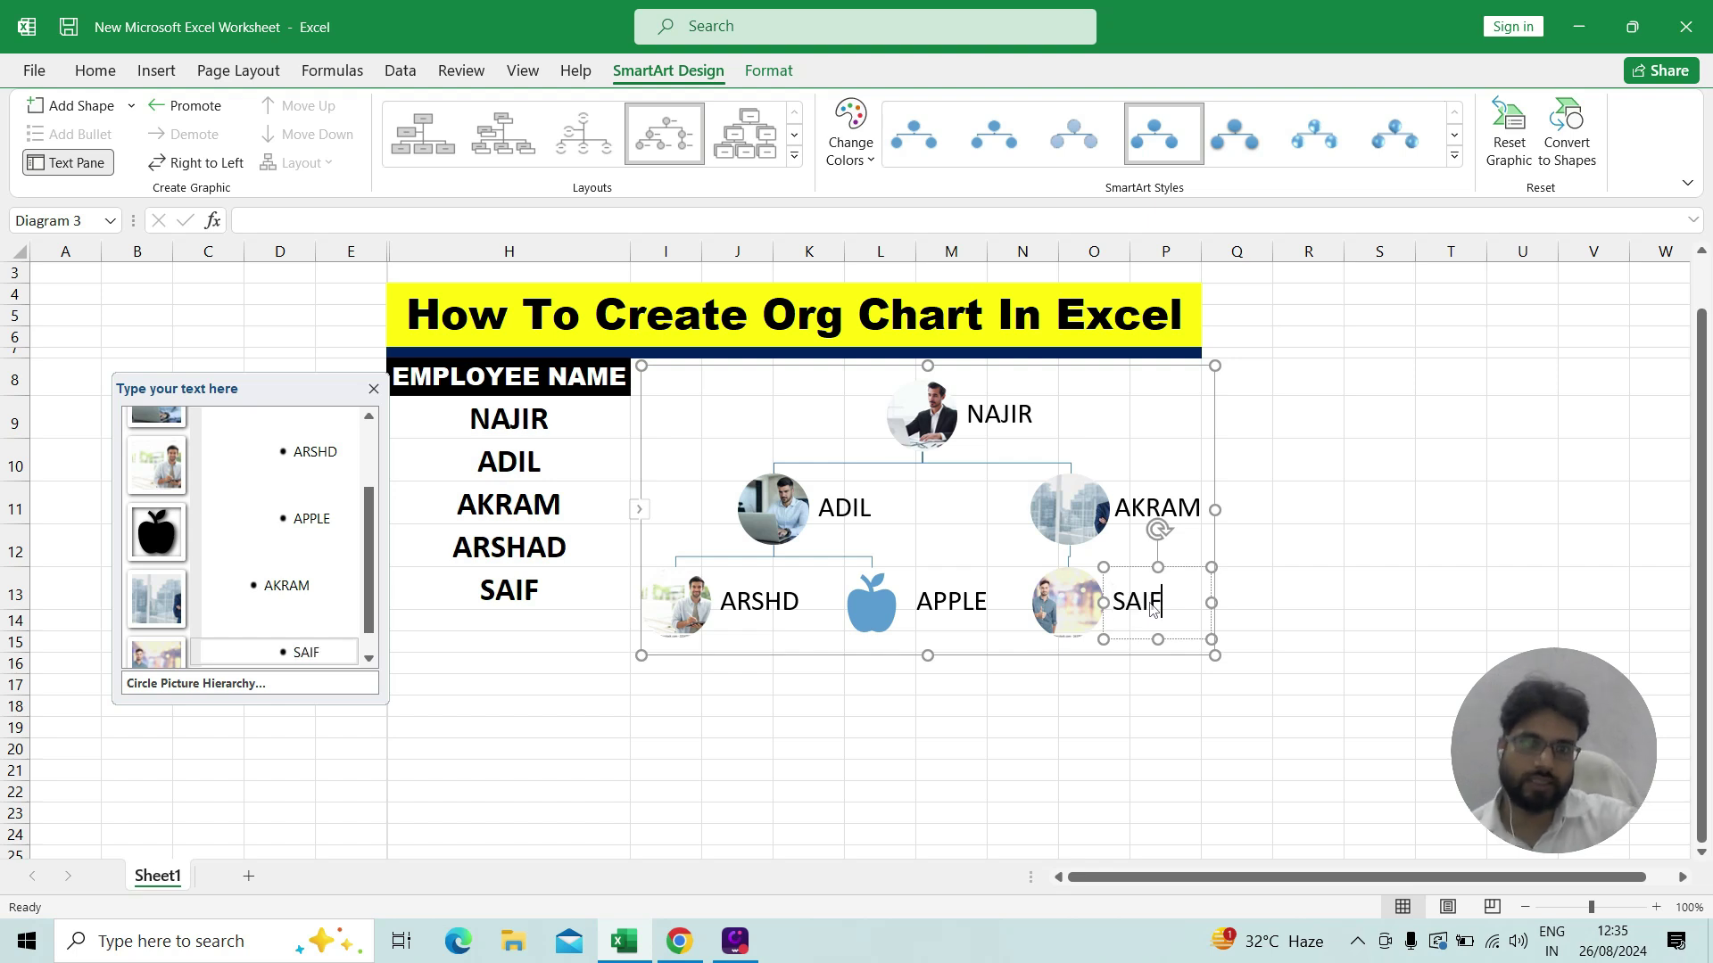
{"action": "left_click", "coordinate": [1142, 722]}
{"action": "left_click", "coordinate": [748, 431]}
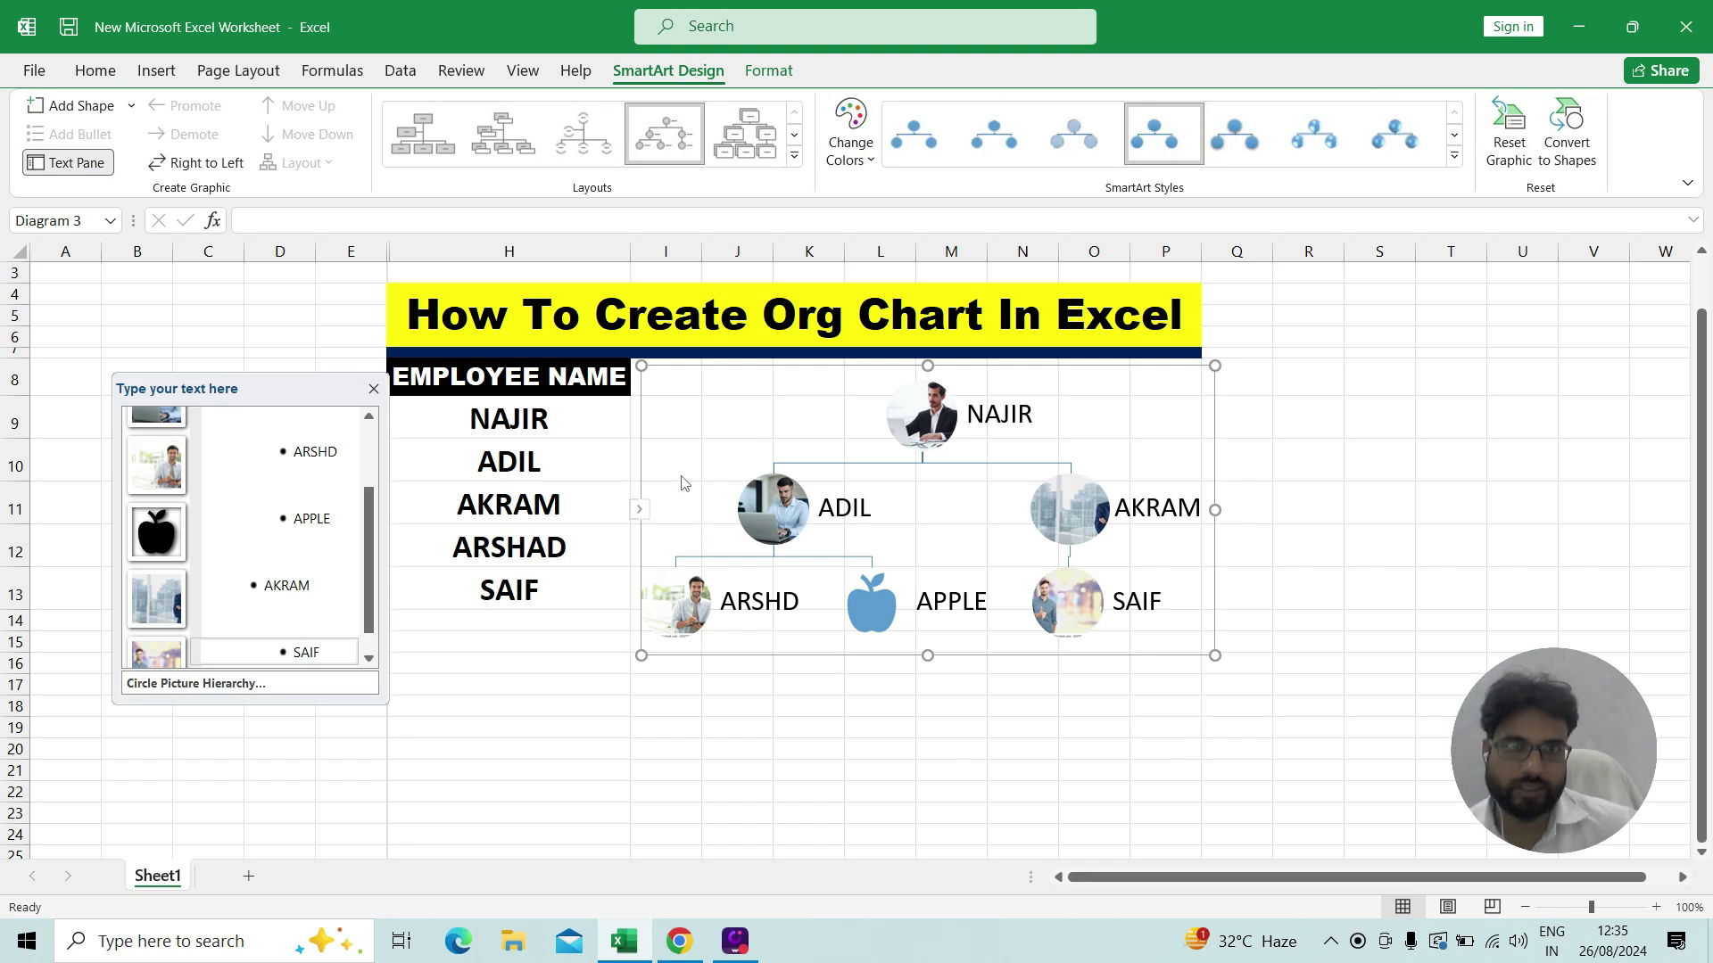
- Give the org chart a new colour scheme and the last, tilted 3-D perspective SmartArt style
{"action": "left_click", "coordinate": [847, 130]}
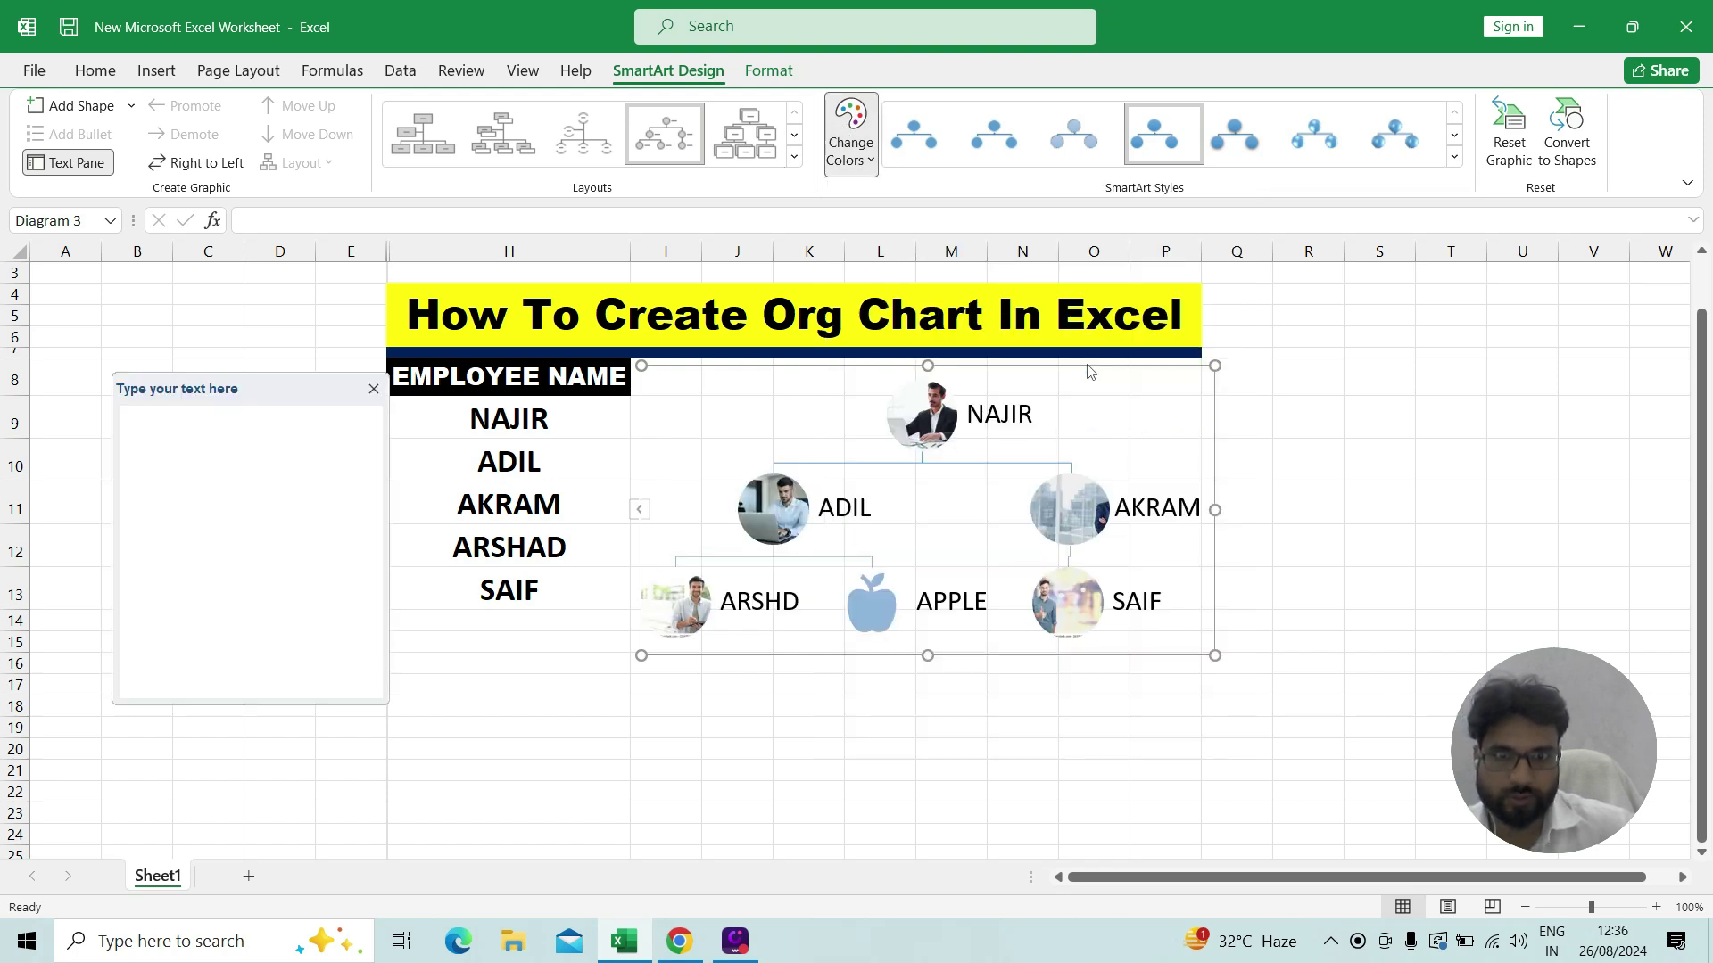
{"action": "left_click", "coordinate": [1095, 376]}
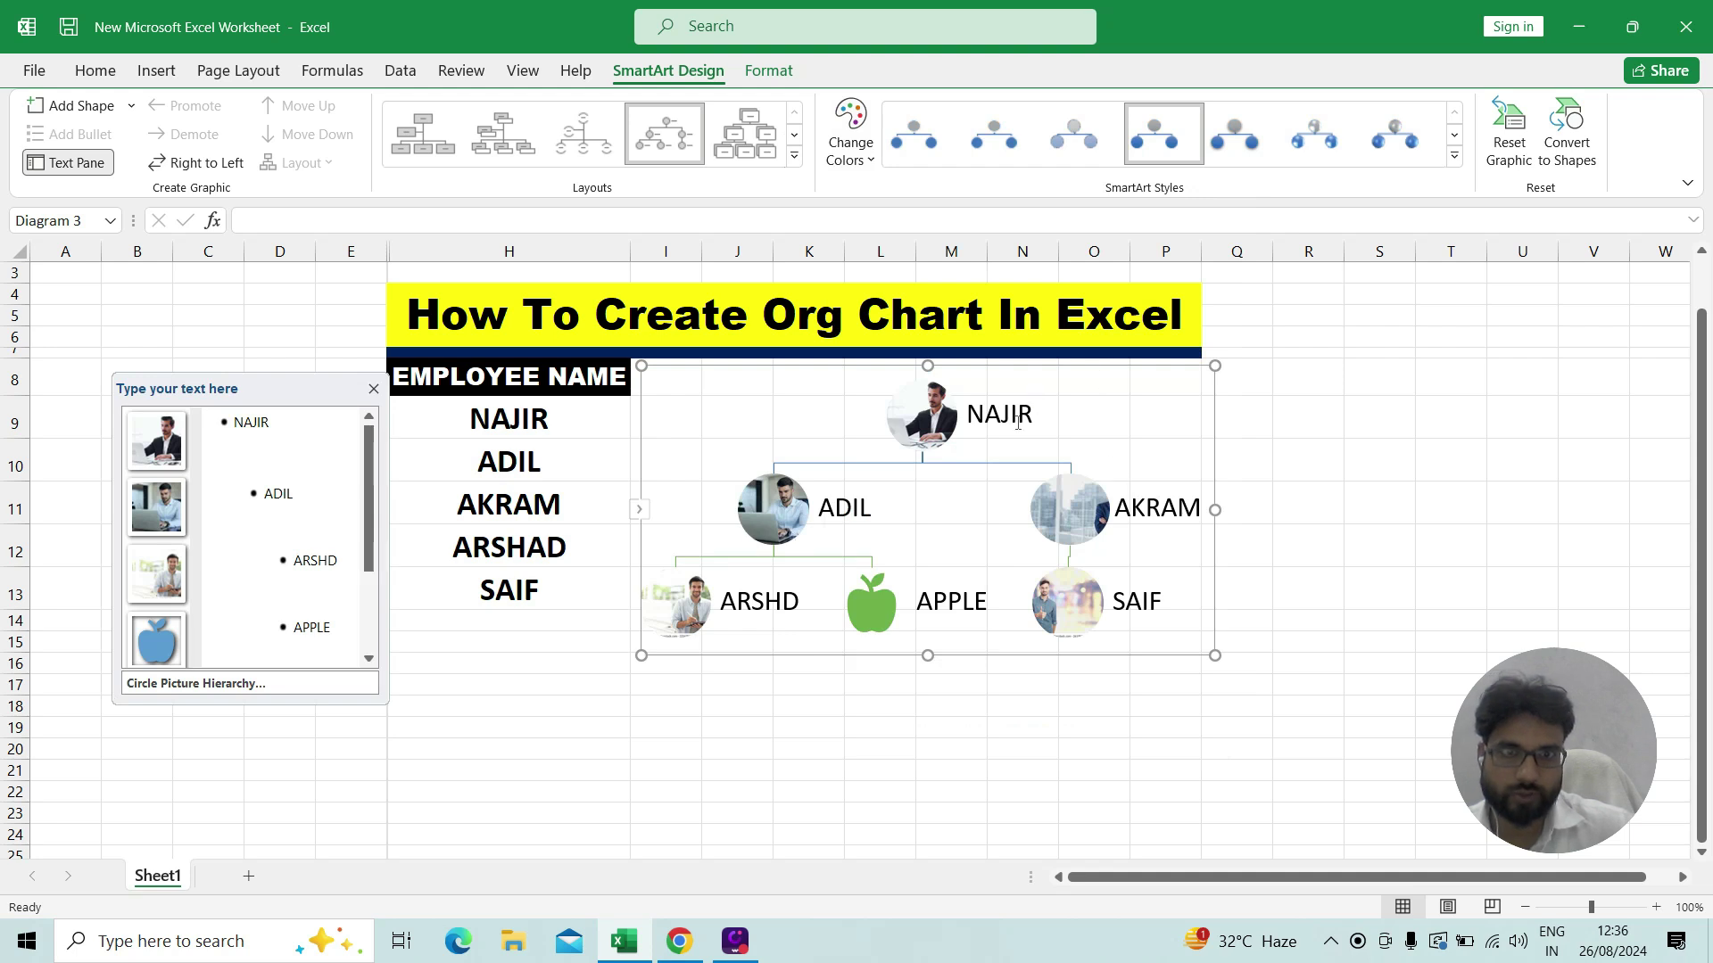
{"action": "left_click", "coordinate": [1454, 156]}
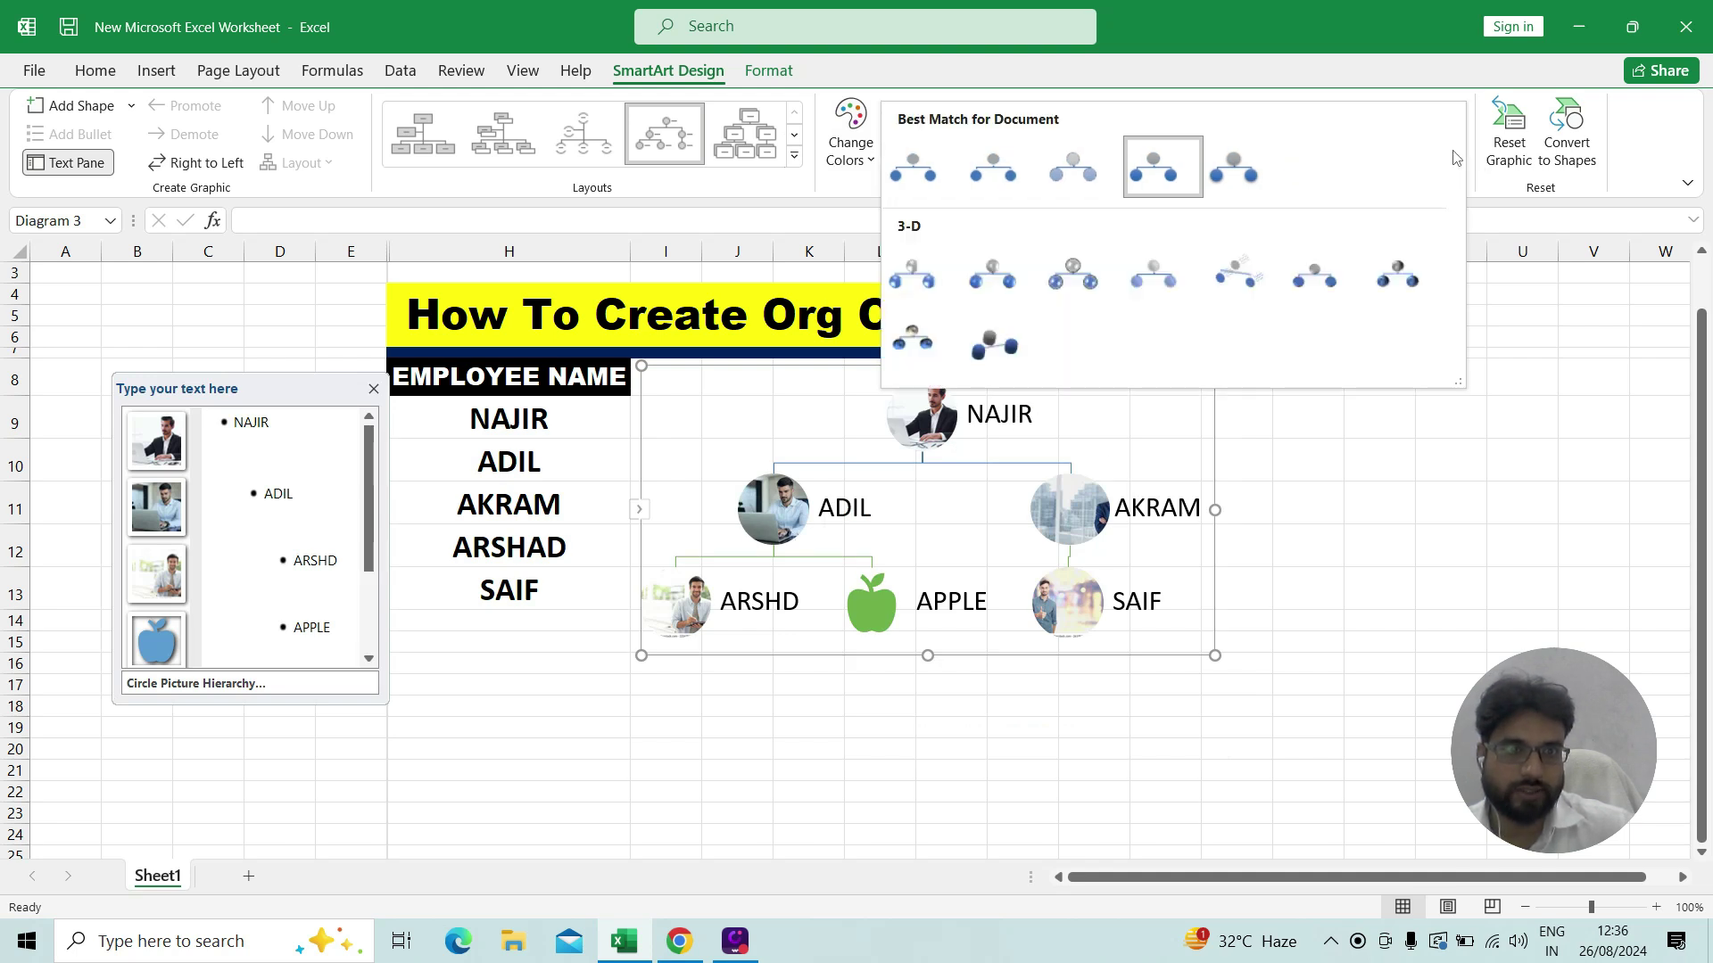
{"action": "left_click", "coordinate": [1397, 278]}
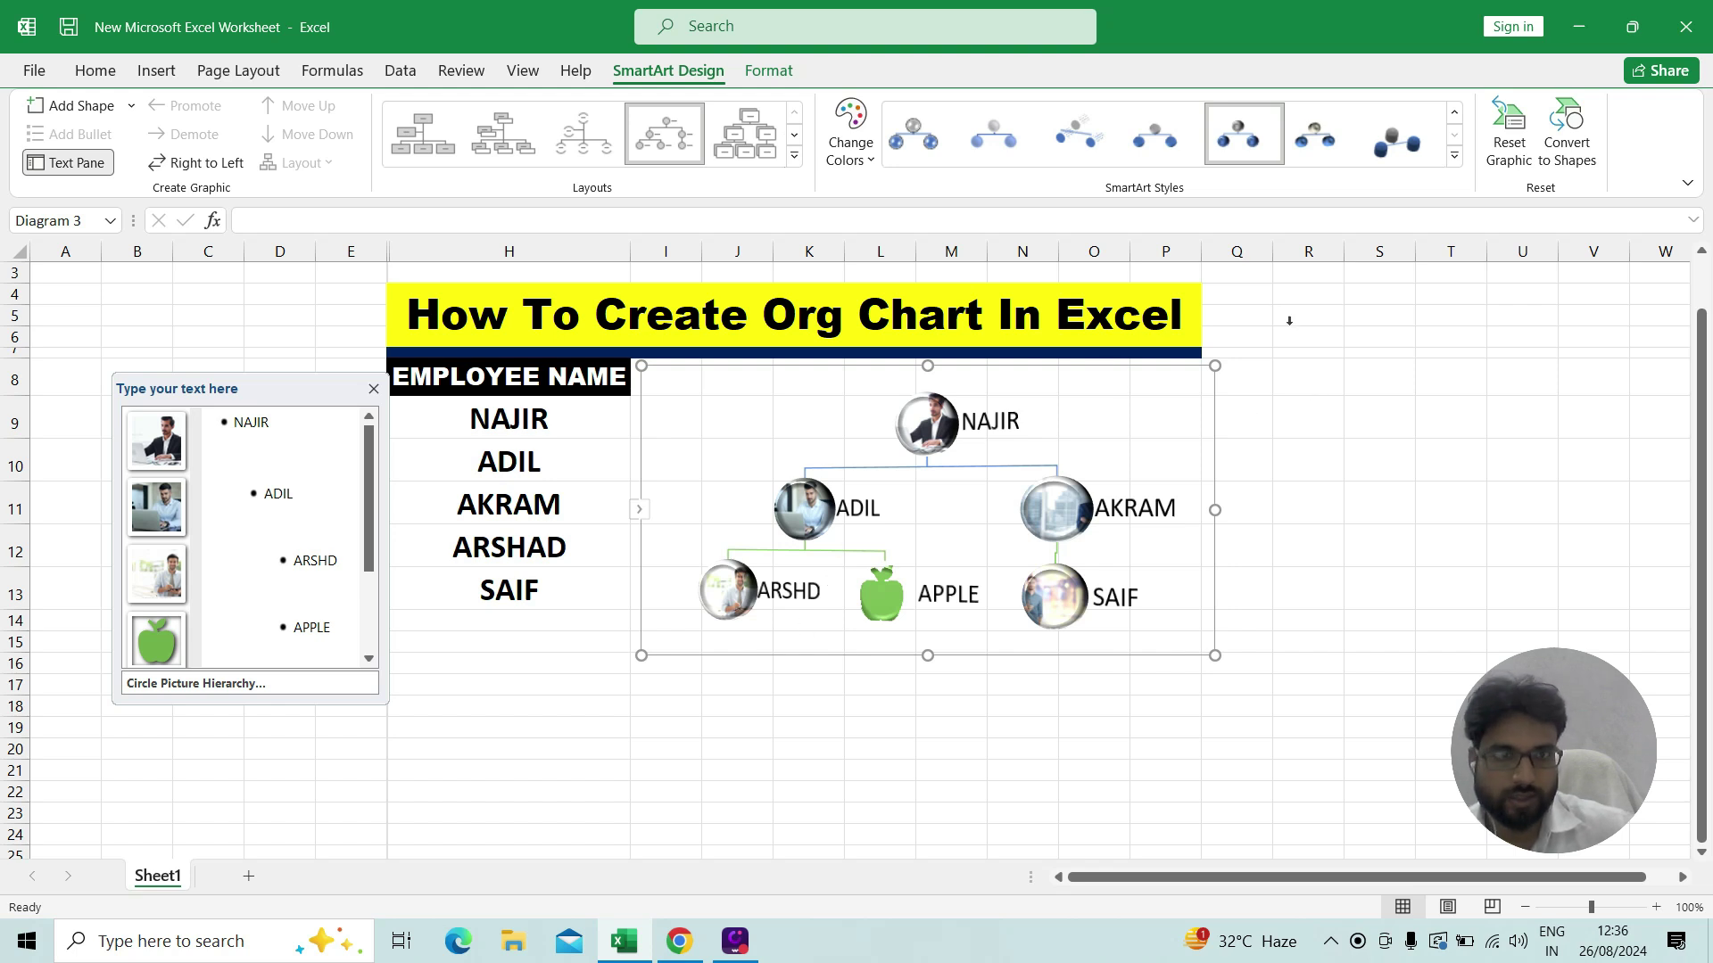
{"action": "left_click", "coordinate": [1315, 152]}
{"action": "left_click", "coordinate": [1397, 138]}
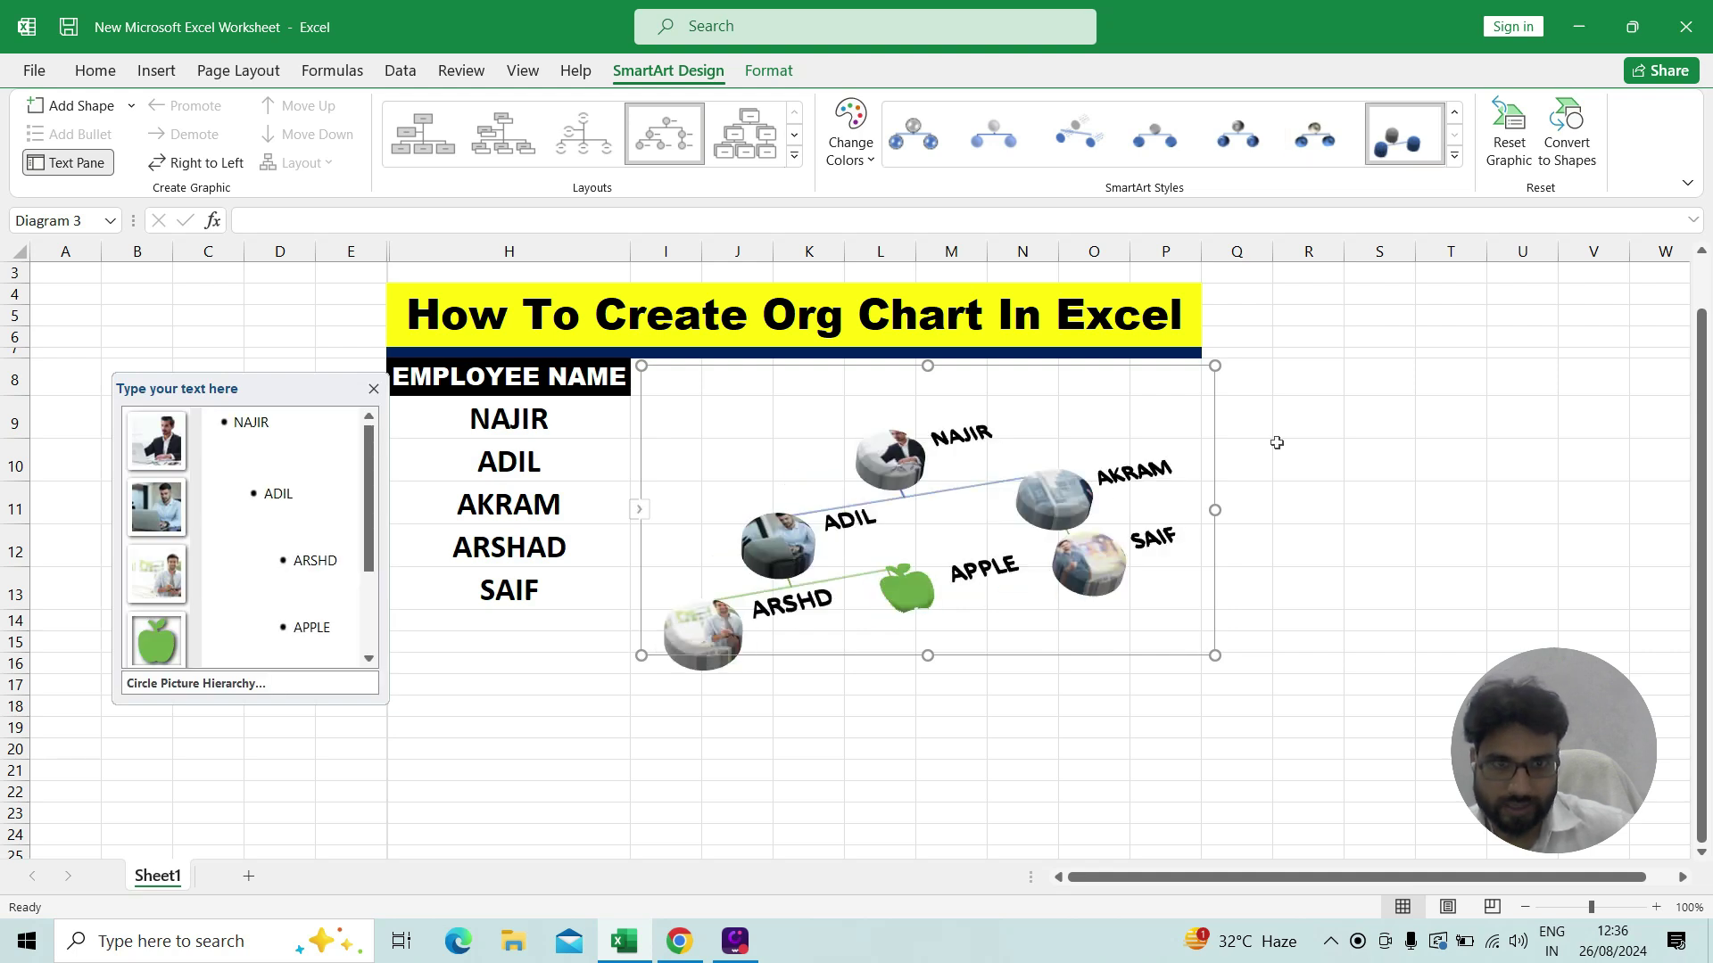
{"action": "left_click", "coordinate": [1385, 660]}
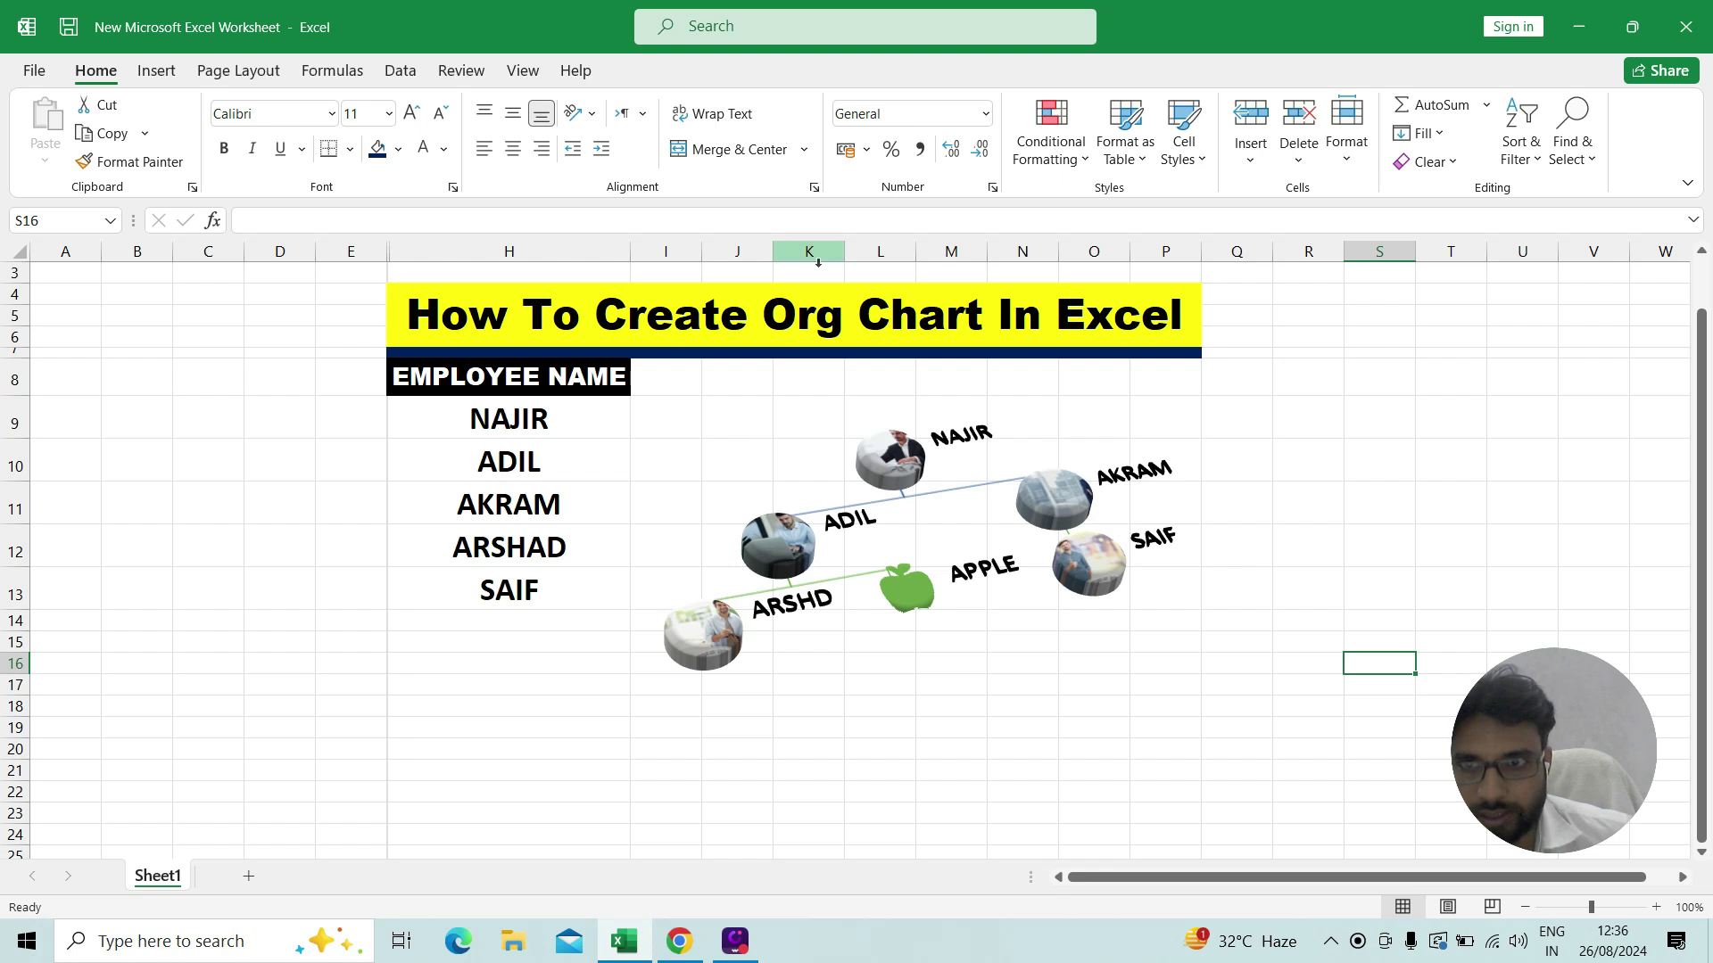
- Reselect the org chart and expand the SmartArt Design Layouts gallery to show every layout
{"action": "left_click", "coordinate": [842, 476]}
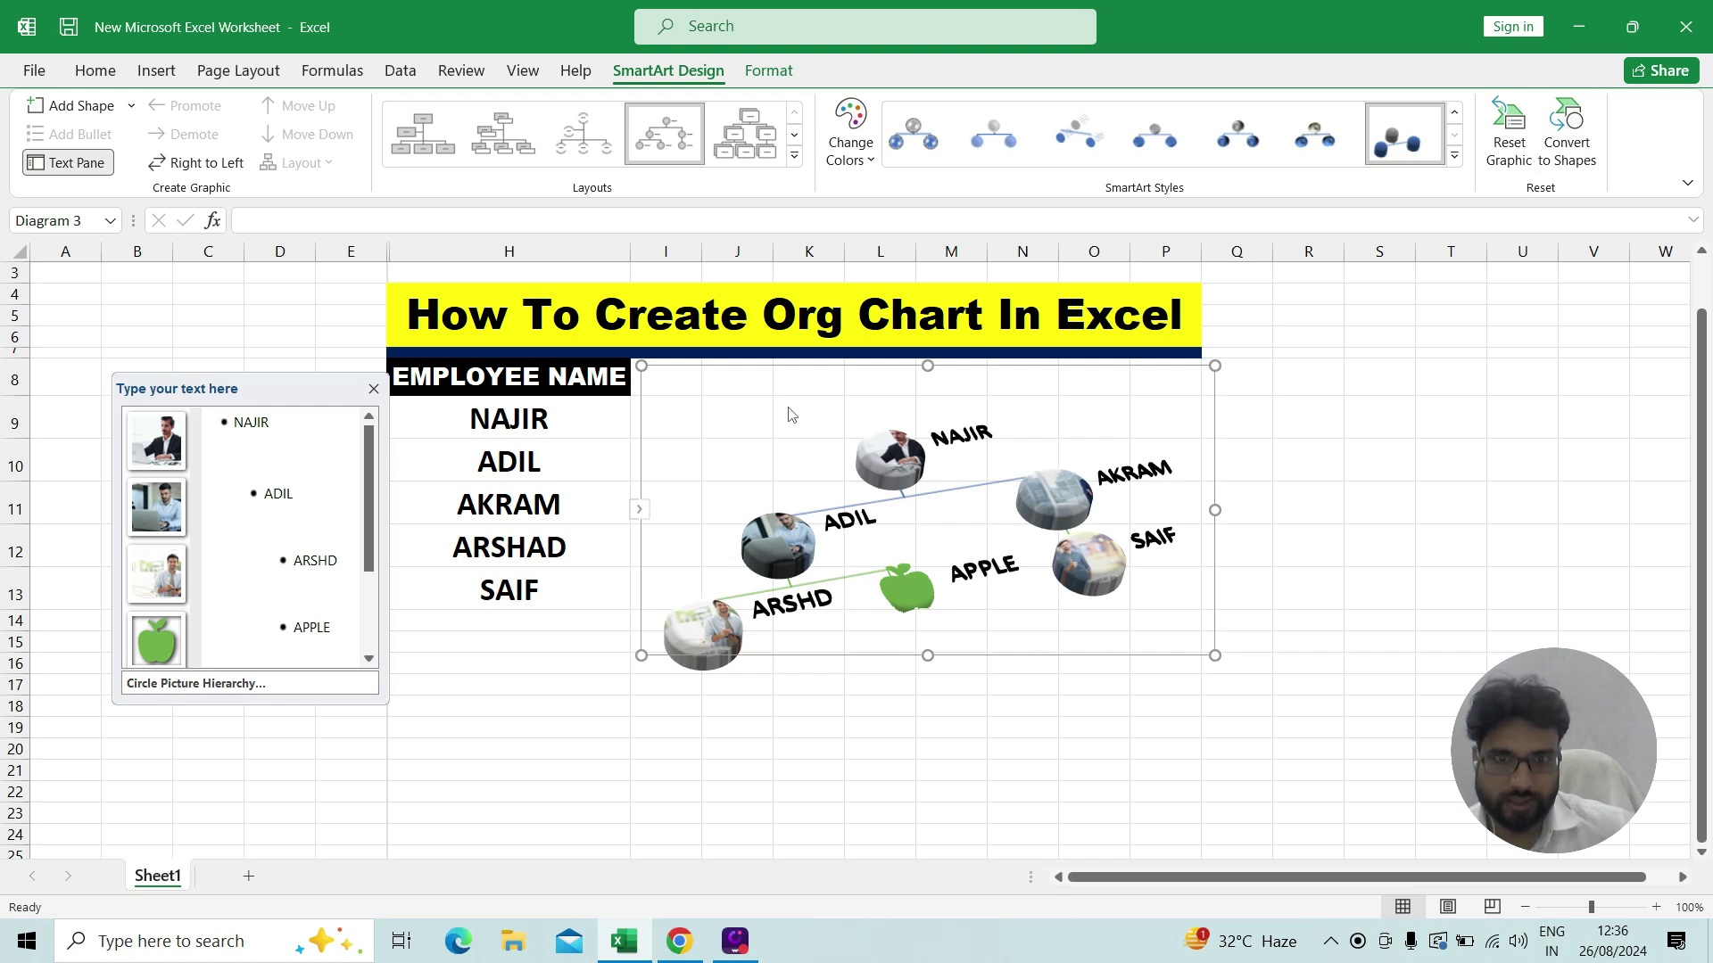
{"action": "left_click", "coordinate": [794, 155]}
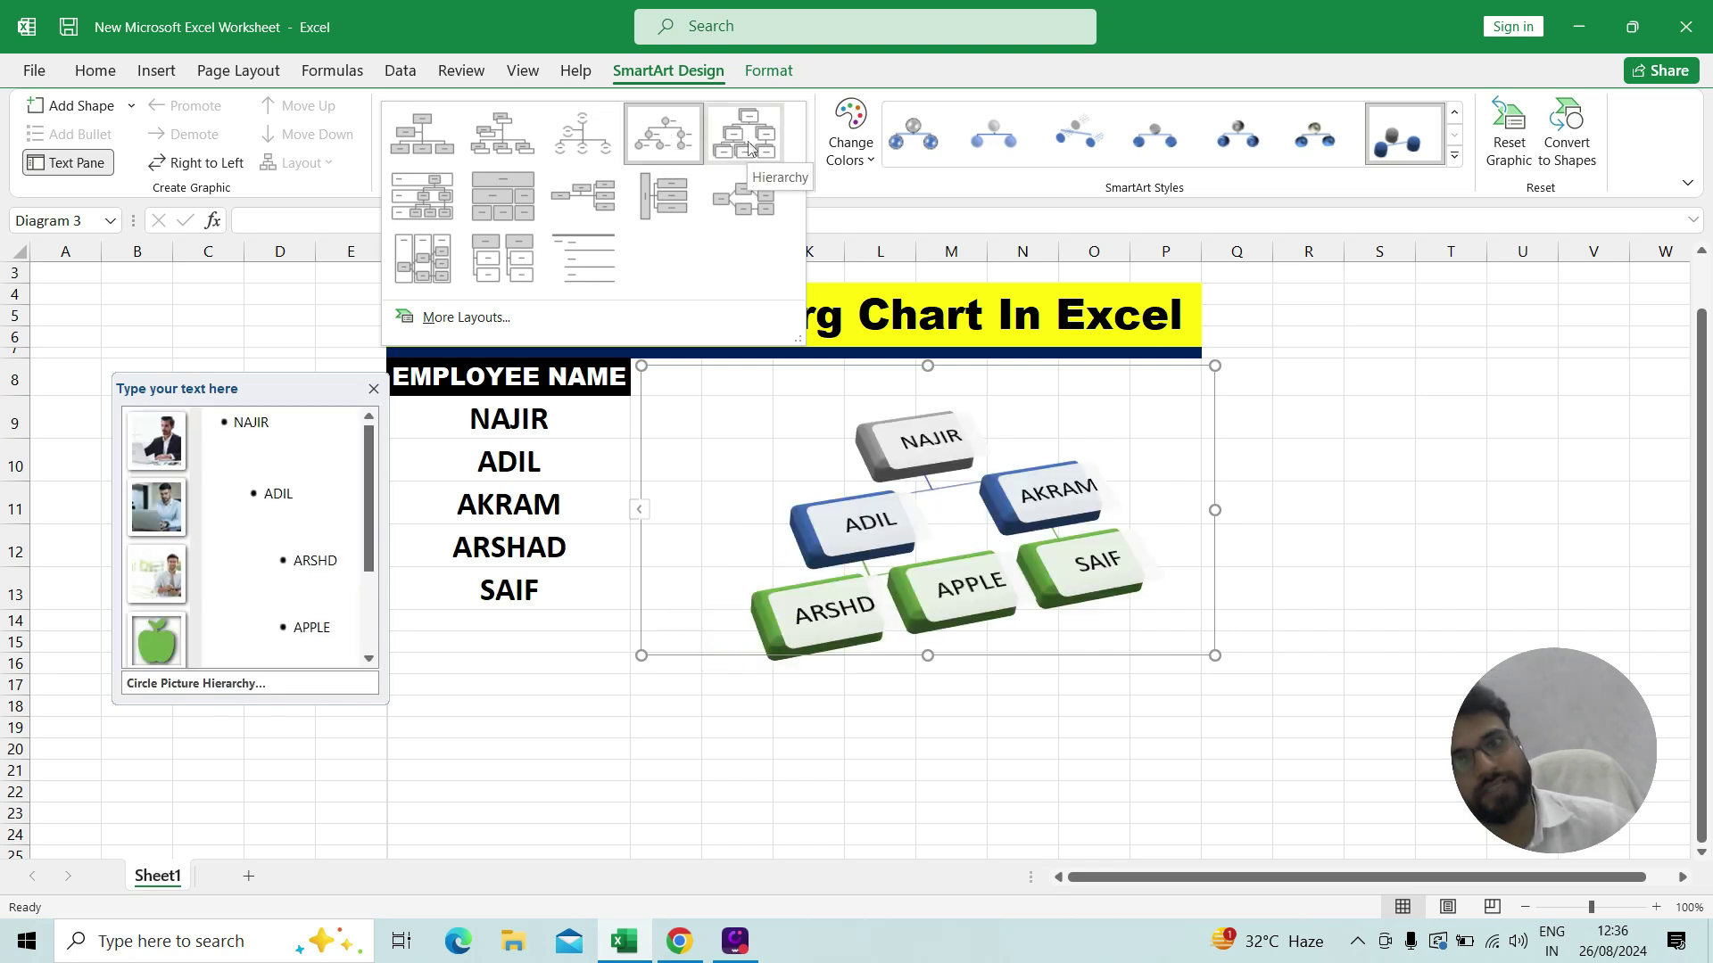
{"action": "left_click", "coordinate": [486, 315]}
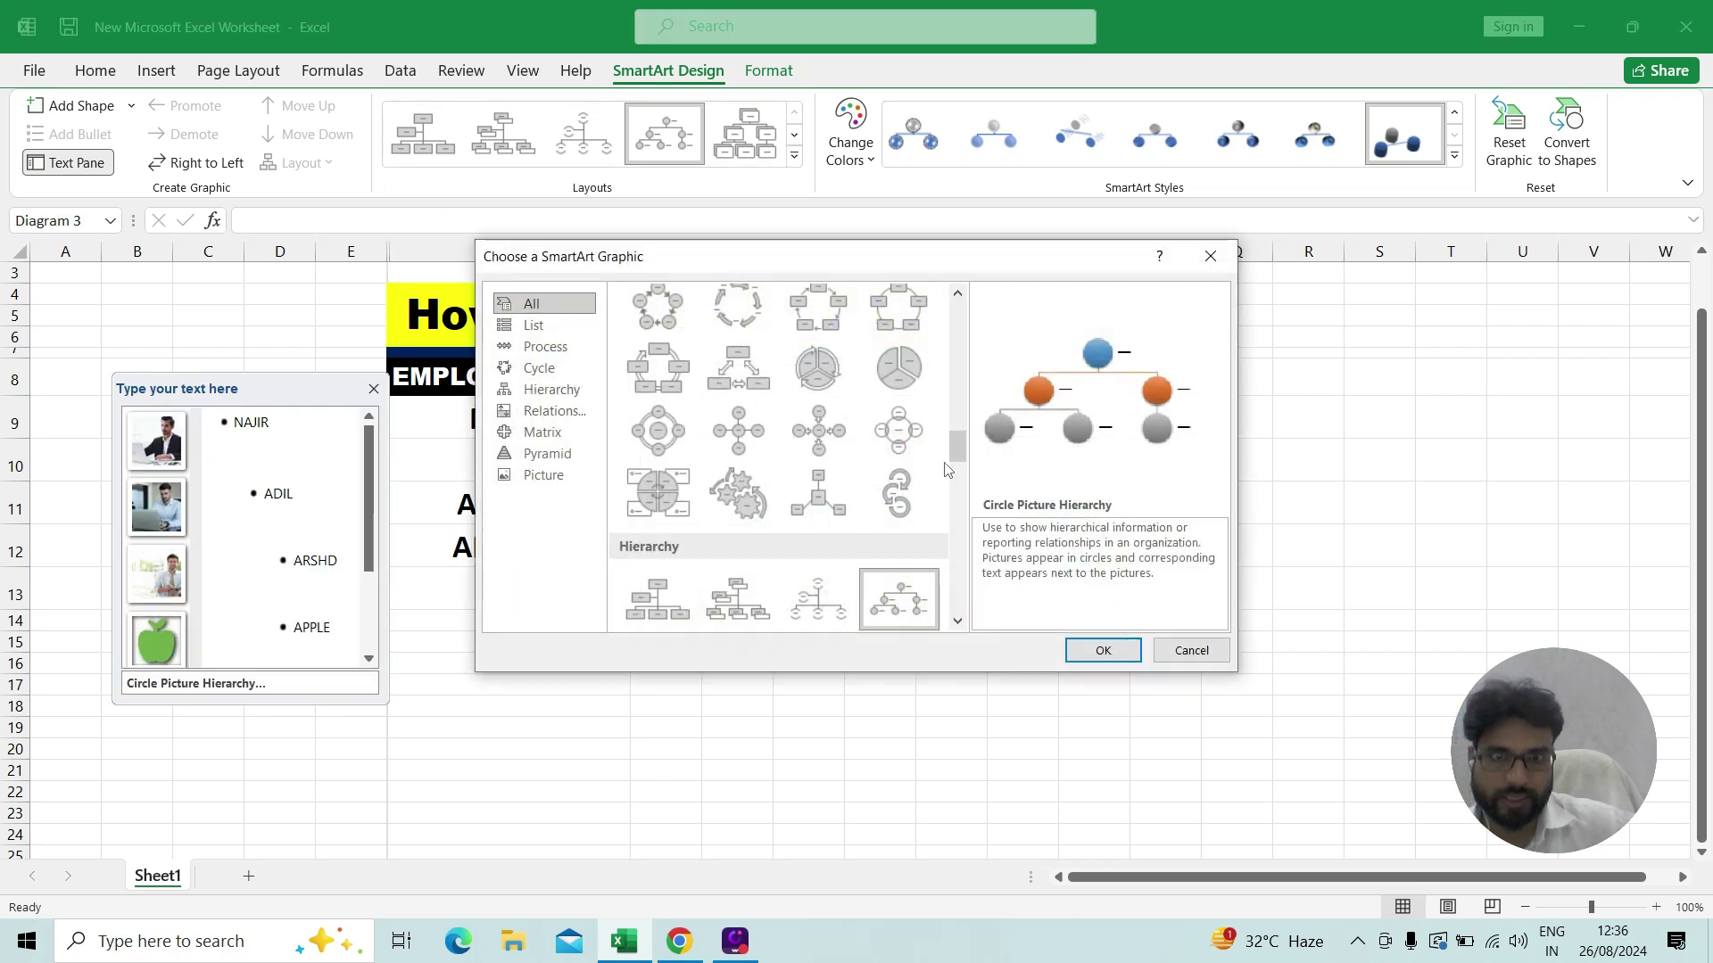
{"action": "left_click", "coordinate": [539, 367]}
{"action": "left_click", "coordinate": [551, 389]}
{"action": "left_click", "coordinate": [546, 411]}
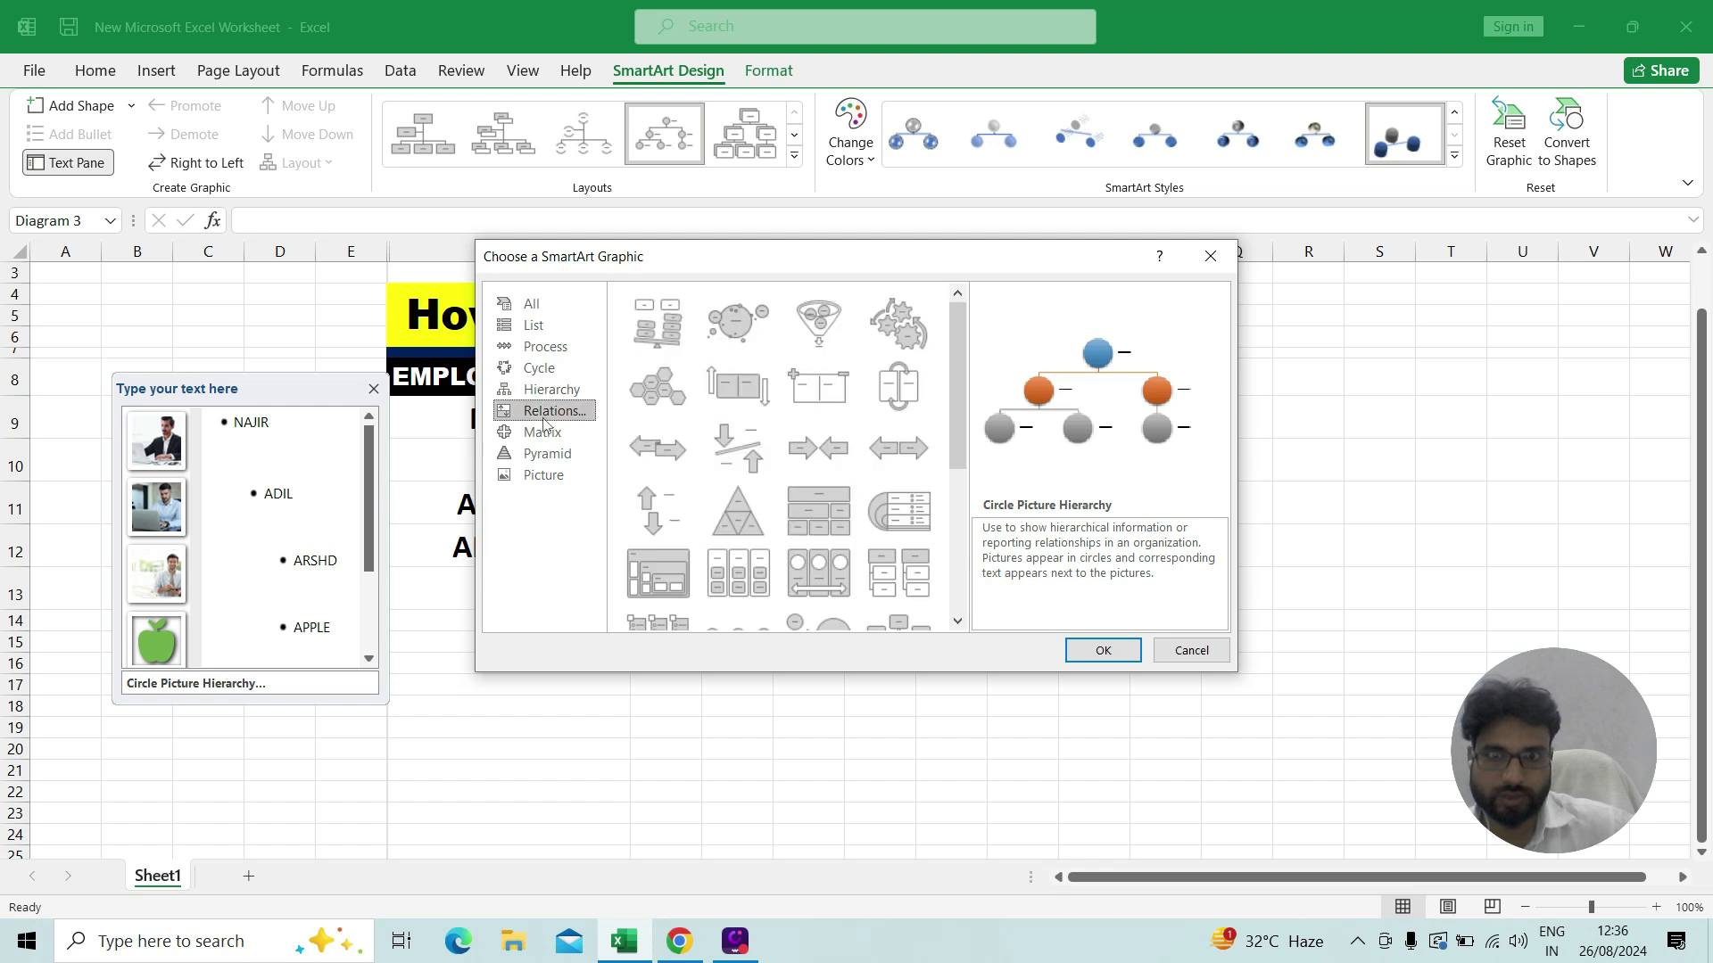
{"action": "left_click", "coordinate": [657, 385]}
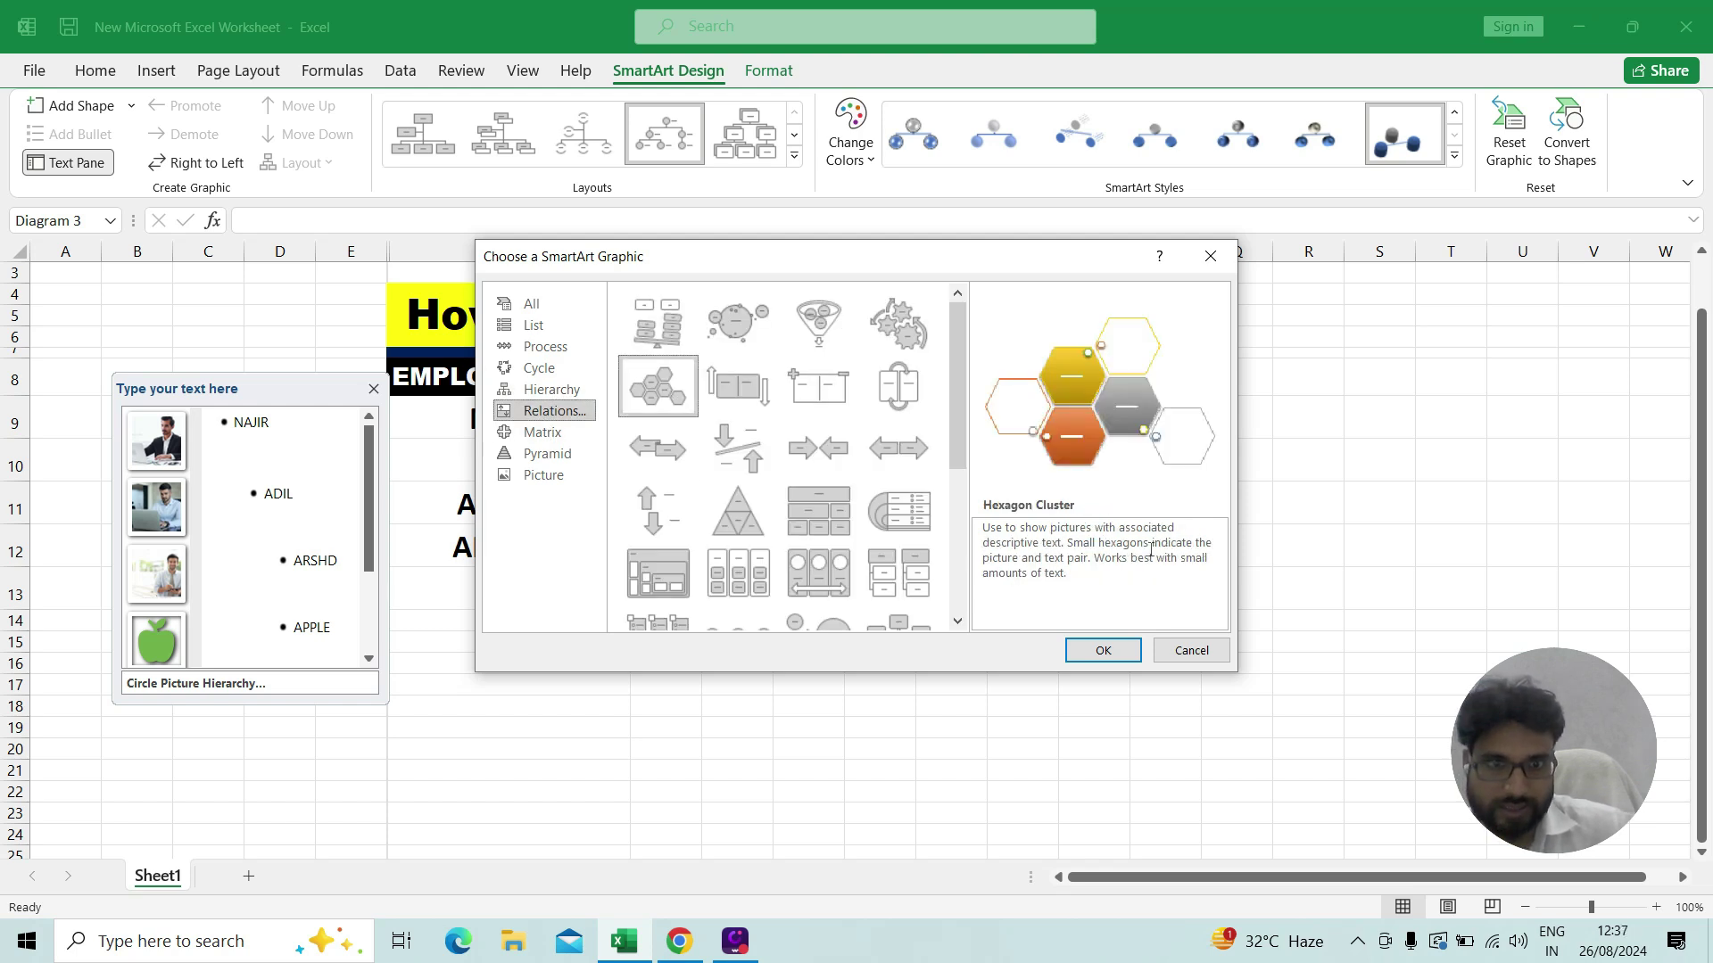
{"action": "left_click", "coordinate": [1190, 650]}
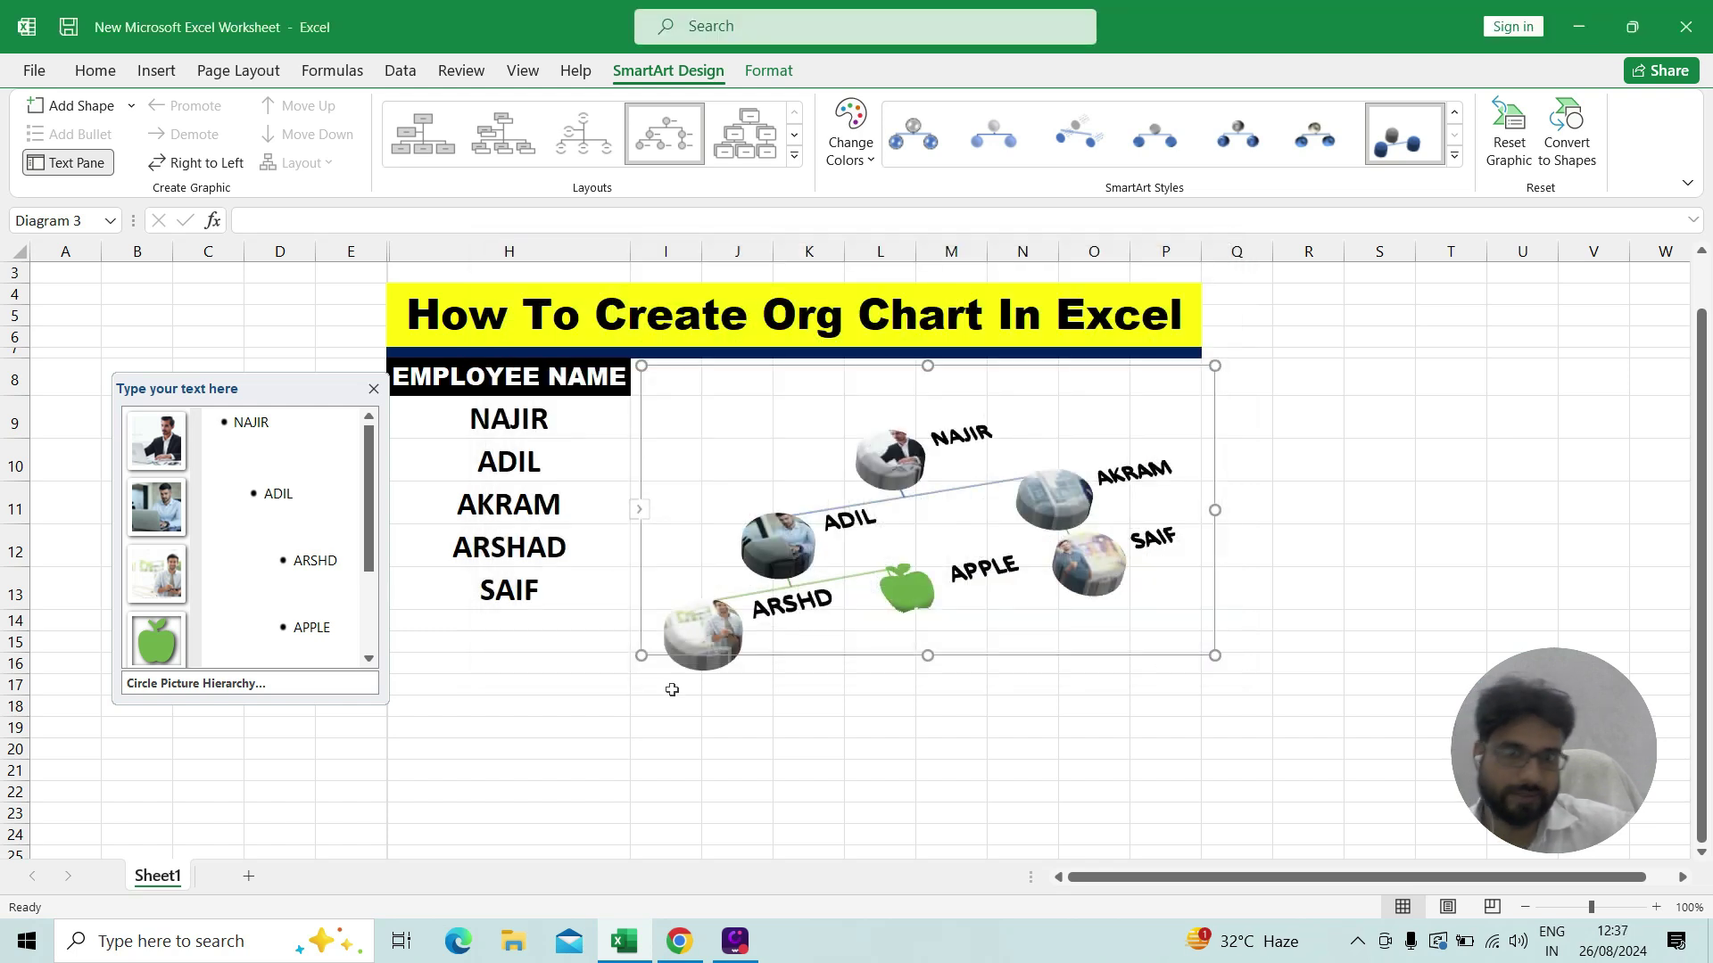
{"action": "left_click", "coordinate": [785, 793]}
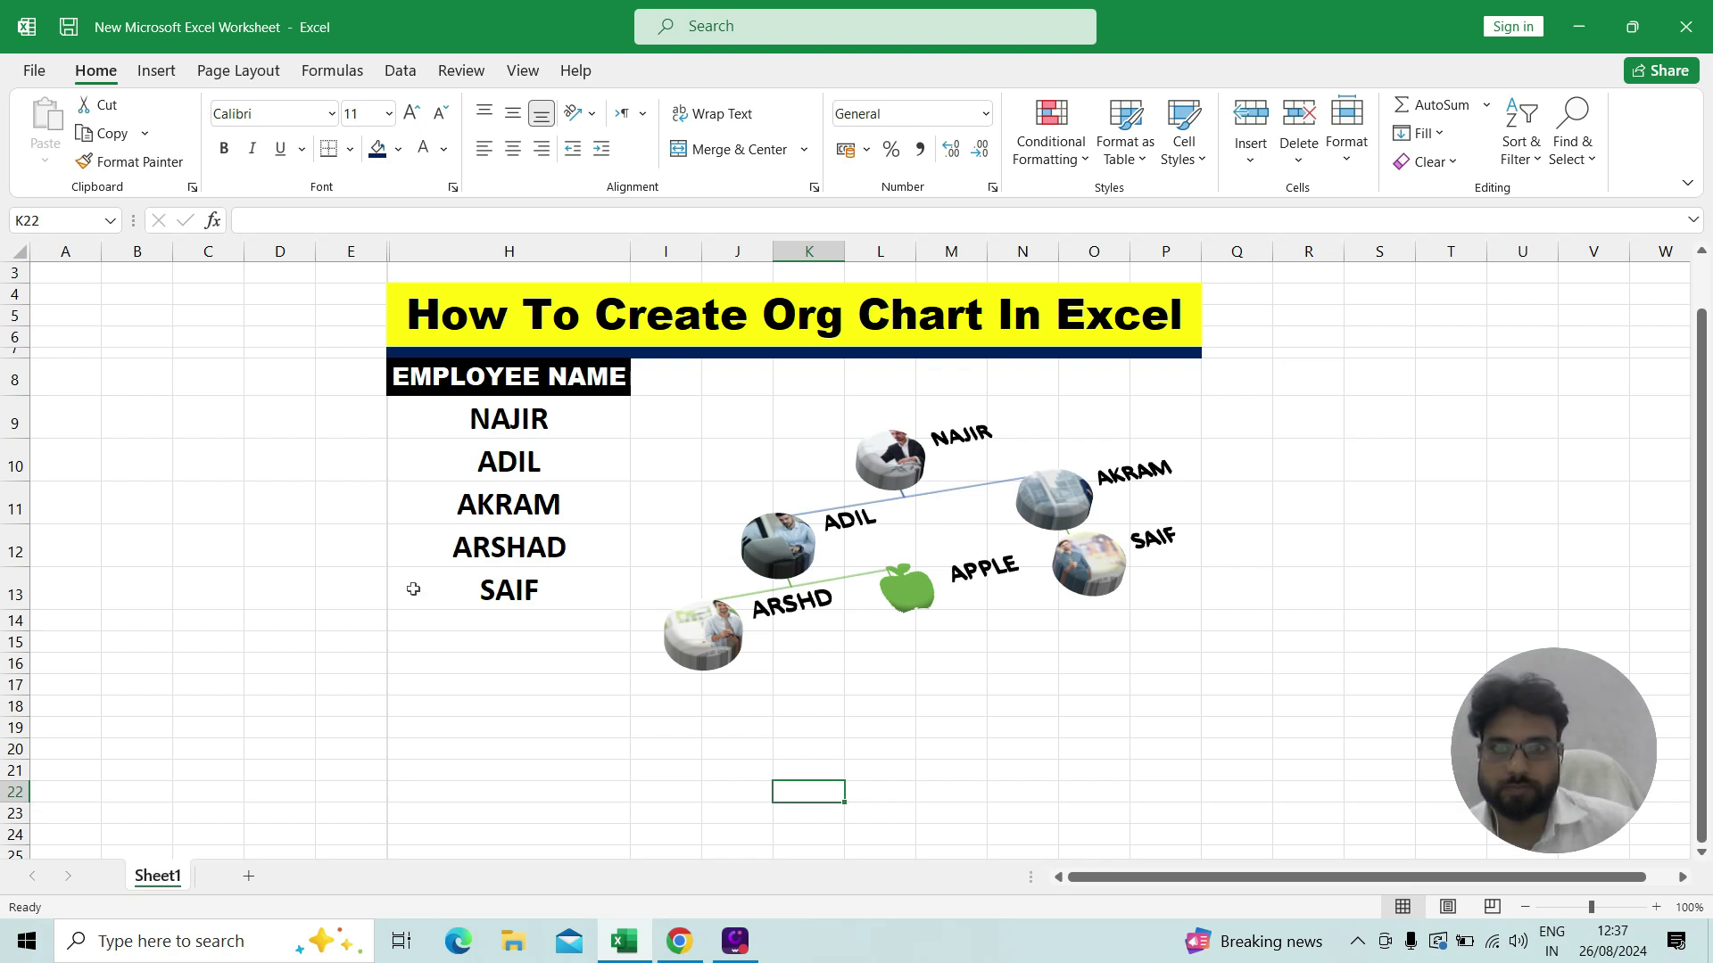
- Apply All Borders to the name cells H9:H13, NAJIR through SAIF, then reselect the chart
{"action": "left_click_drag", "start_coordinate": [520, 402], "coordinate": [517, 609]}
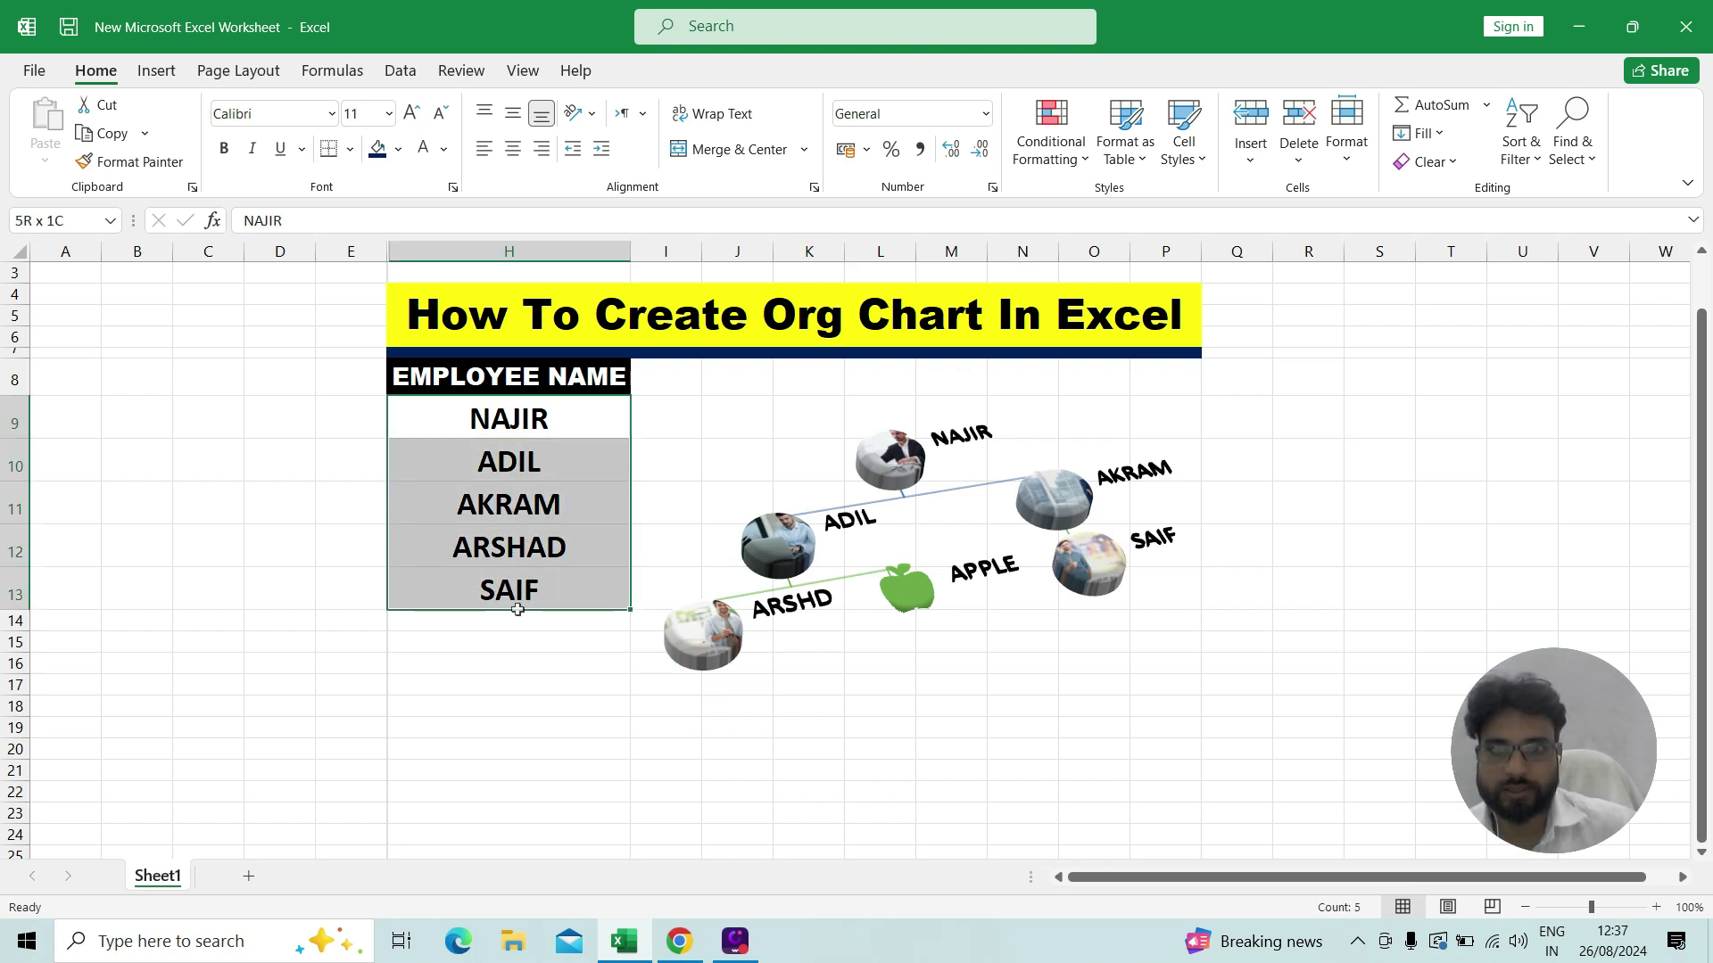
{"action": "left_click", "coordinate": [350, 149]}
{"action": "left_click", "coordinate": [389, 381]}
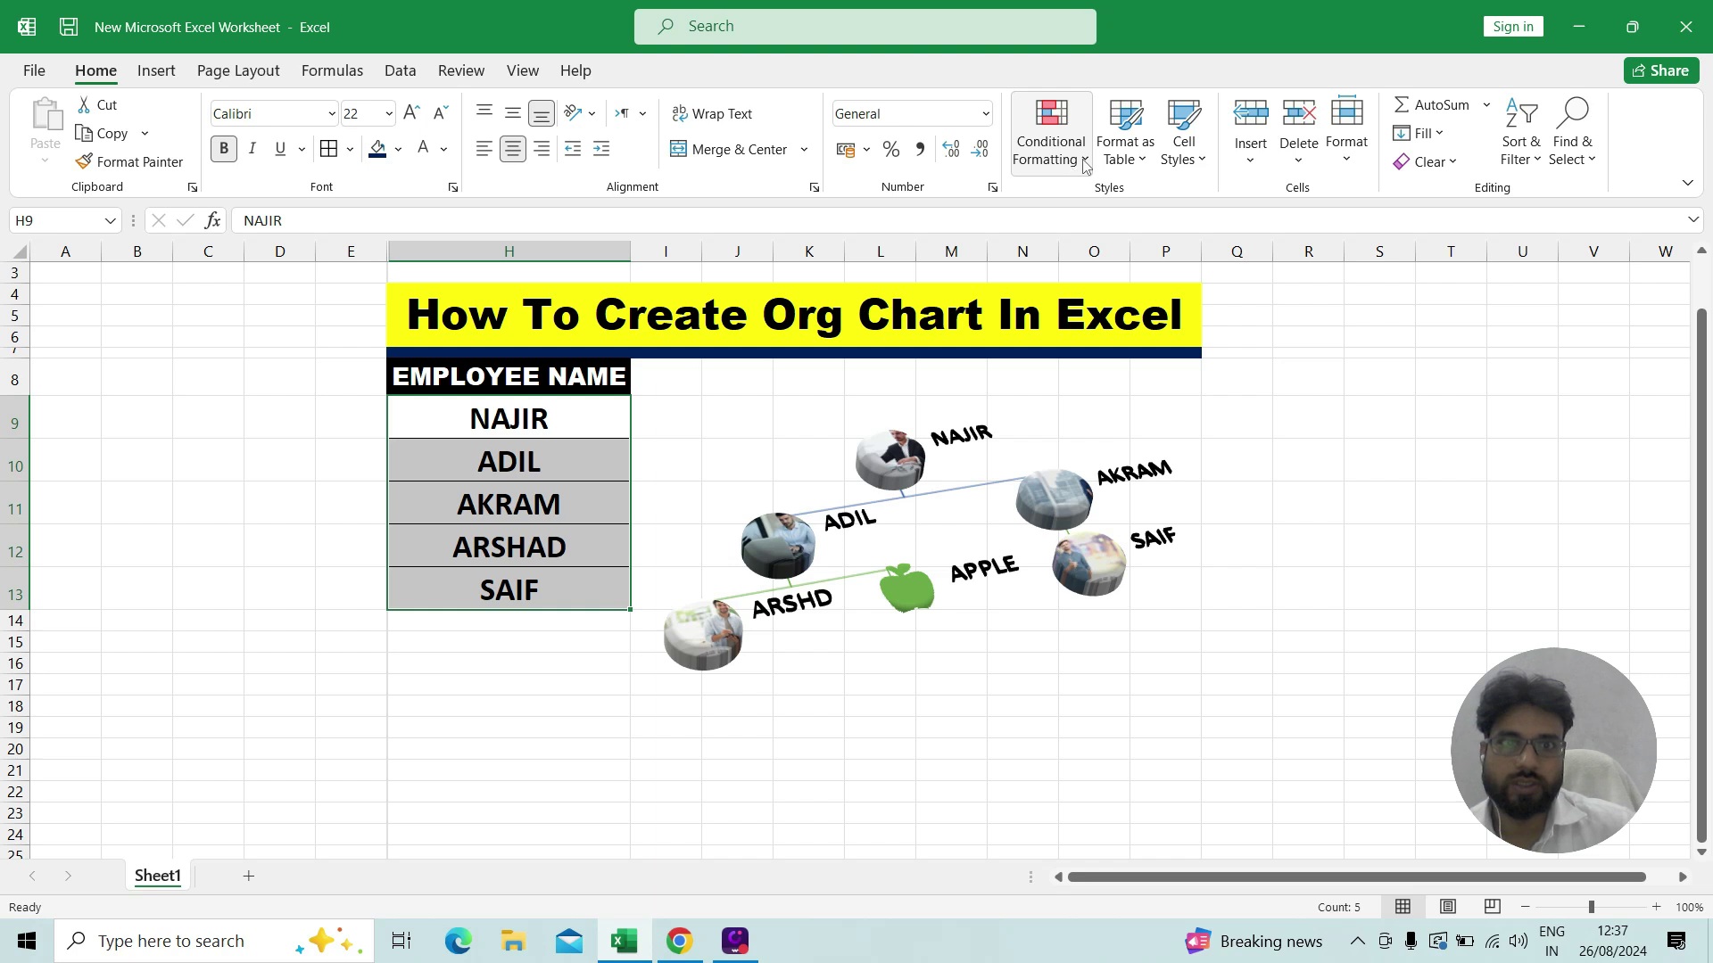
{"action": "left_click", "coordinate": [1311, 466]}
{"action": "left_click", "coordinate": [725, 412]}
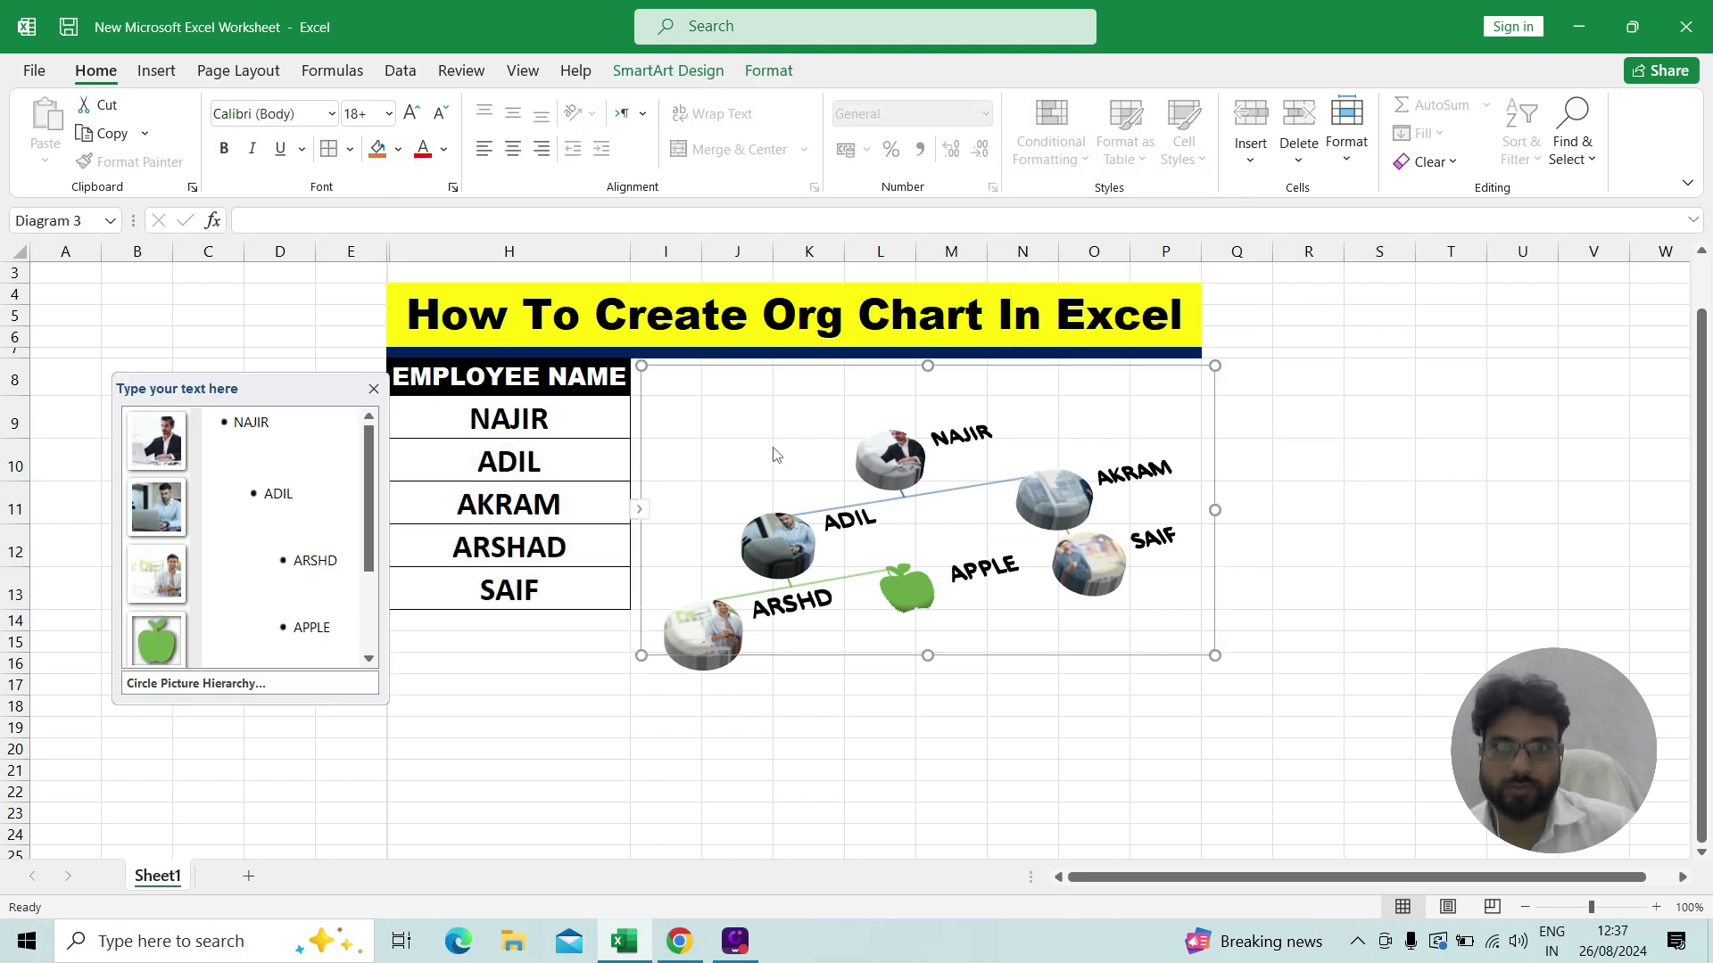
- Give the org chart frame a dark orange shape outline and close its text pane
{"action": "left_click", "coordinate": [763, 72]}
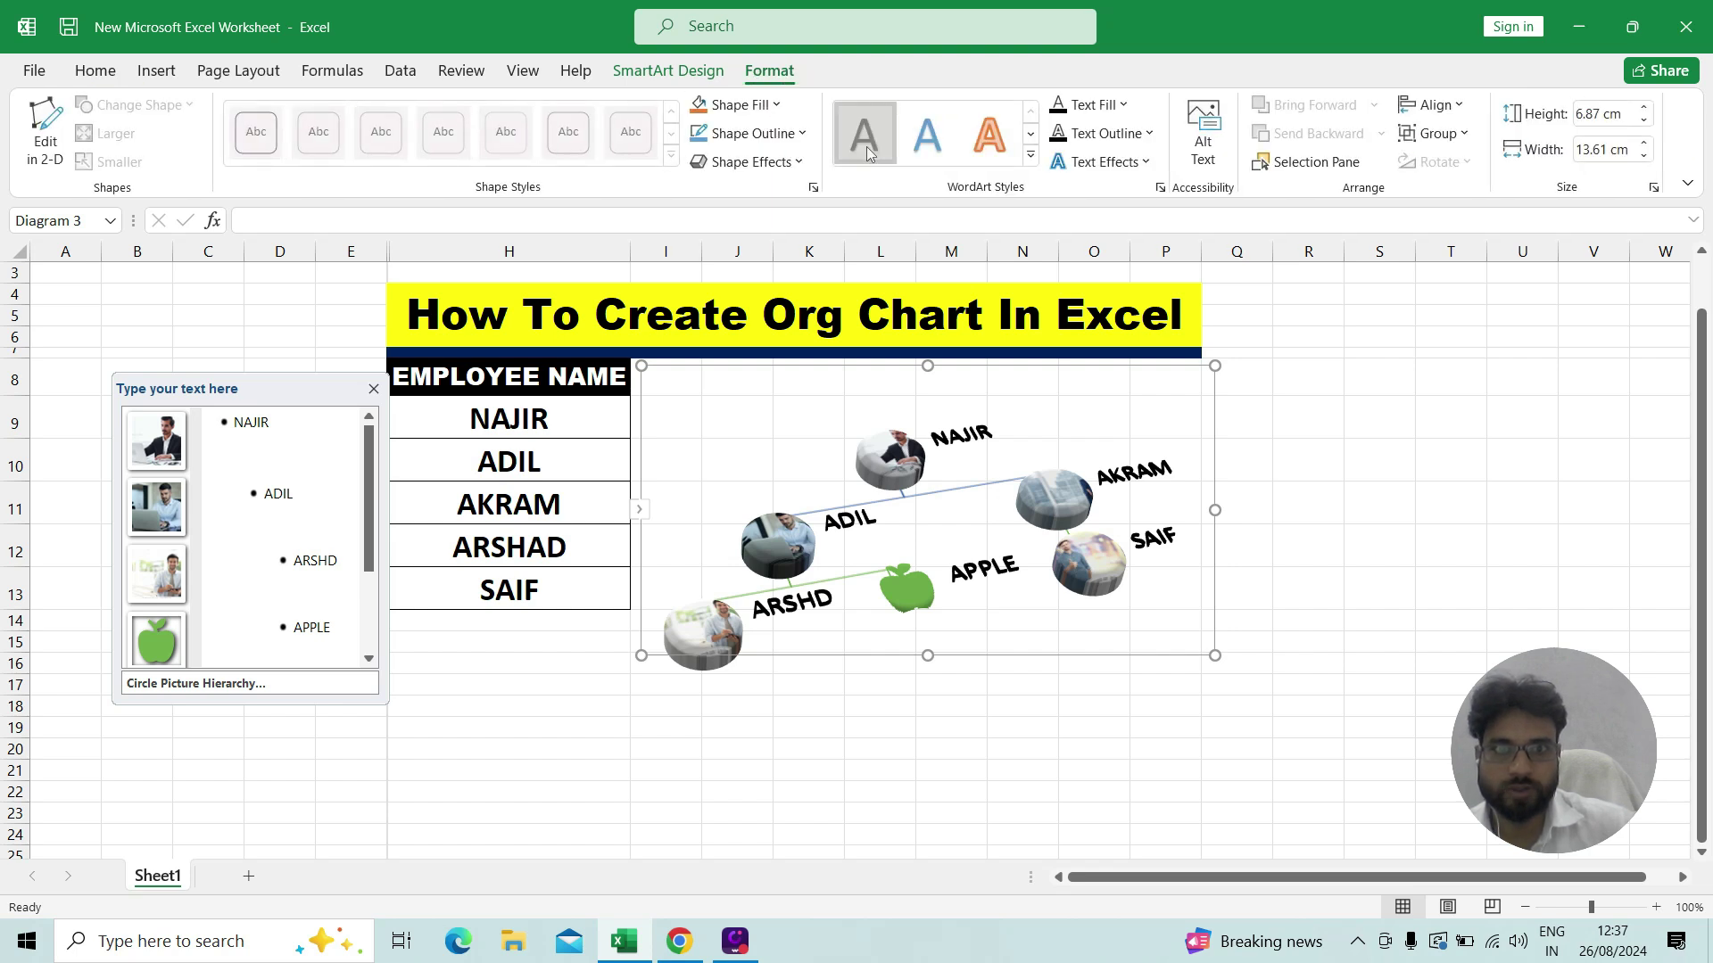
{"action": "left_click", "coordinate": [776, 135]}
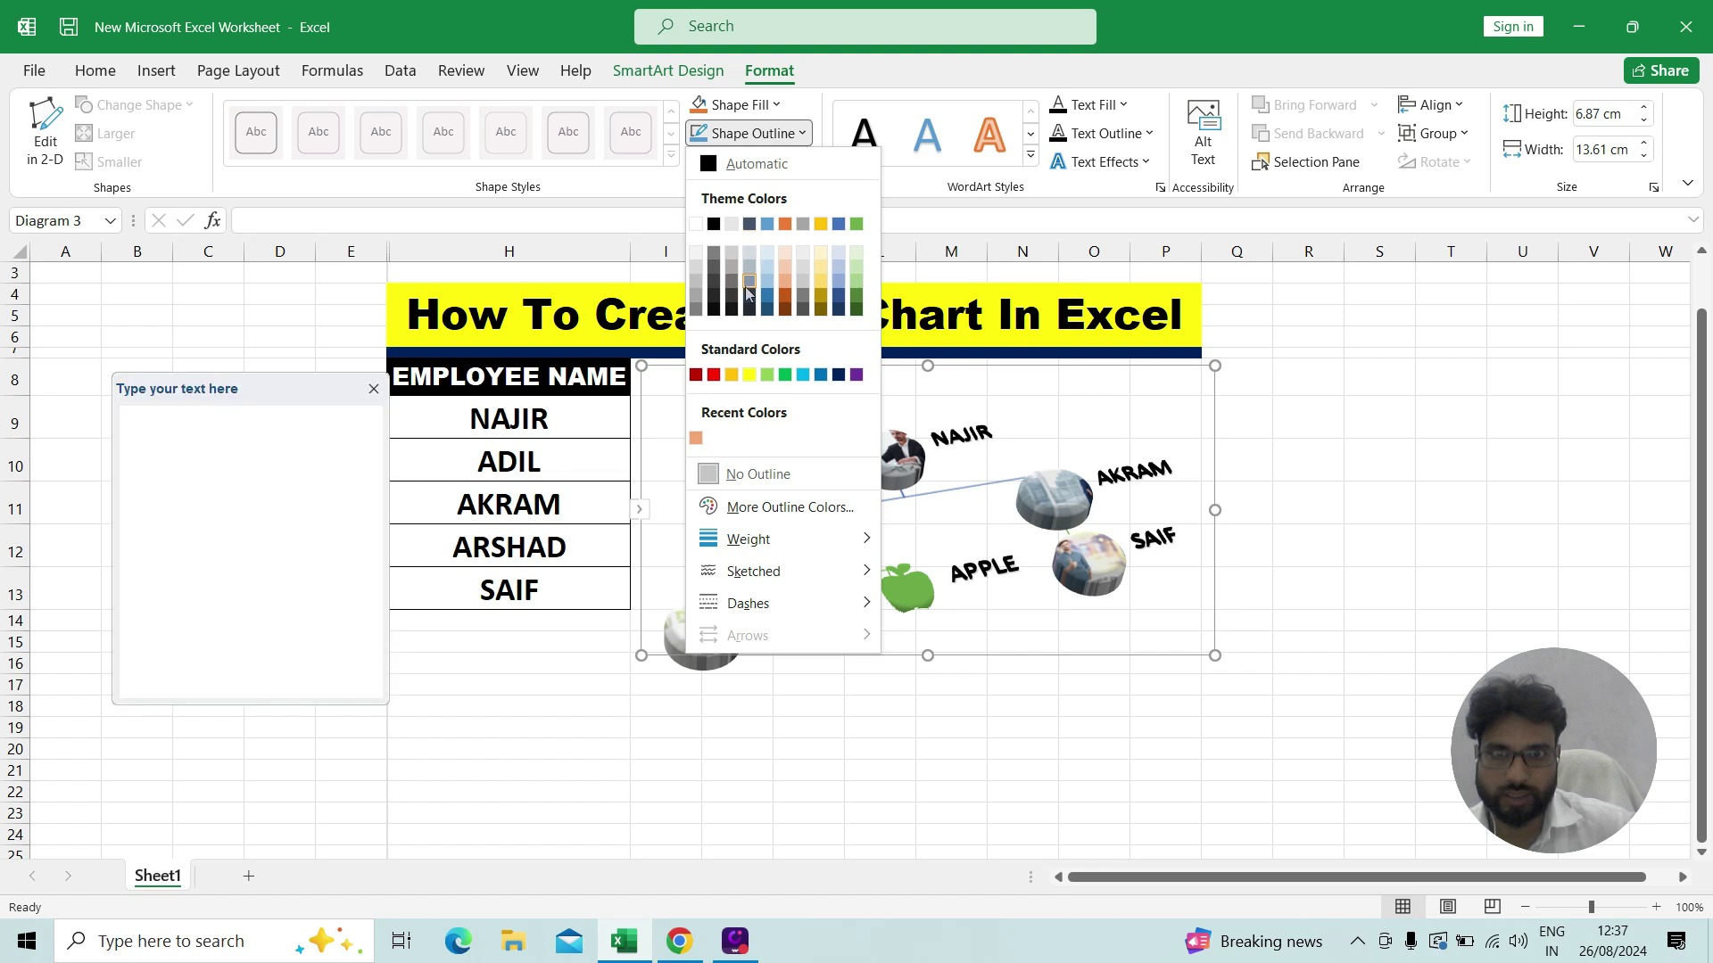
{"action": "left_click", "coordinate": [785, 310]}
{"action": "left_click", "coordinate": [374, 390]}
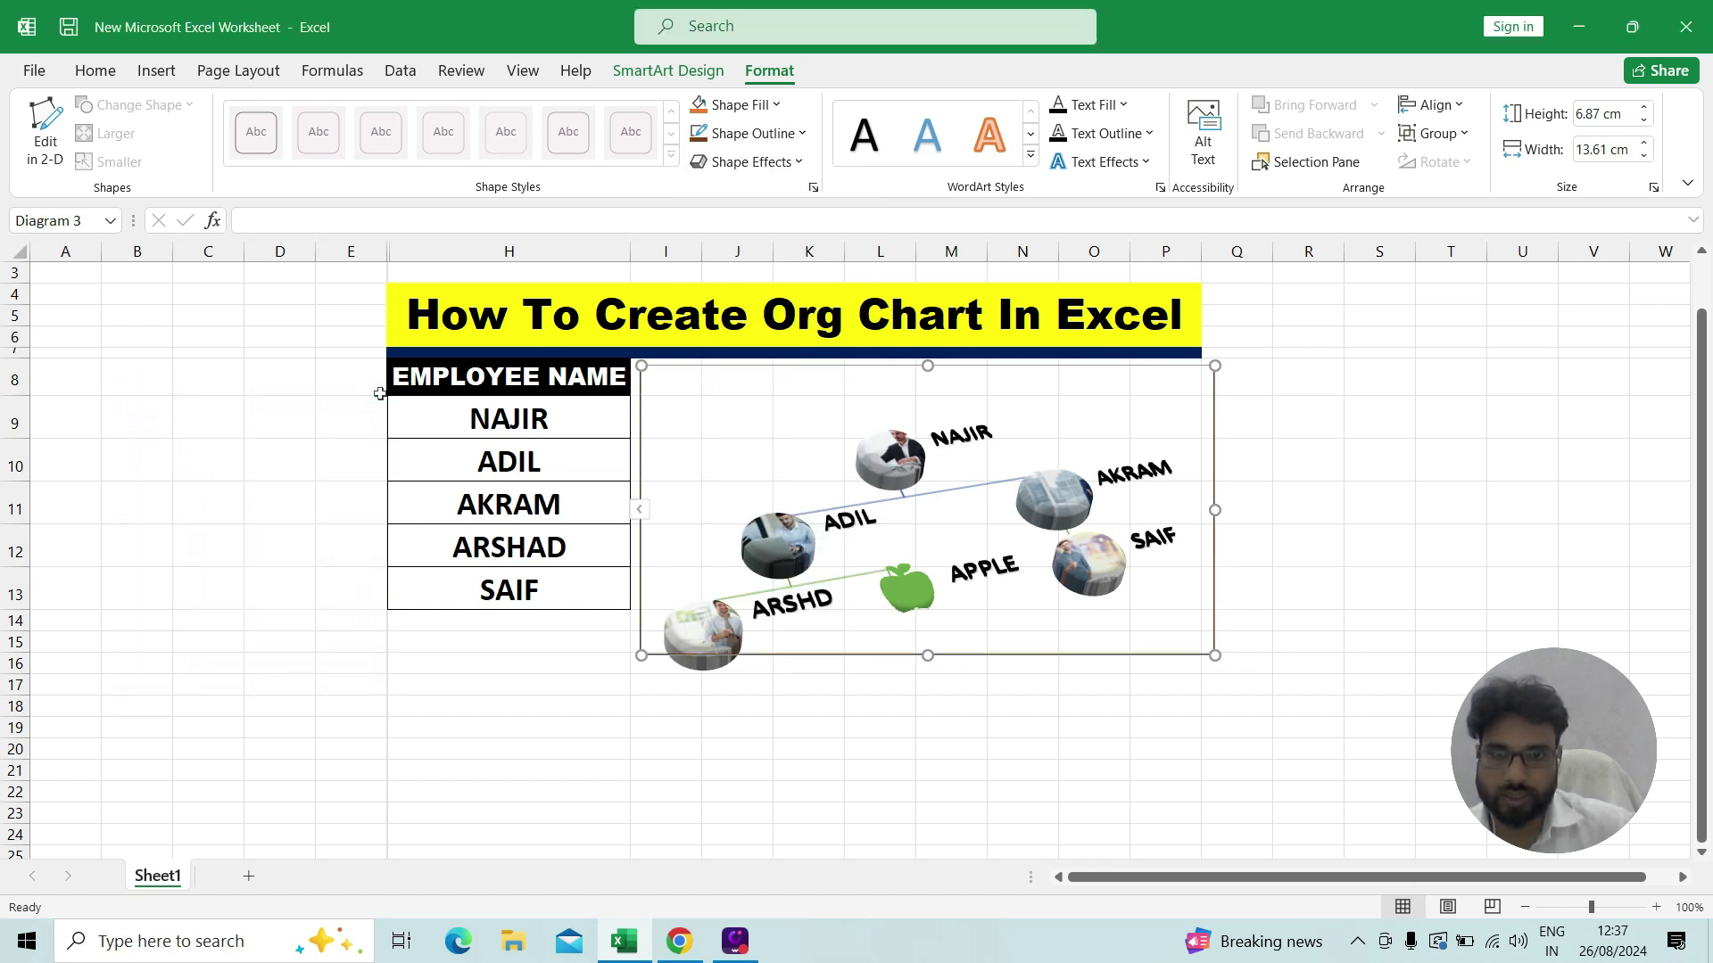
{"action": "left_click", "coordinate": [834, 683]}
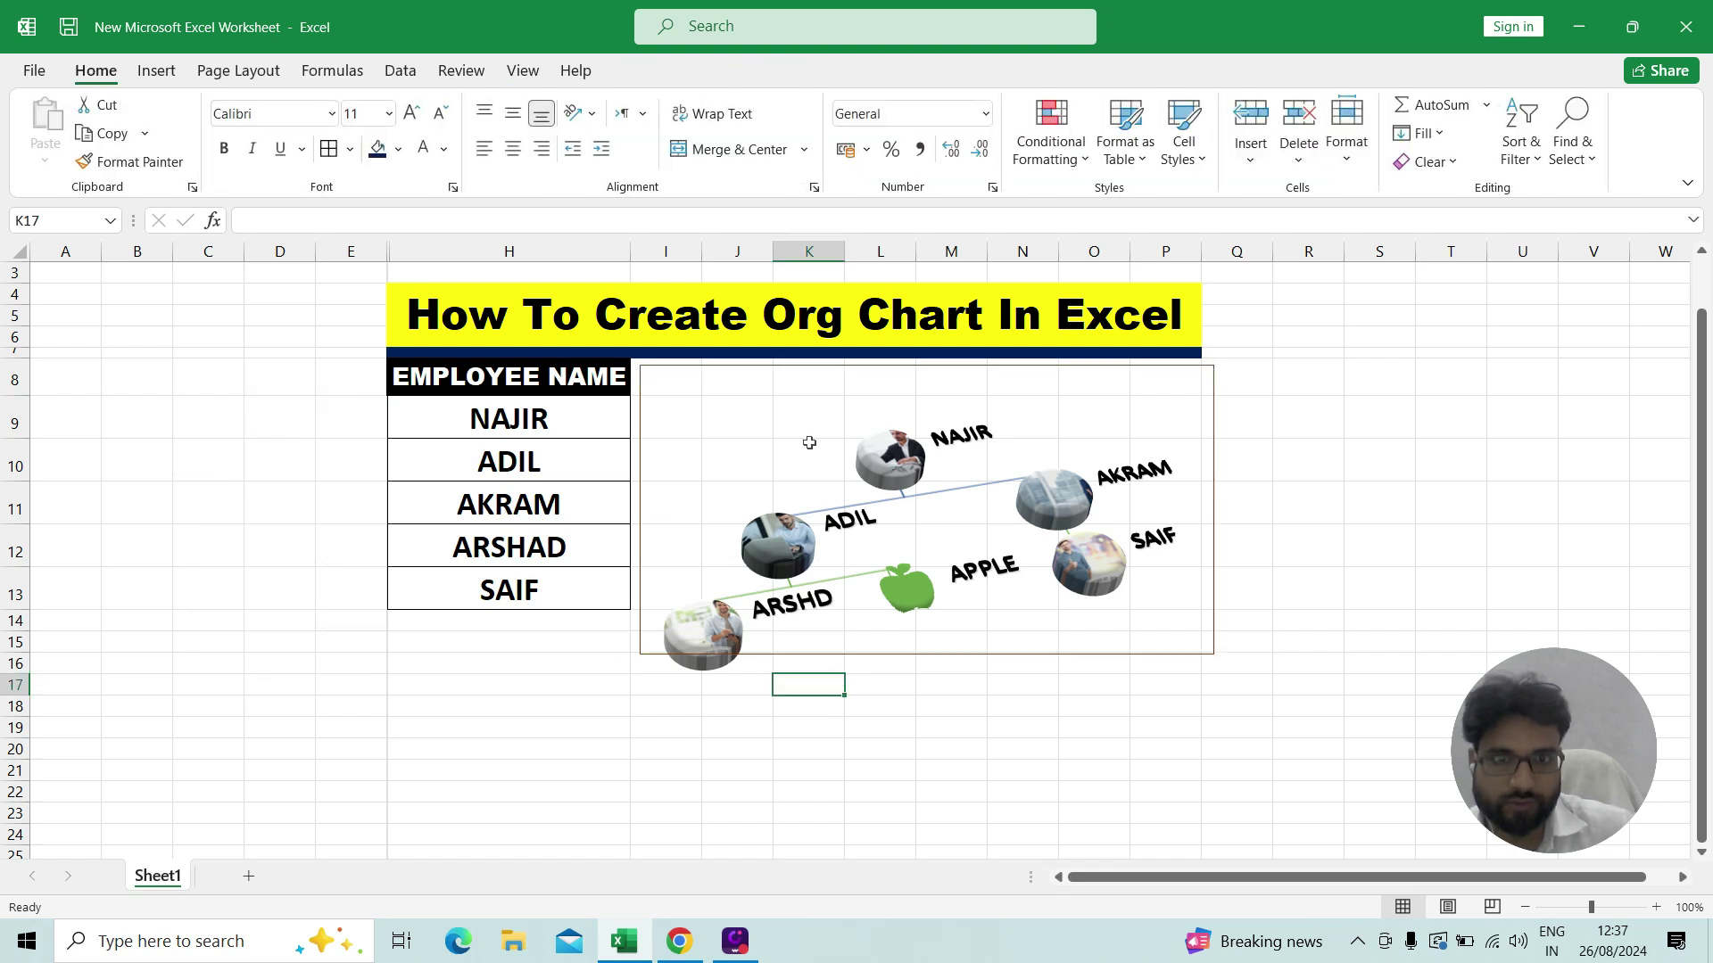
- Reselect the chart frame and toggle Edit in 2-D on and off again
{"action": "left_click", "coordinate": [863, 503]}
{"action": "left_click", "coordinate": [842, 472]}
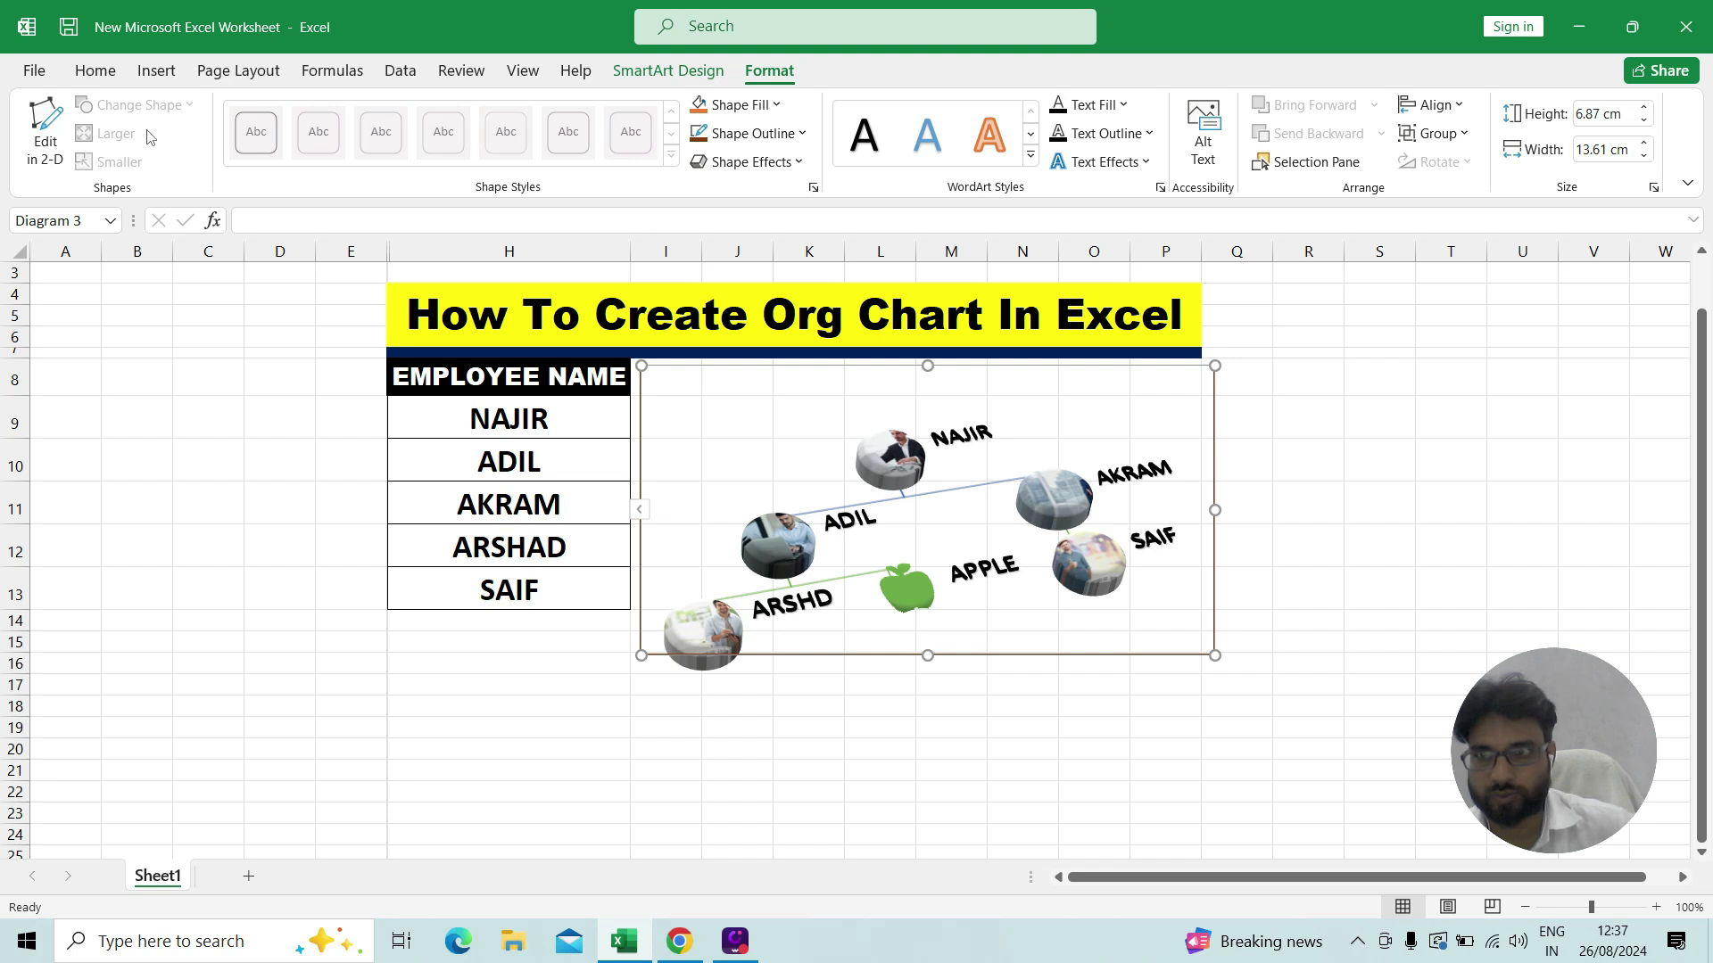
{"action": "left_click", "coordinate": [46, 152]}
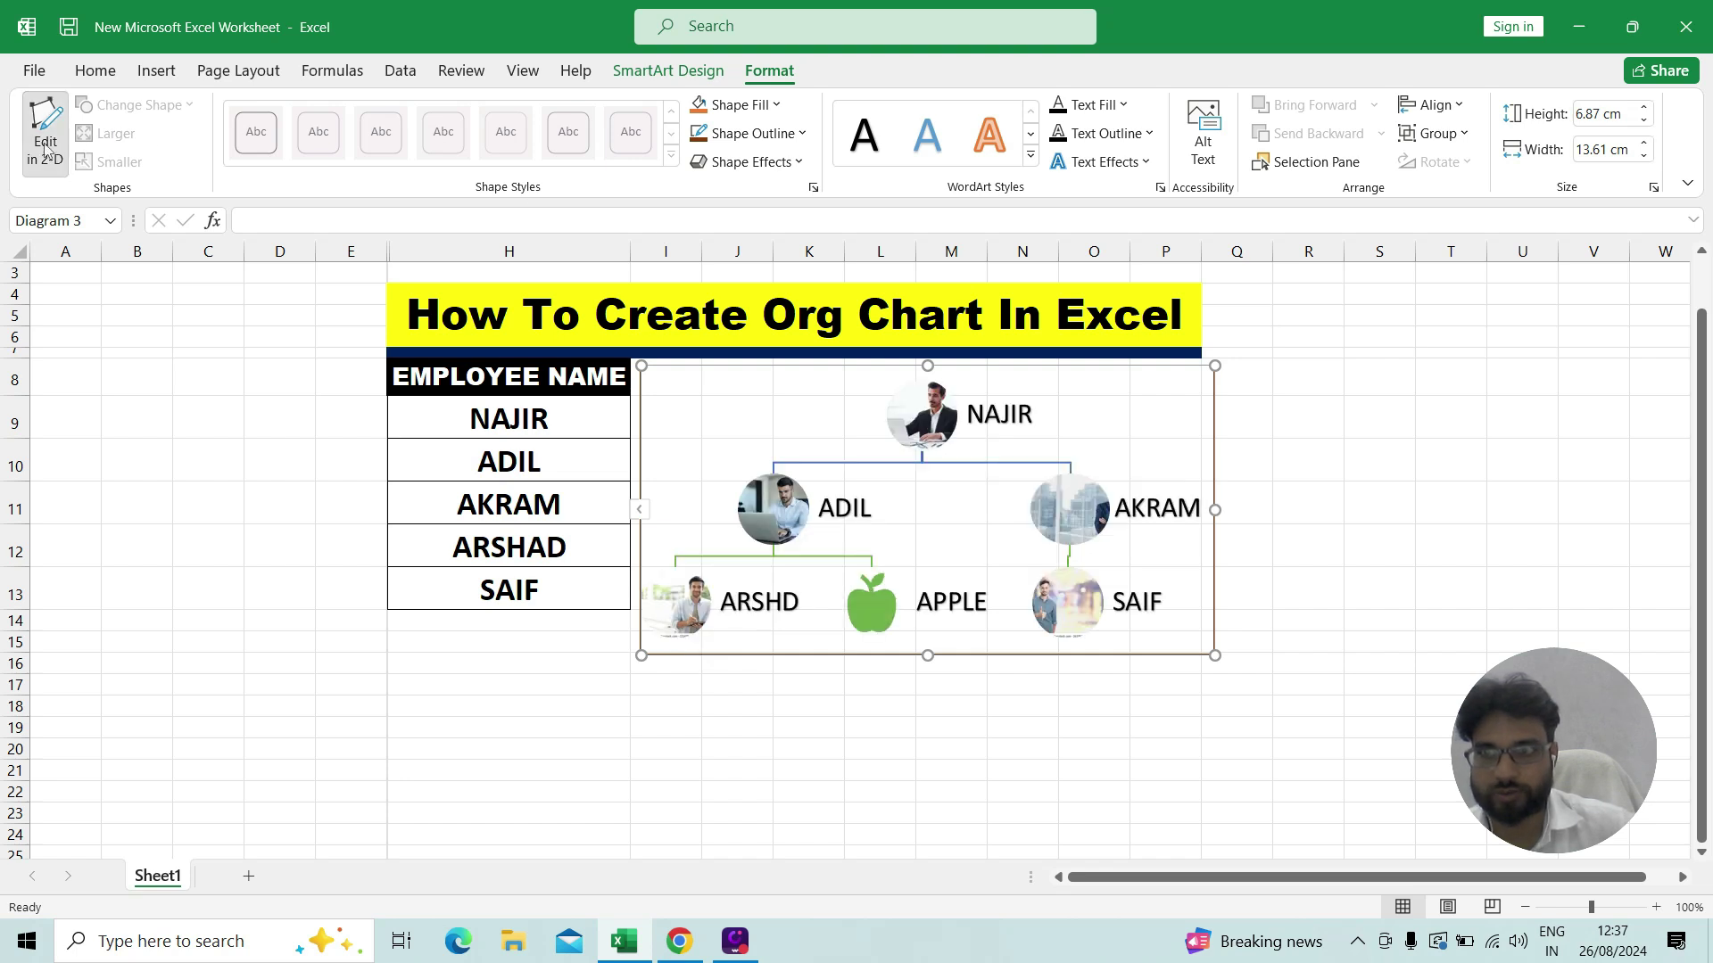
{"action": "left_click", "coordinate": [46, 151]}
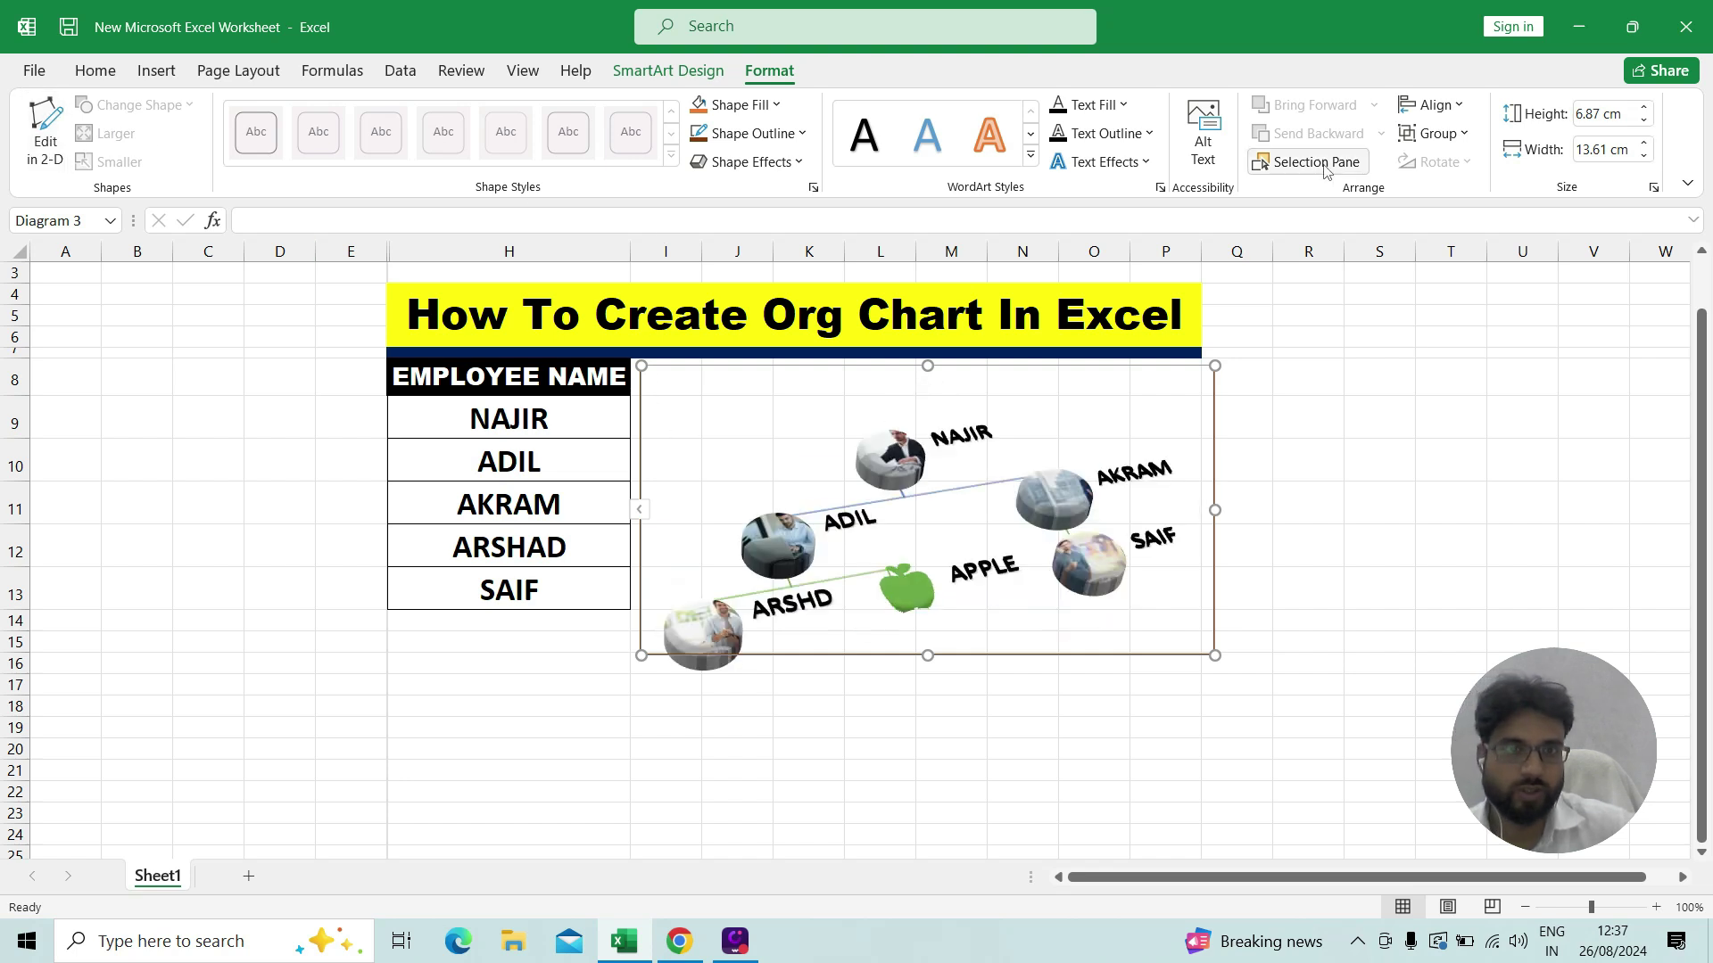